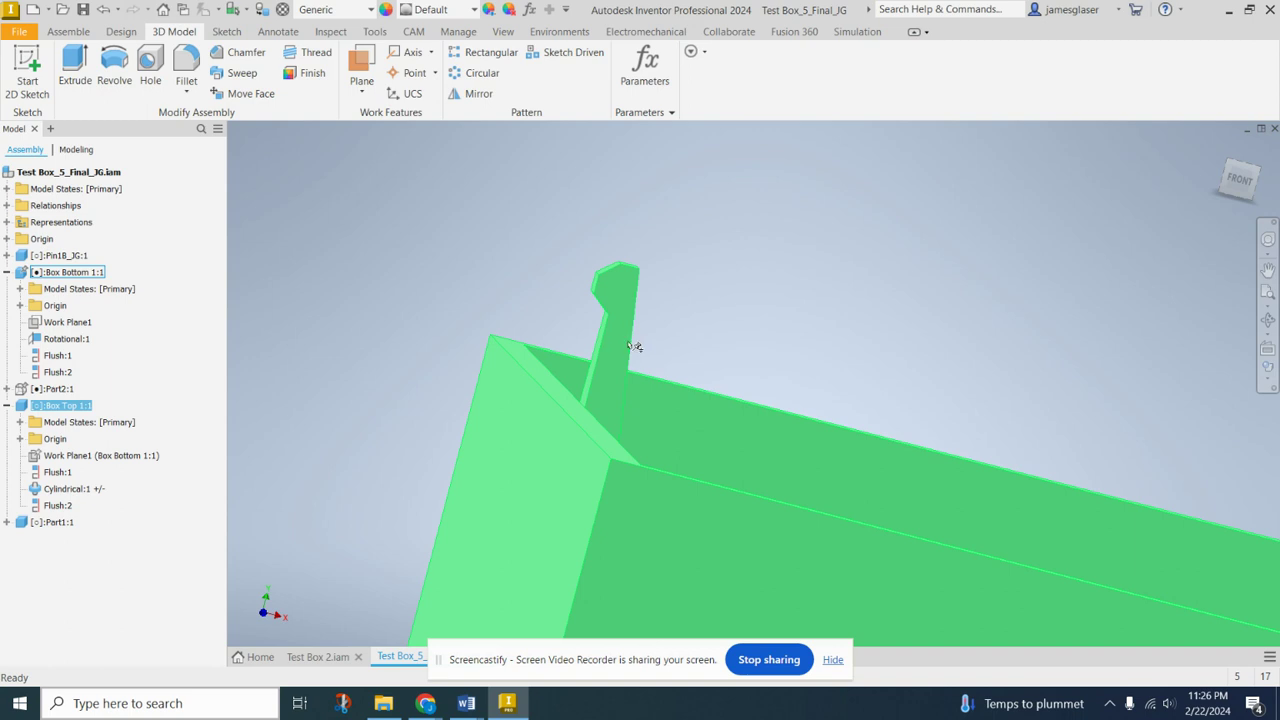
# Swing the box lid about its hinge in the assembly and examine how it closes over the latch
pyautogui.moveTo(634, 346)
pyautogui.keyDown('shift'); pyautogui.mouseDown(button='middle')
pyautogui.moveTo(648, 337)
pyautogui.moveTo(629, 360)
pyautogui.moveTo(655, 352)
pyautogui.mouseUp(button='middle'); pyautogui.keyUp('shift')
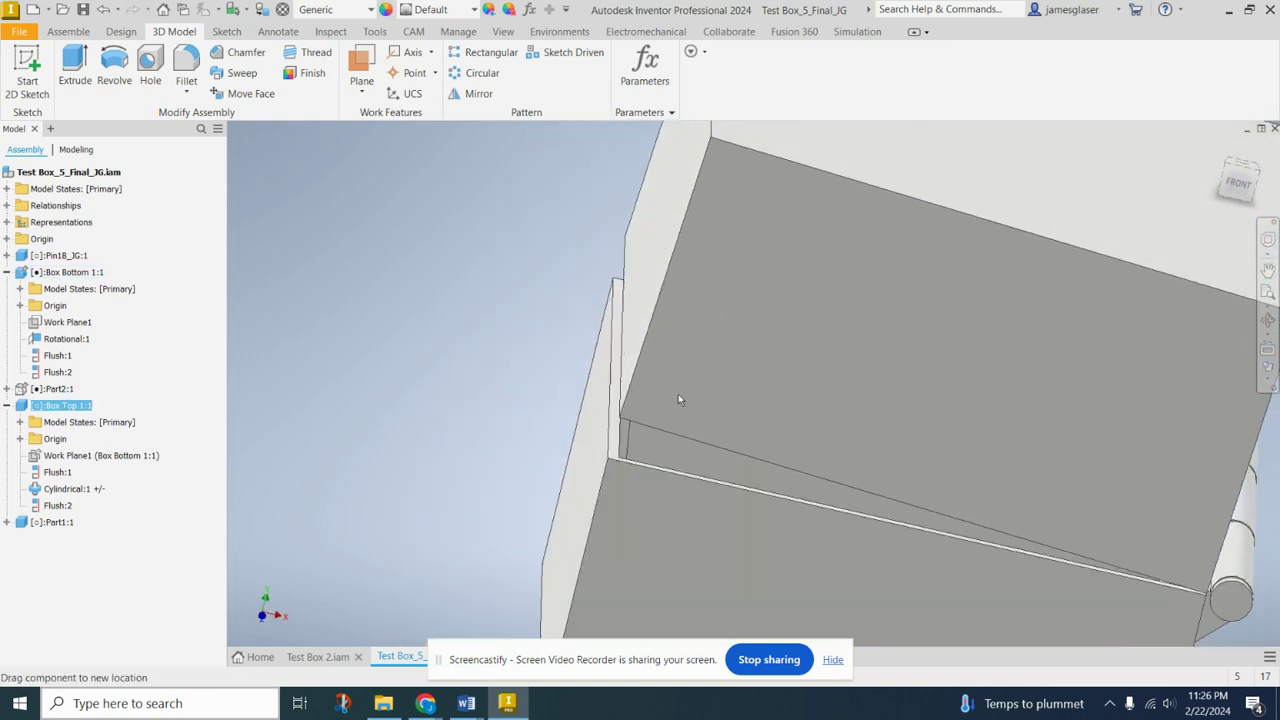
pyautogui.moveTo(678, 400); pyautogui.dragTo(692, 426)
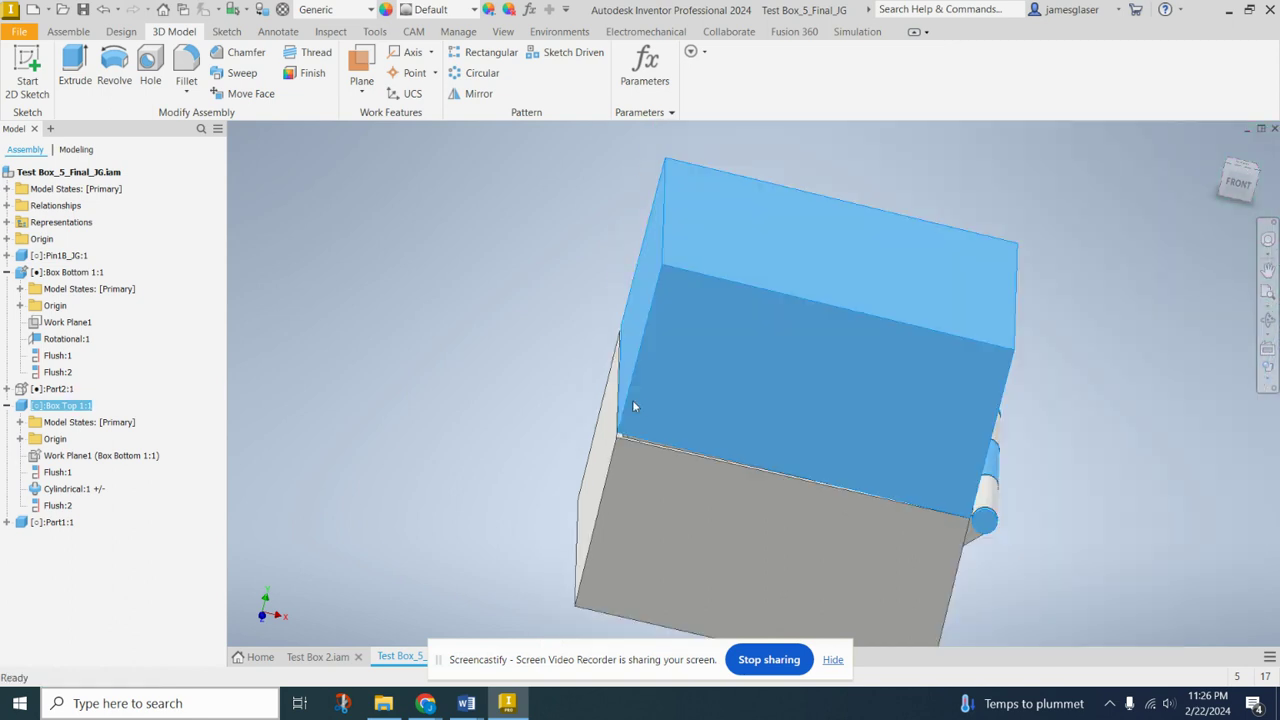
pyautogui.keyDown('shift'); pyautogui.moveTo(708, 403); pyautogui.dragTo(714, 386, button='middle'); pyautogui.keyUp('shift')
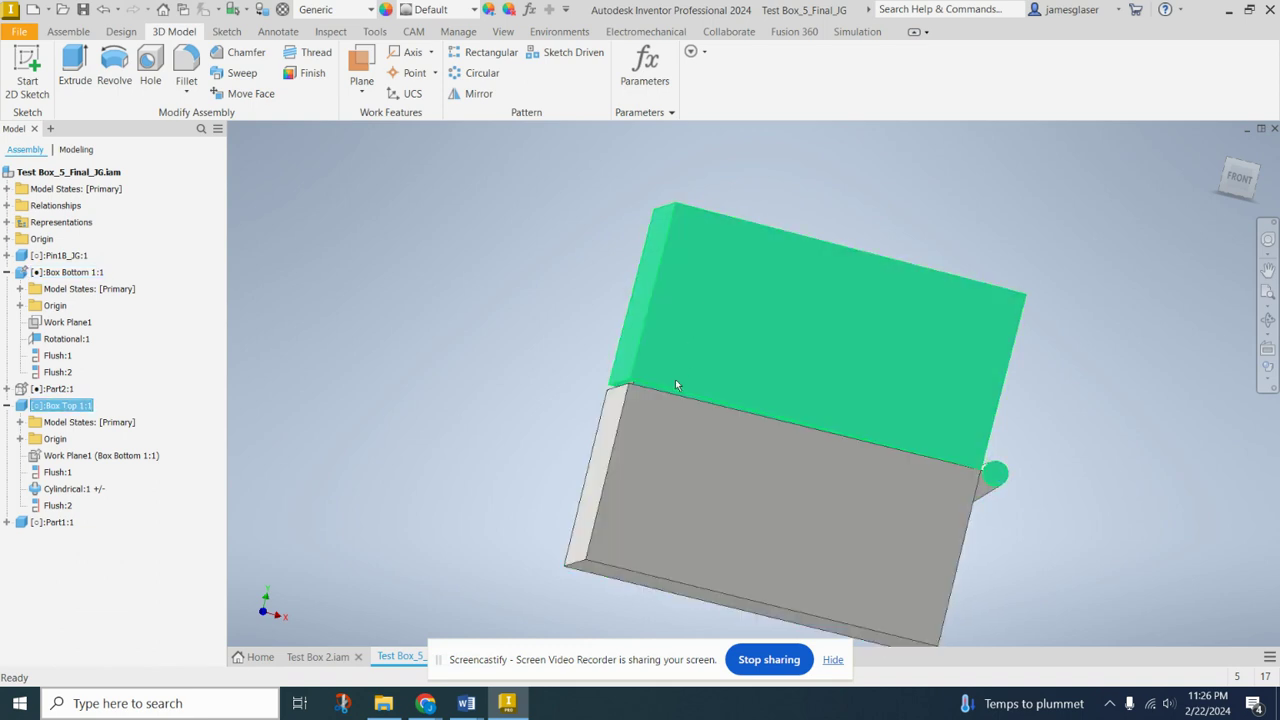
pyautogui.click(832, 660)
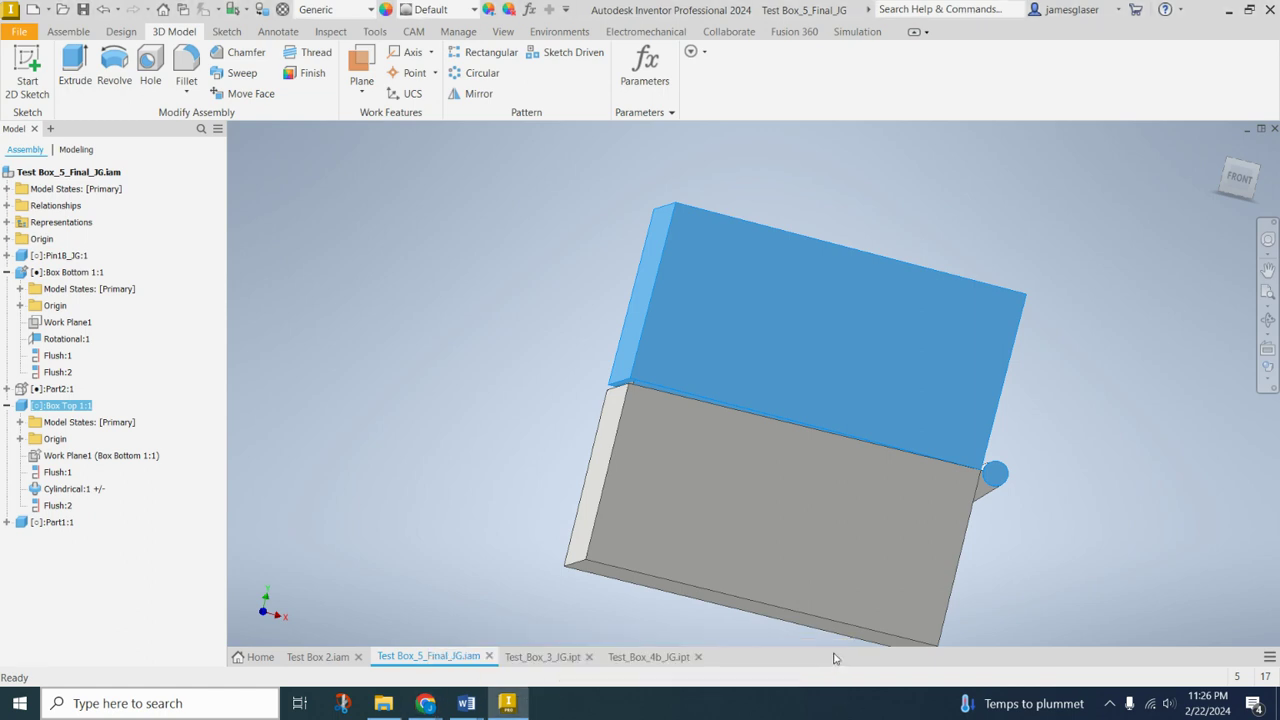
# Switch to the Test_Box_4b_JG part and save it under the new name Test_Box_5b_JG
pyautogui.click(630, 659)
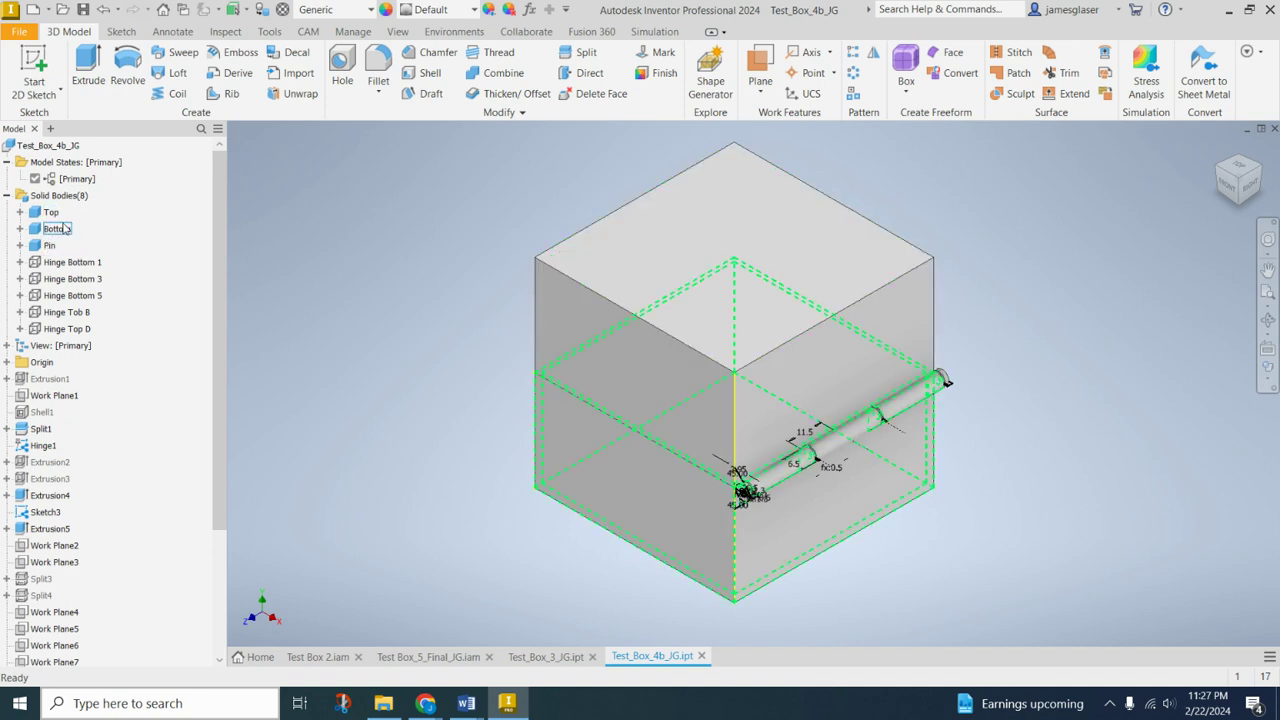
pyautogui.click(566, 339)
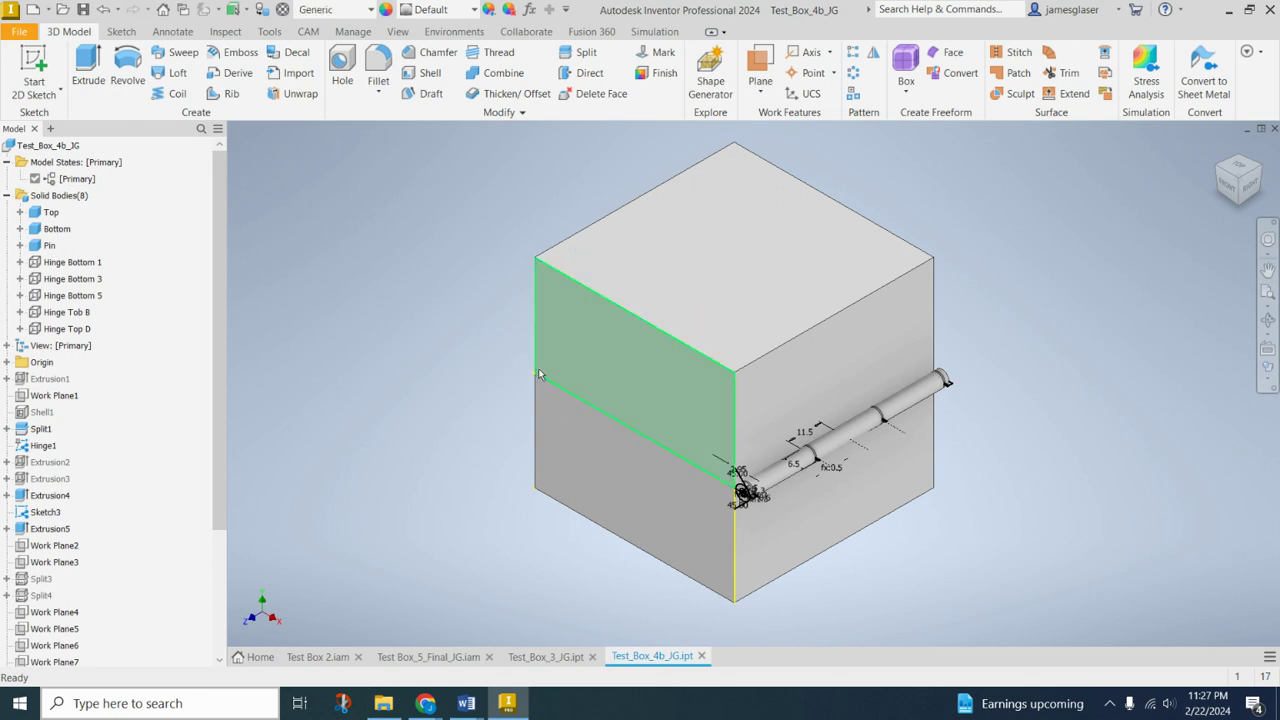
pyautogui.keyDown('shift'); pyautogui.moveTo(538, 374); pyautogui.dragTo(694, 366, button='middle'); pyautogui.keyUp('shift')
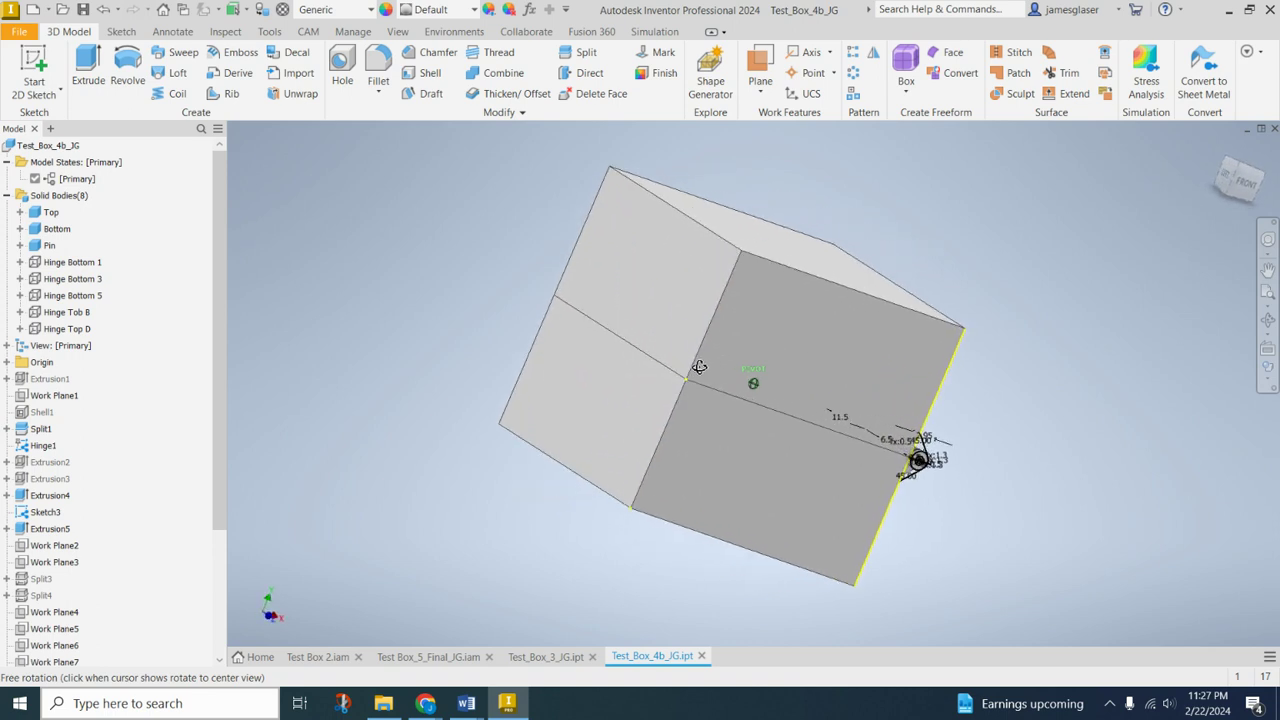
pyautogui.scroll(3, 700, 370)
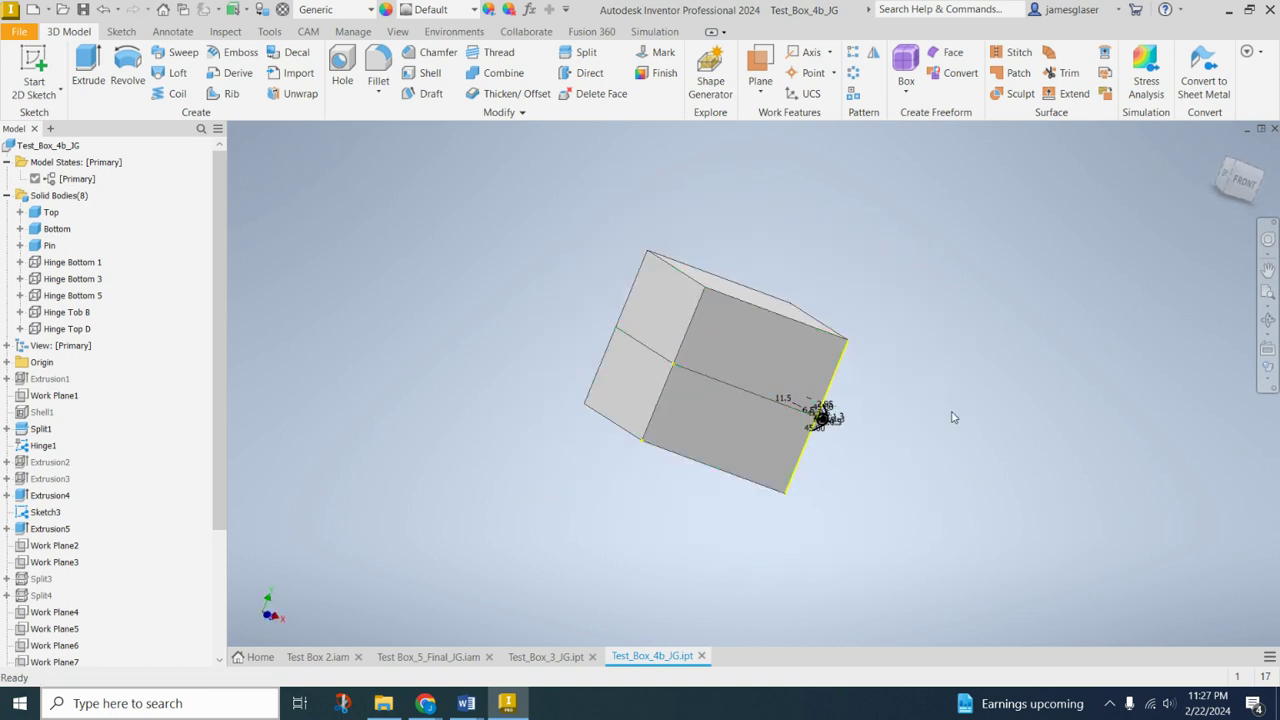
pyautogui.keyDown('shift'); pyautogui.moveTo(953, 418); pyautogui.dragTo(923, 428, button='middle'); pyautogui.keyUp('shift')
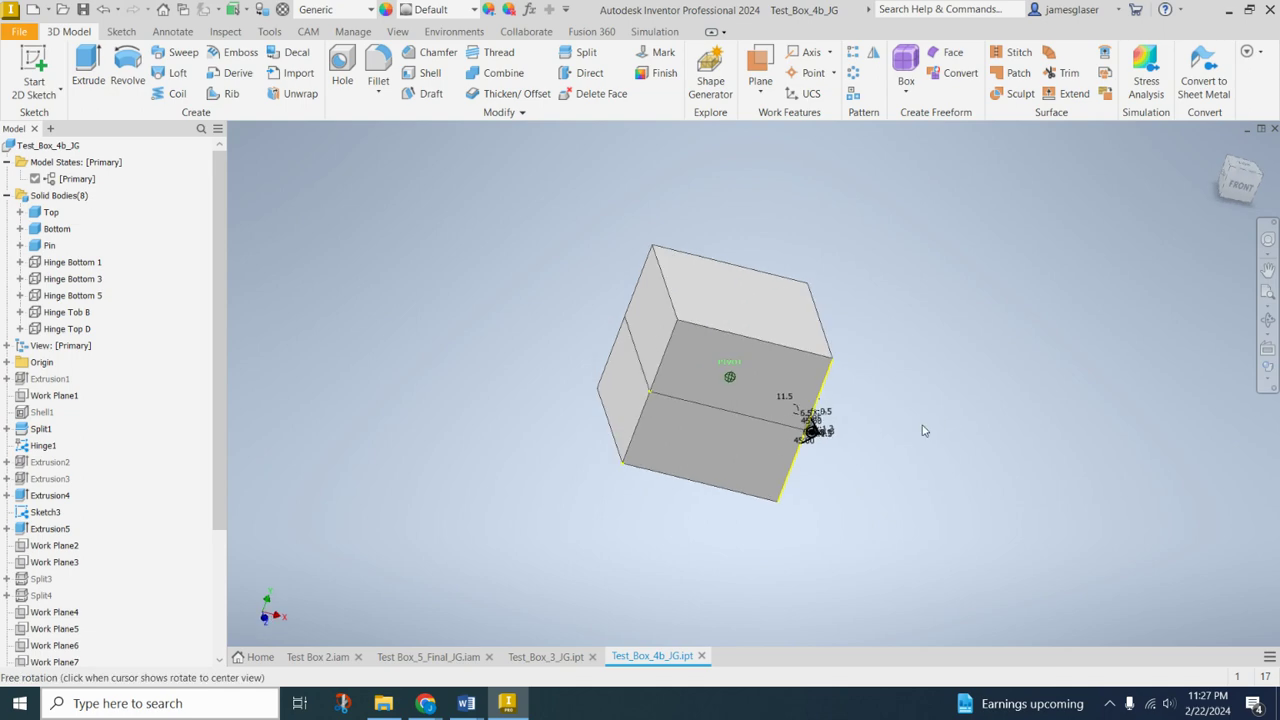
pyautogui.click(25, 35)
pyautogui.press('Escape')
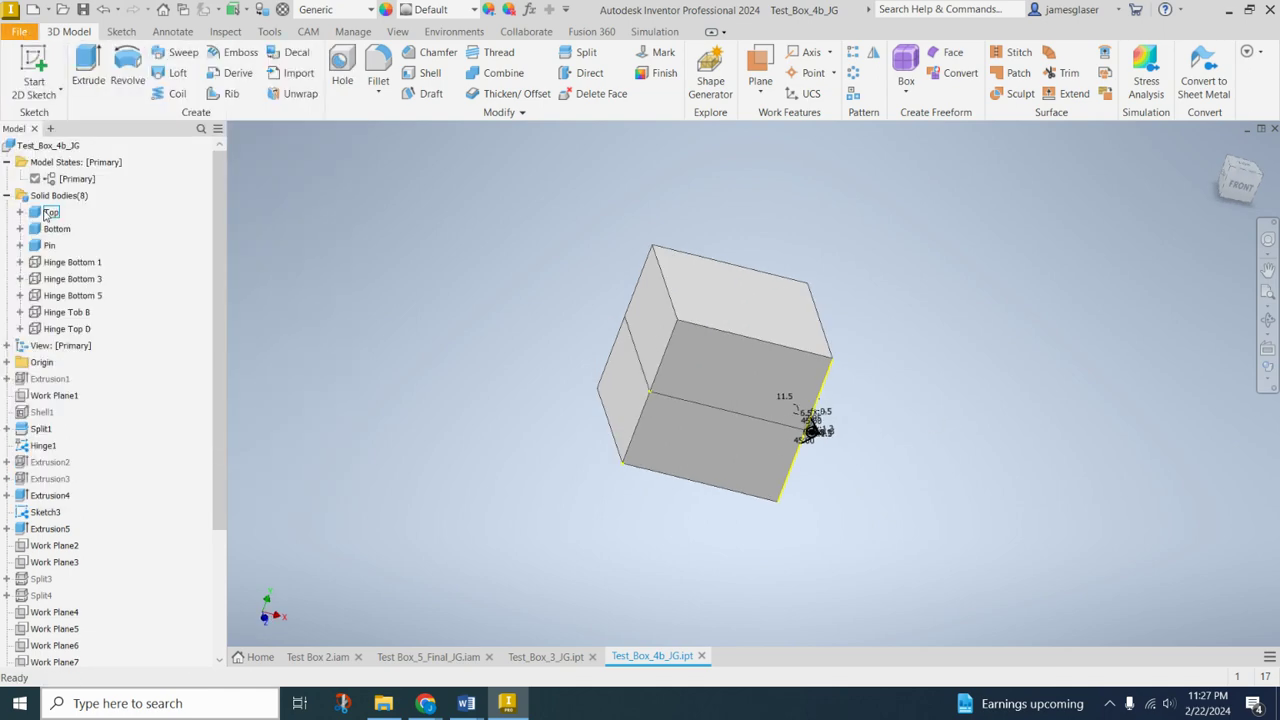
pyautogui.click(647, 480)
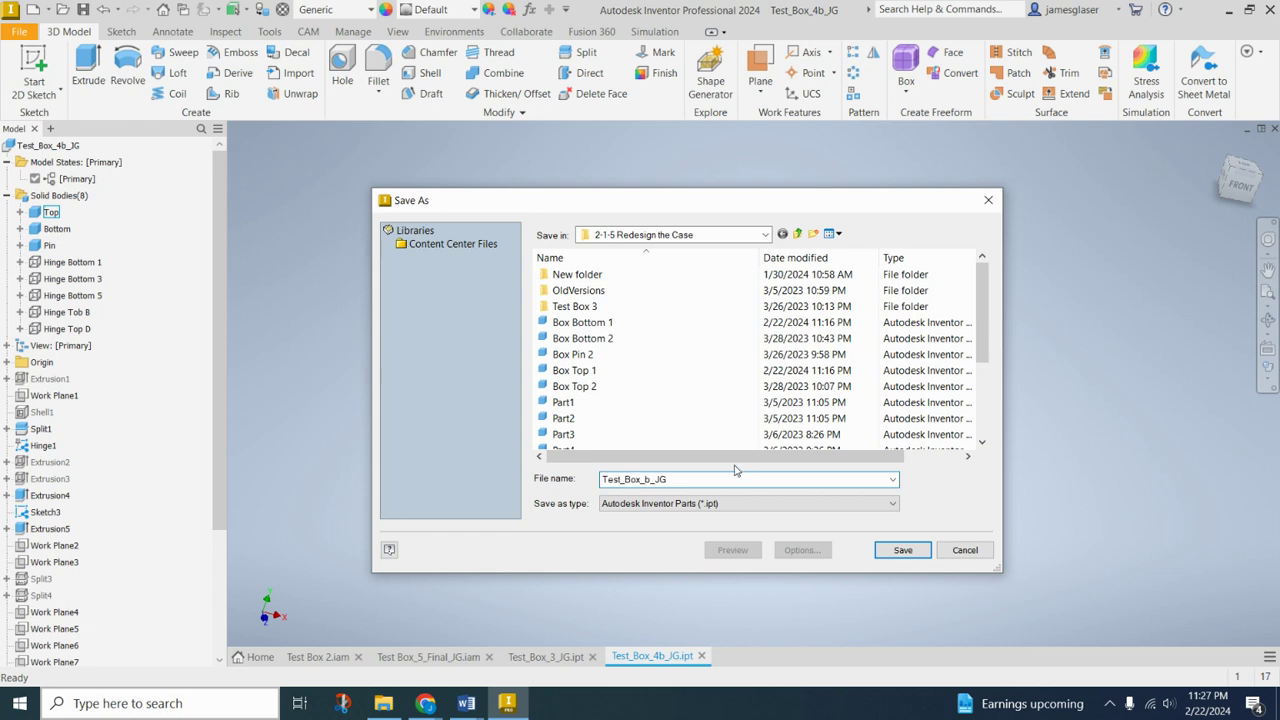
pyautogui.click(903, 549)
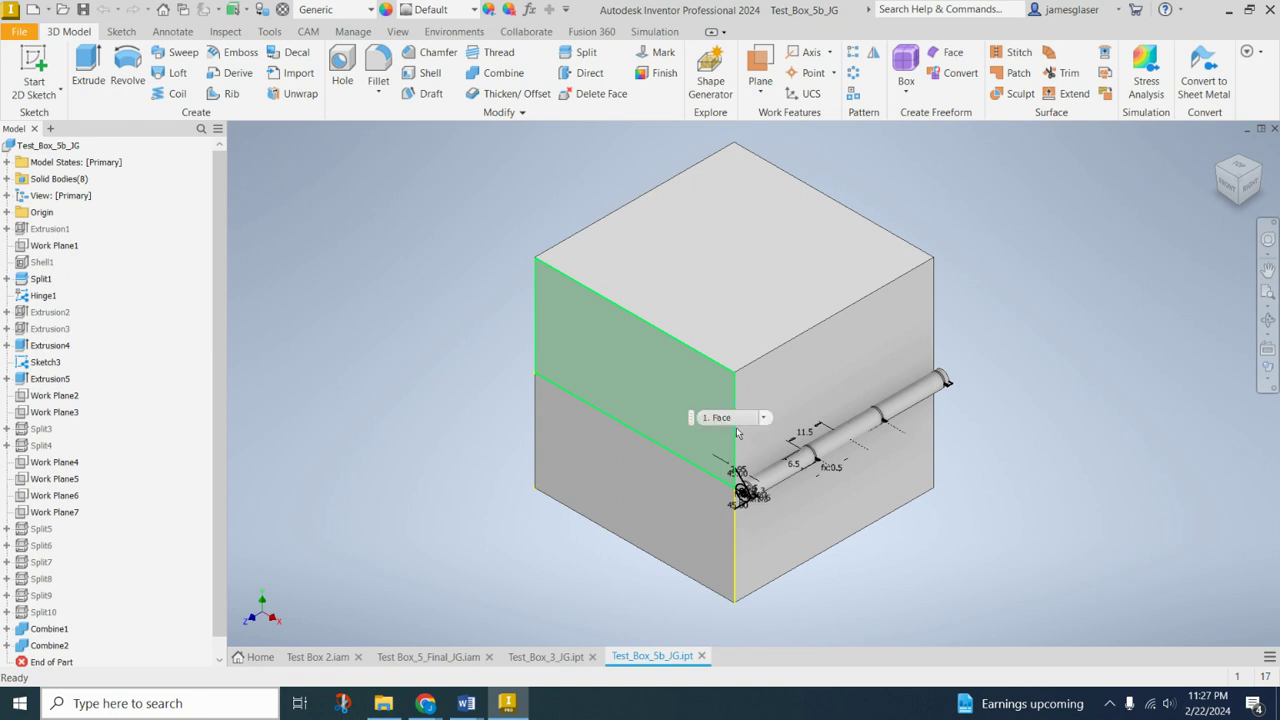
pyautogui.moveTo(1038, 548)
pyautogui.keyDown('shift'); pyautogui.mouseDown(button='middle')
pyautogui.moveTo(1066, 526)
pyautogui.moveTo(1140, 531)
pyautogui.moveTo(1075, 484)
pyautogui.mouseUp(button='middle'); pyautogui.keyUp('shift')
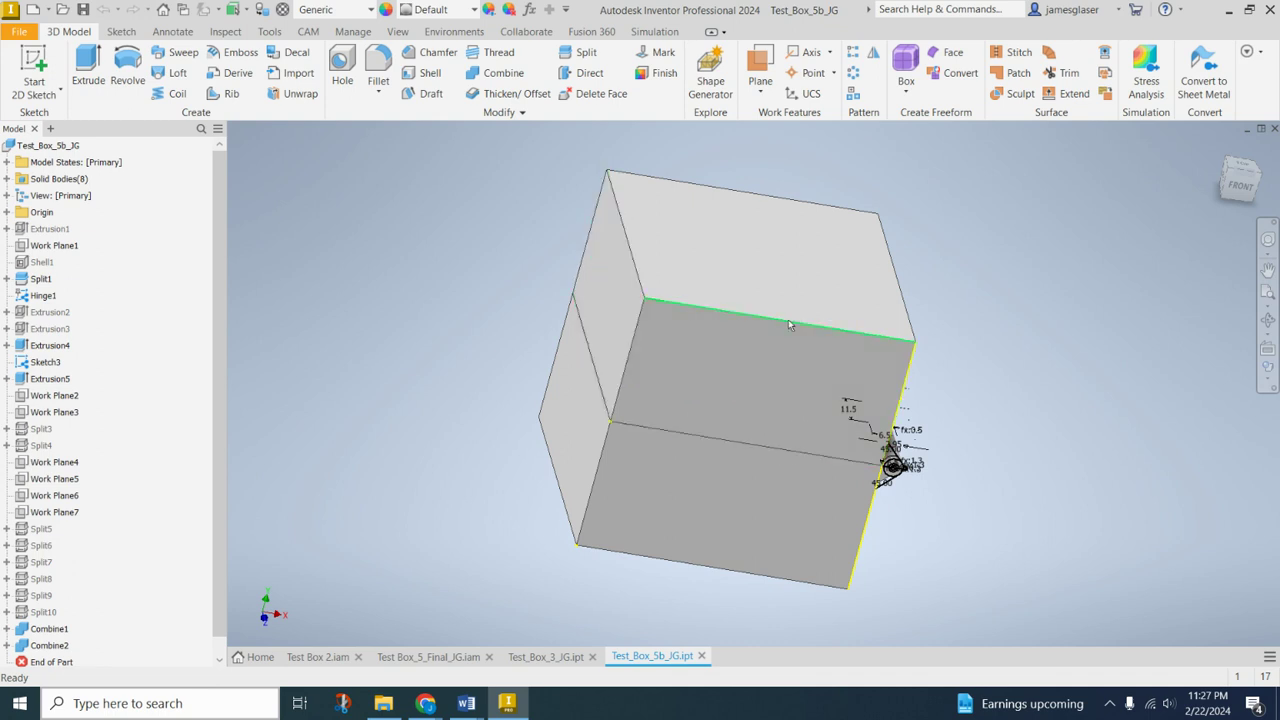
pyautogui.keyDown('shift'); pyautogui.moveTo(950, 338); pyautogui.dragTo(925, 340, button='middle'); pyautogui.keyUp('shift')
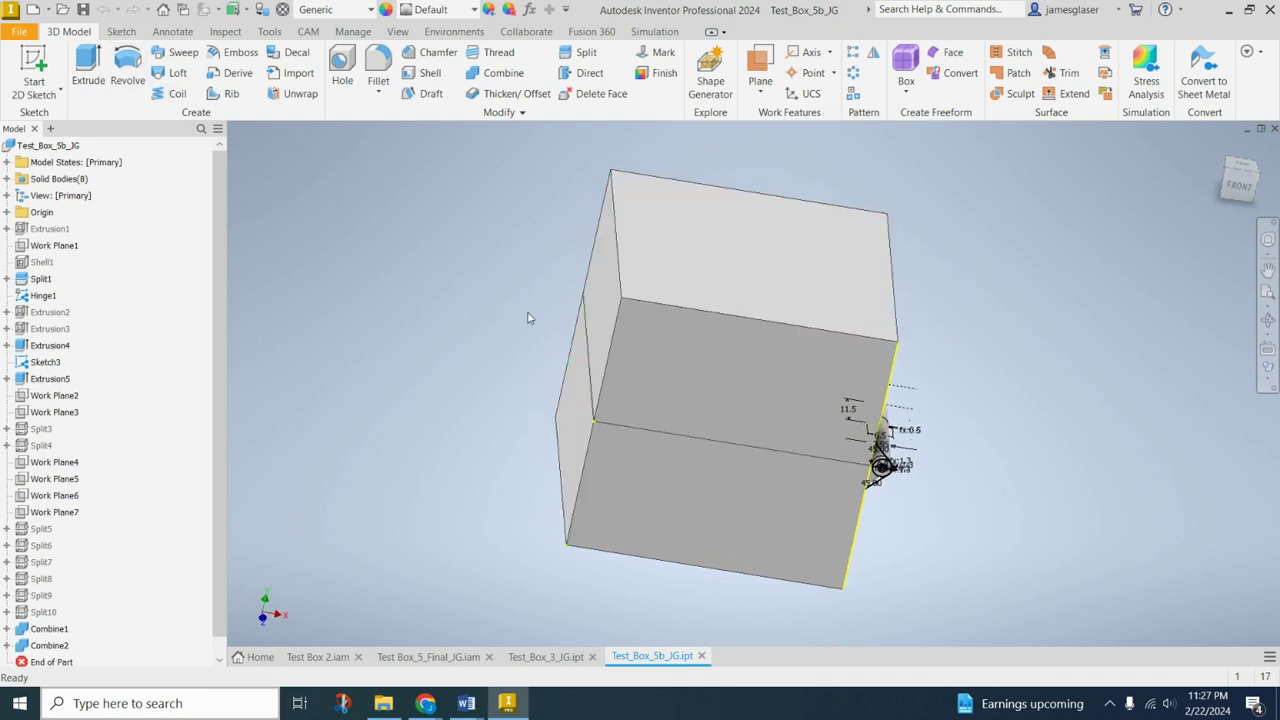
pyautogui.click(761, 96)
pyautogui.click(770, 119)
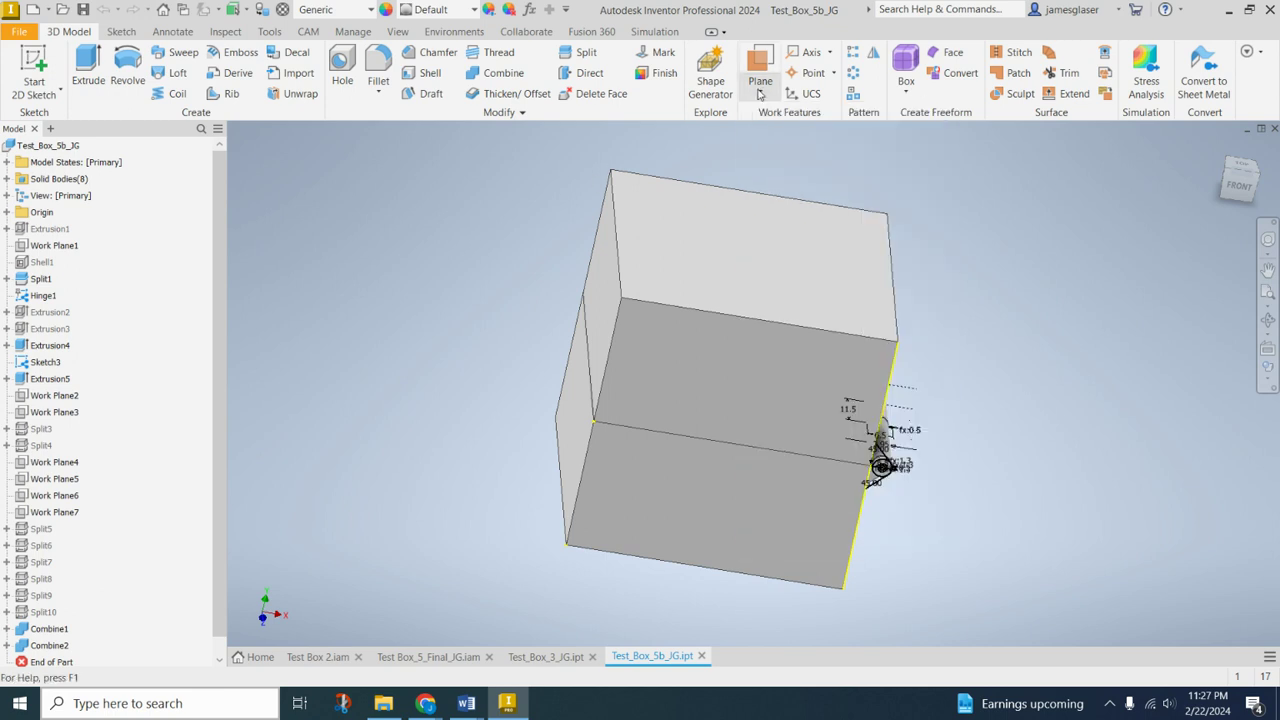
# Open the lid in the Test Box_5_Final_JG assembly to examine the latch inside, and return to the Test_Box_5b_JG part
pyautogui.click(445, 656)
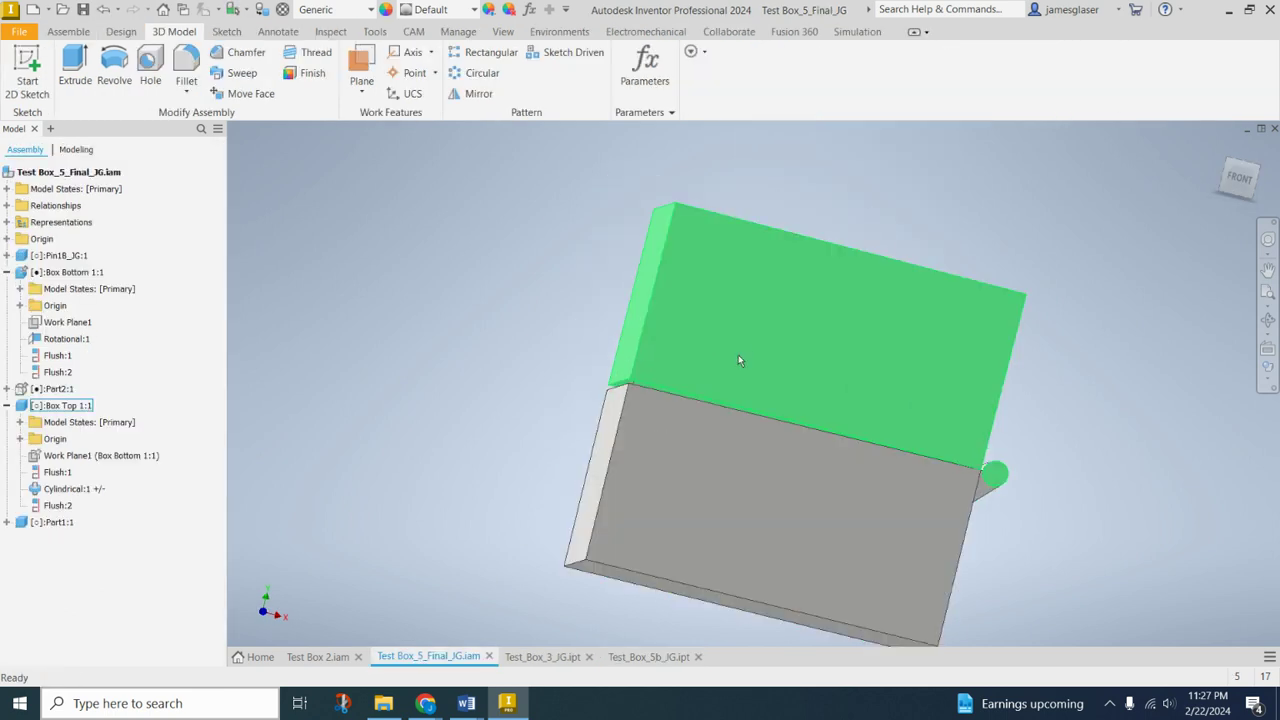
pyautogui.moveTo(740, 357); pyautogui.dragTo(660, 370)
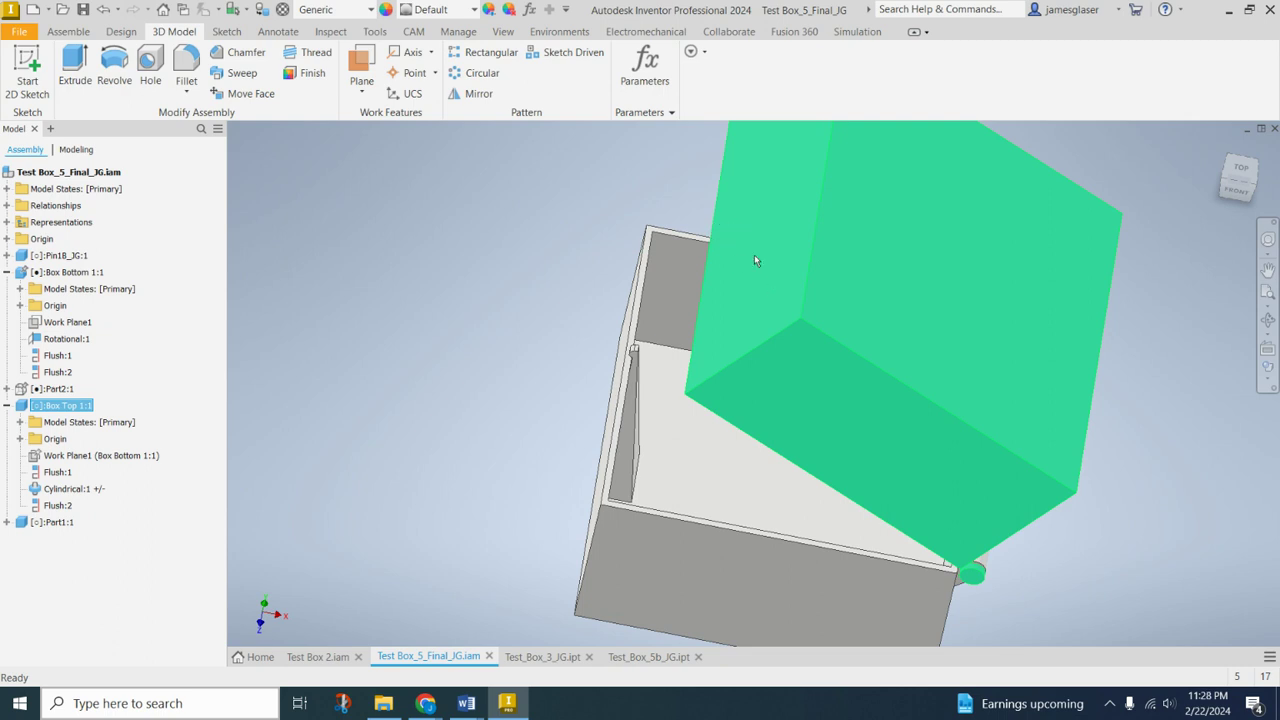
pyautogui.moveTo(753, 254); pyautogui.dragTo(722, 285, button='middle')
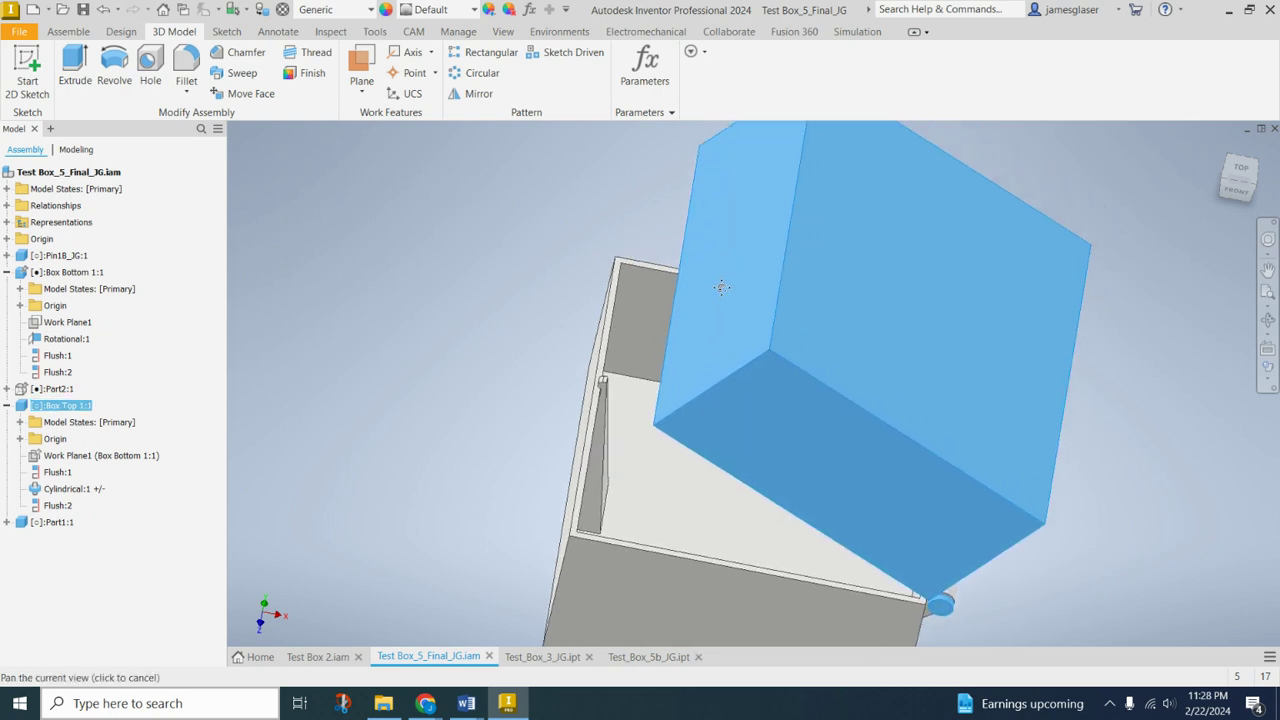
pyautogui.click(632, 659)
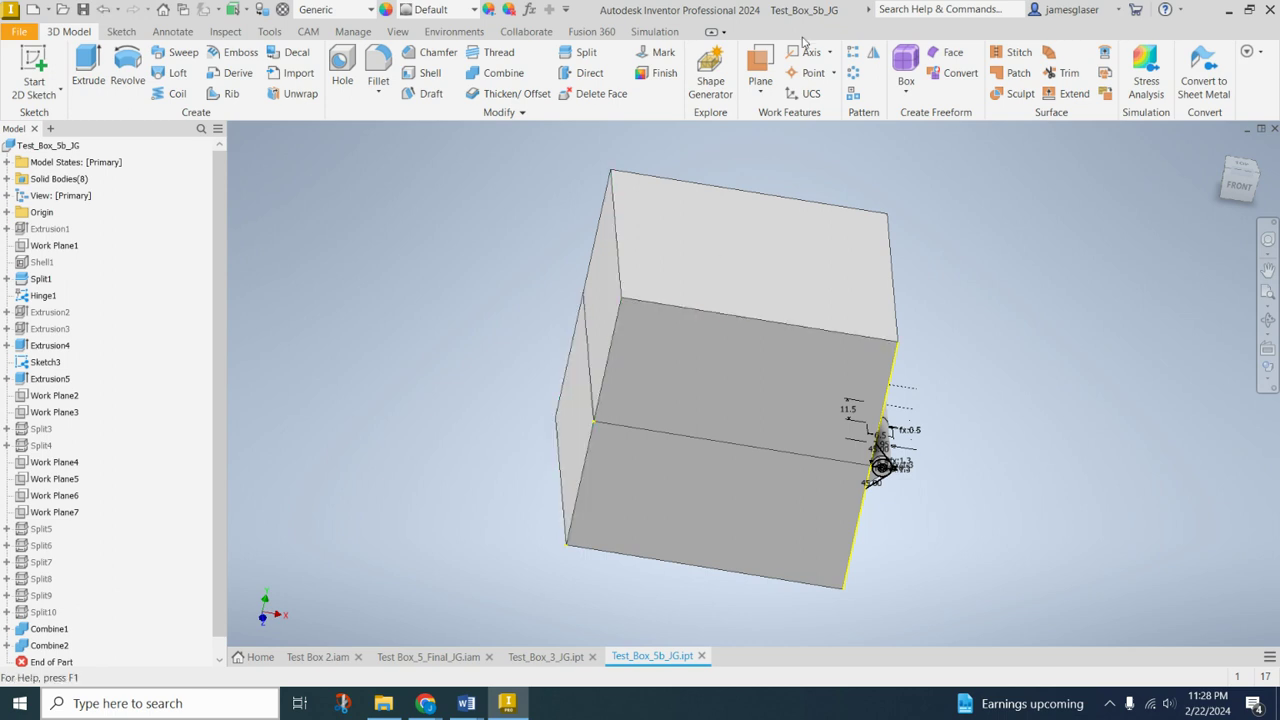
# Create a midplane between the front and back faces of the box's lower half
pyautogui.click(764, 91)
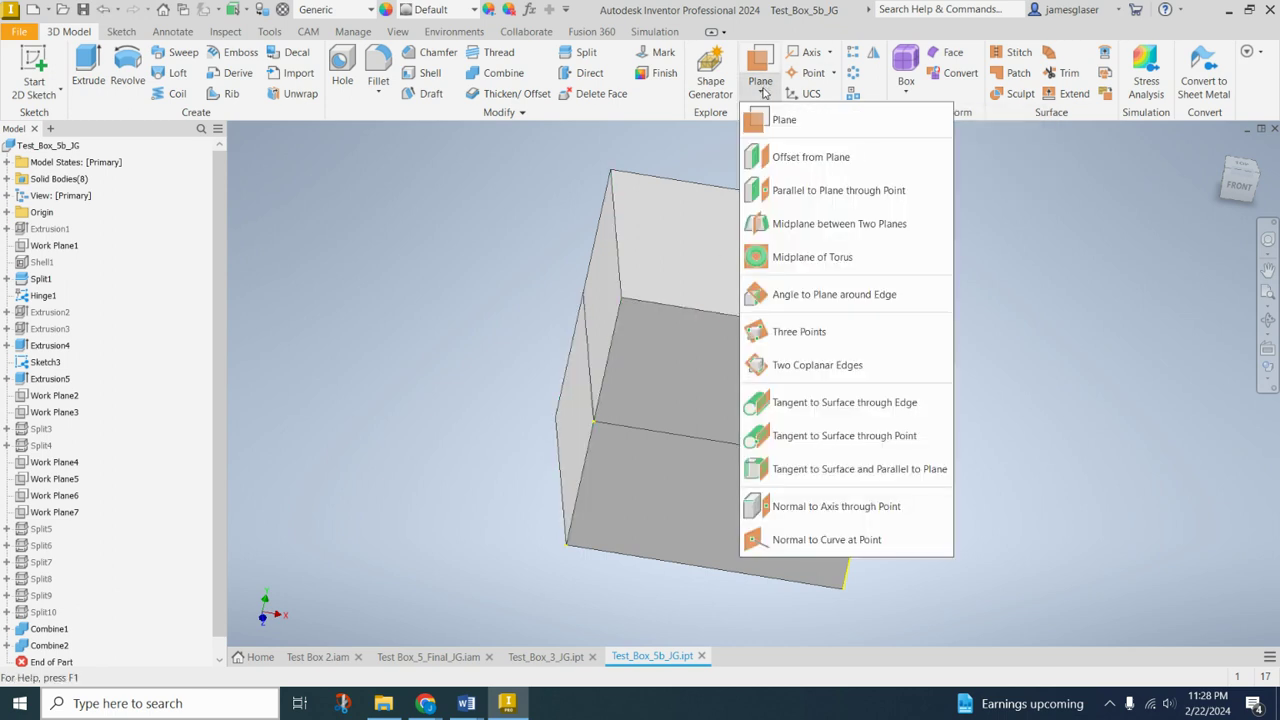
pyautogui.click(831, 224)
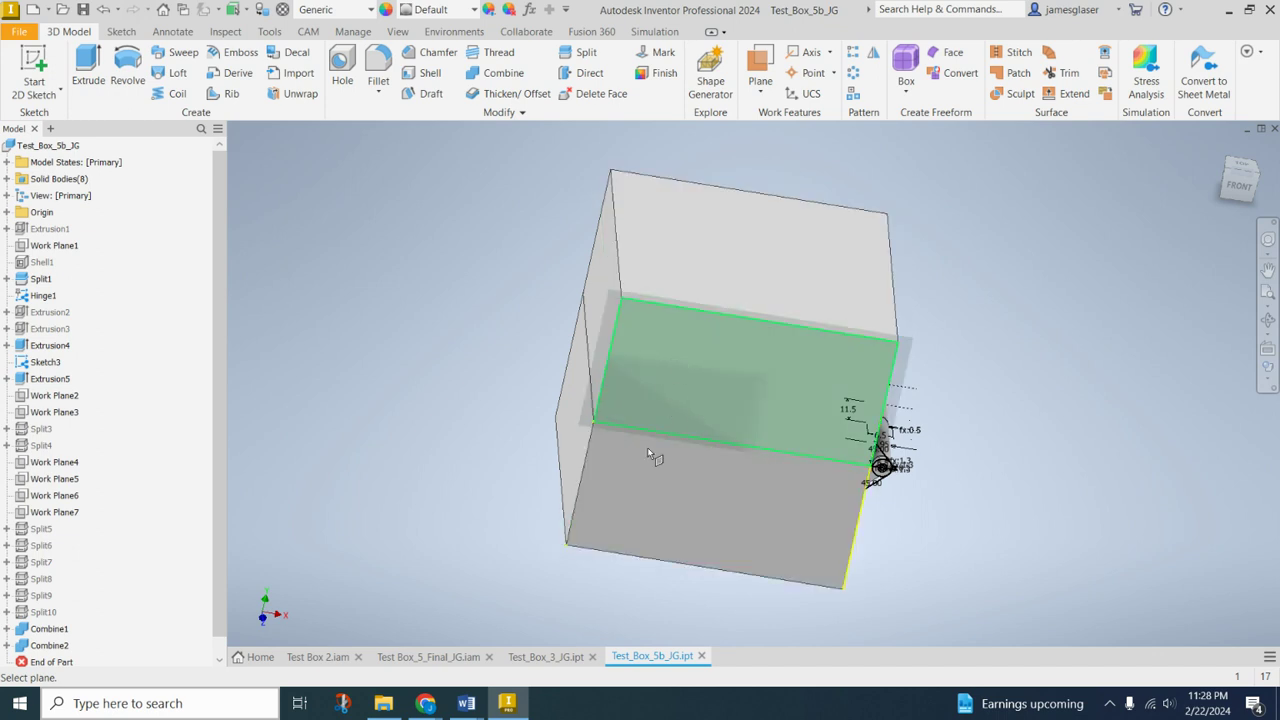
pyautogui.click(650, 498)
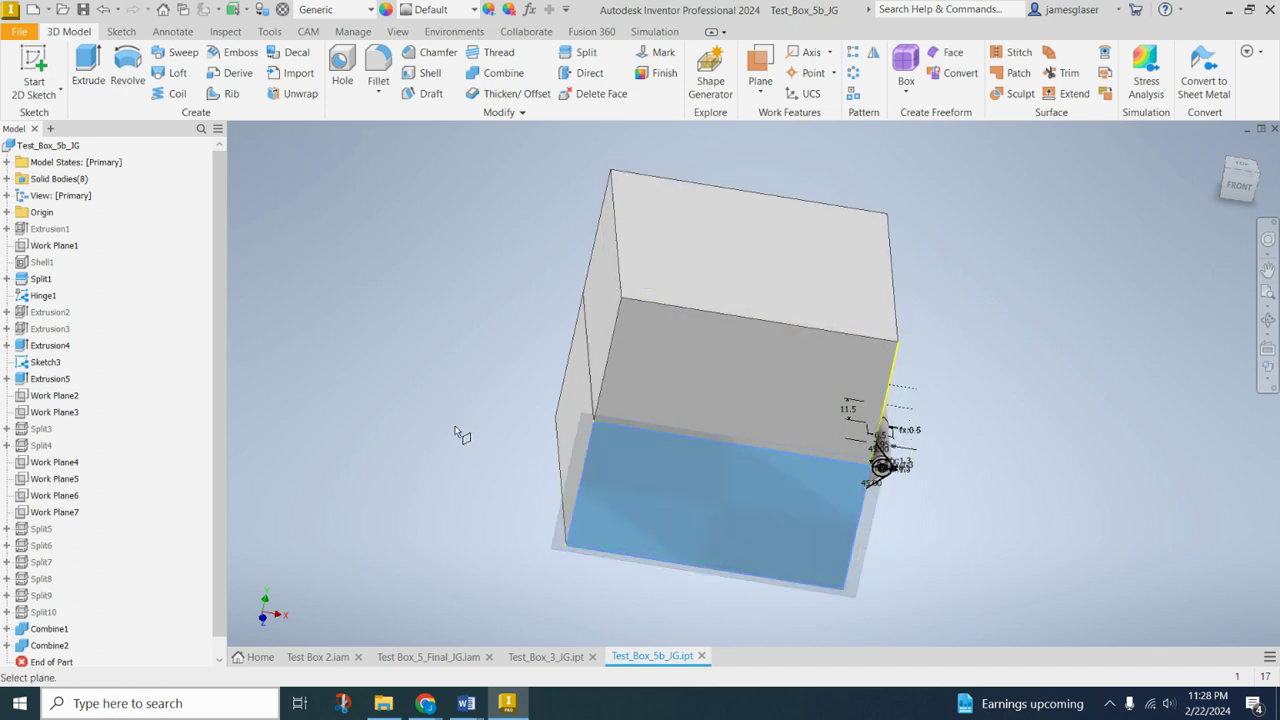
pyautogui.keyDown('shift'); pyautogui.moveTo(457, 434); pyautogui.dragTo(680, 453, button='middle'); pyautogui.keyUp('shift')
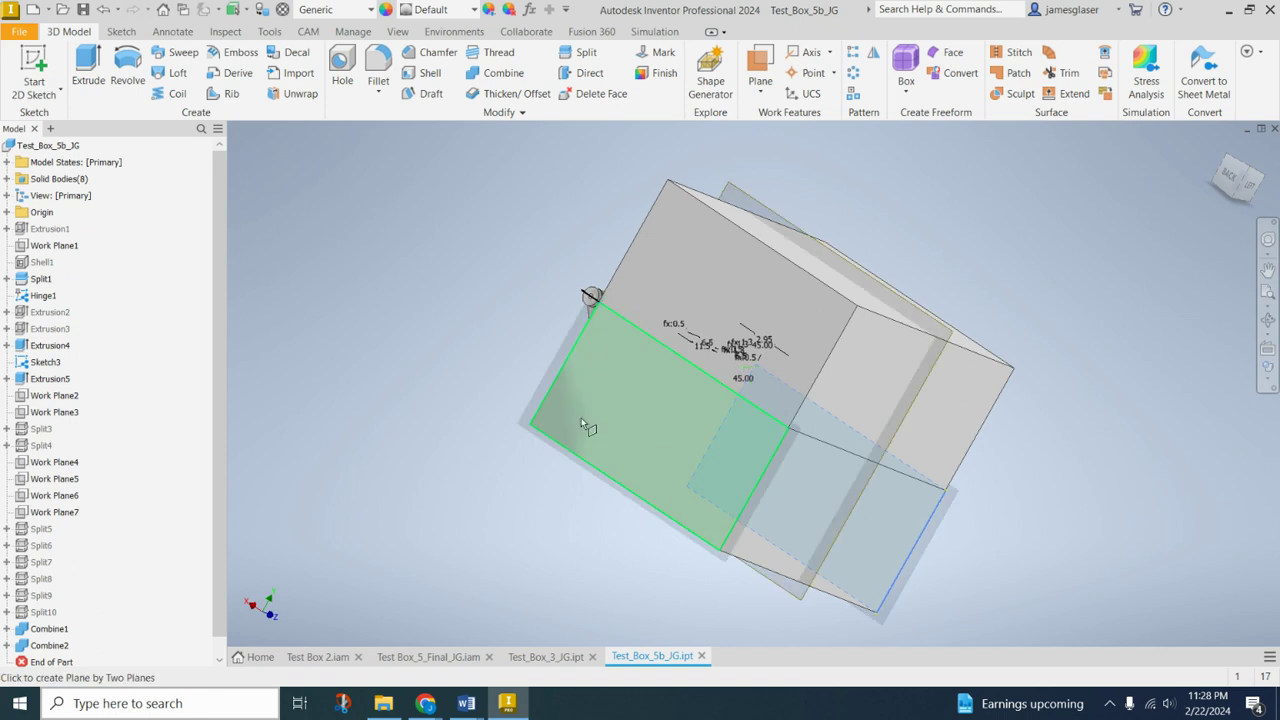
pyautogui.click(640, 418)
pyautogui.keyDown('shift'); pyautogui.moveTo(1090, 440); pyautogui.dragTo(846, 417, button='middle'); pyautogui.keyUp('shift')
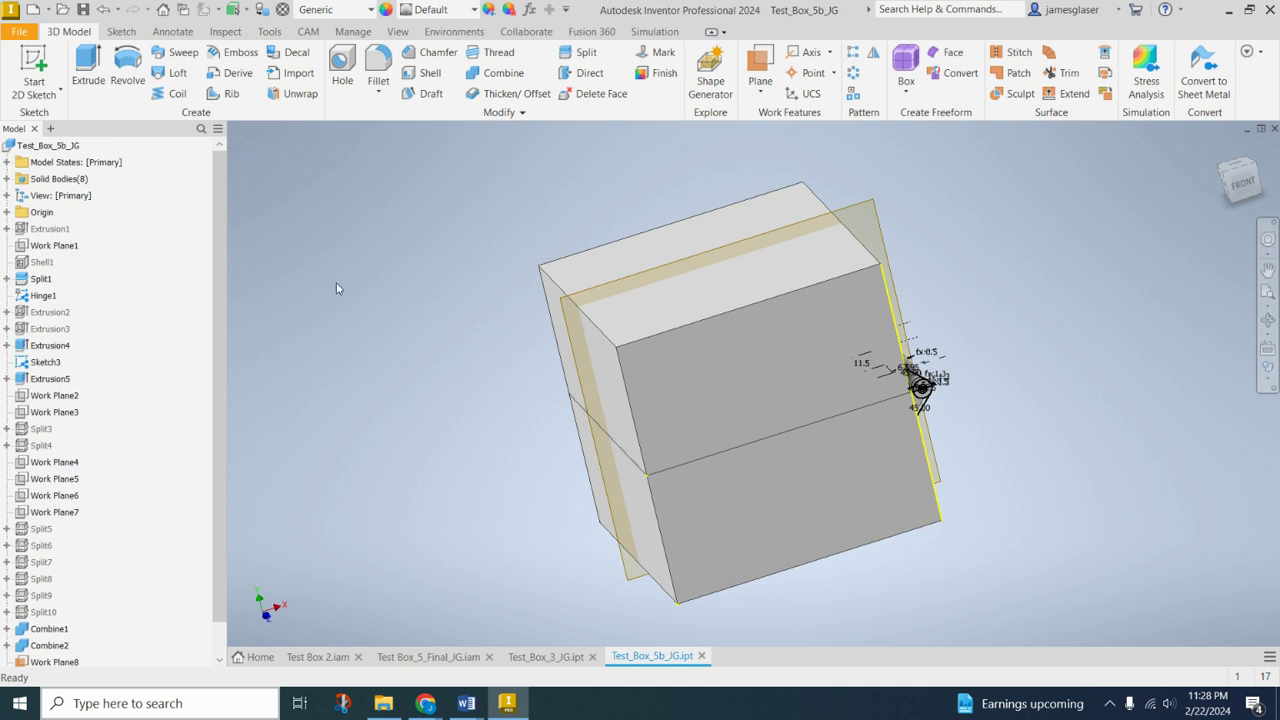
# Hide Sketch3 from the part view
pyautogui.moveTo(331, 380); pyautogui.dragTo(326, 341, button='middle')
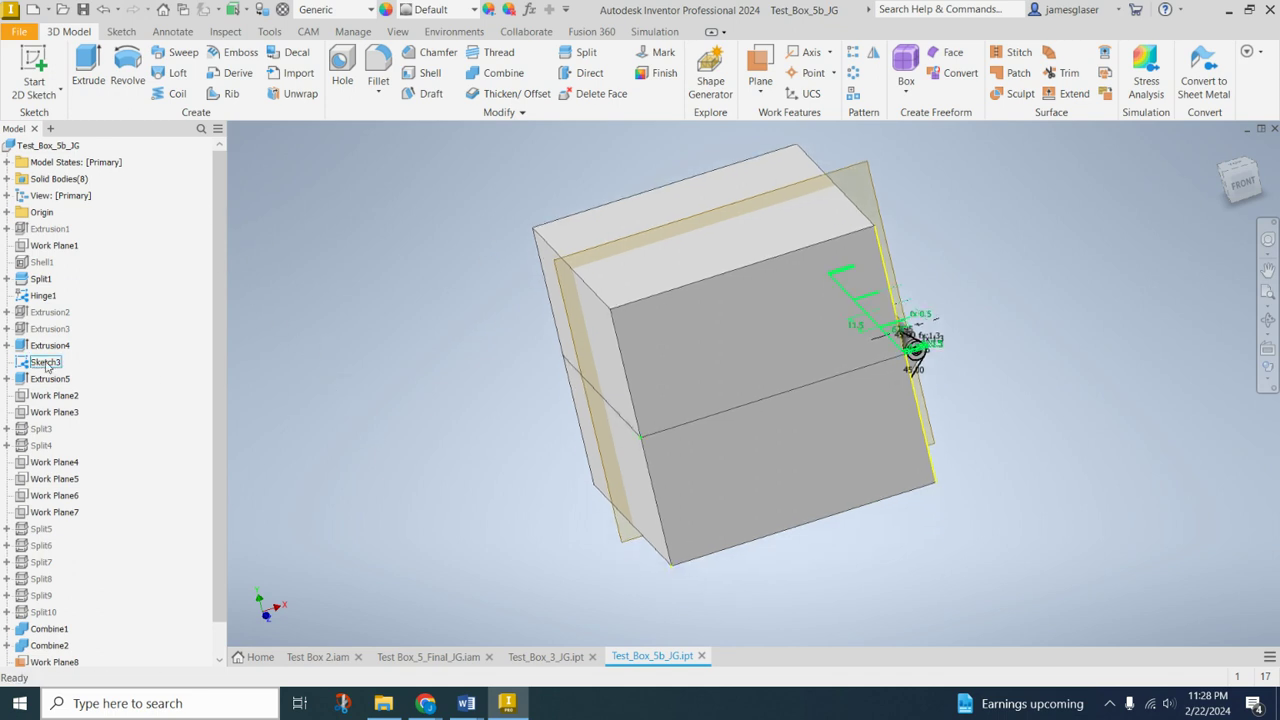
pyautogui.rightClick(46, 366)
pyautogui.click(97, 547)
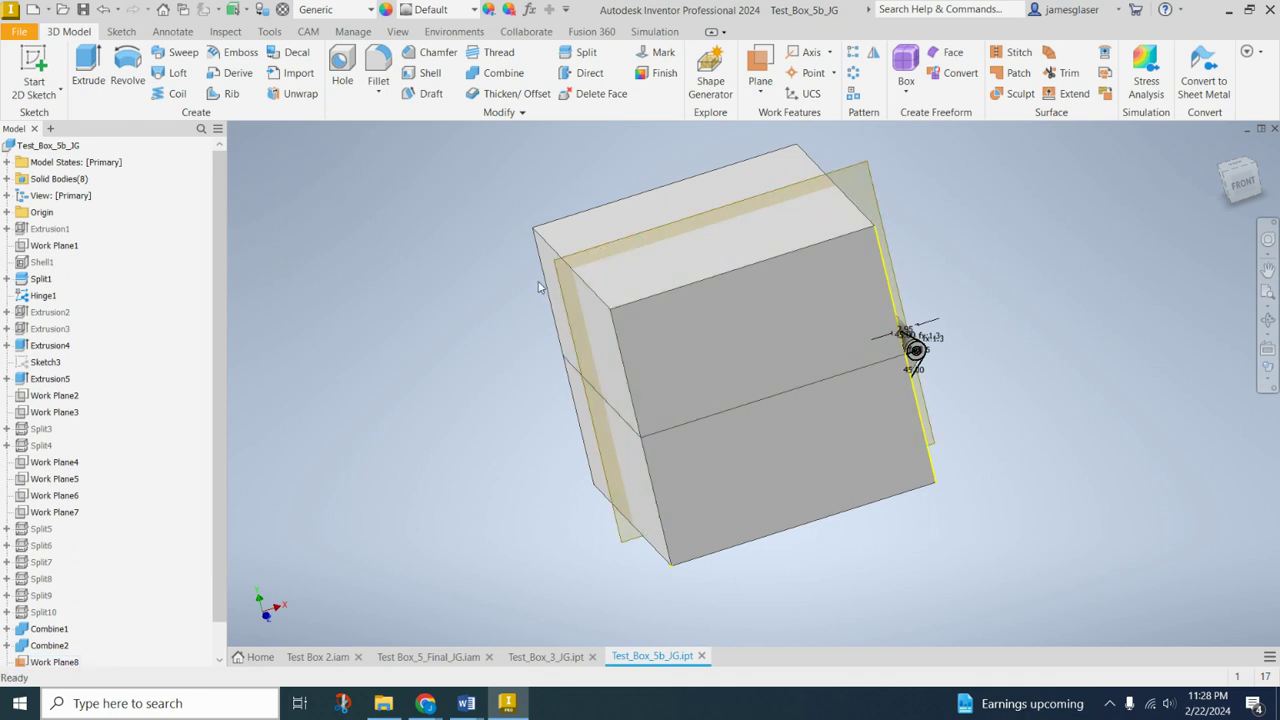
# Hide the Top solid body to expose the inside of the Bottom body
pyautogui.keyDown('shift'); pyautogui.moveTo(535, 276); pyautogui.dragTo(477, 263, button='middle'); pyautogui.keyUp('shift')
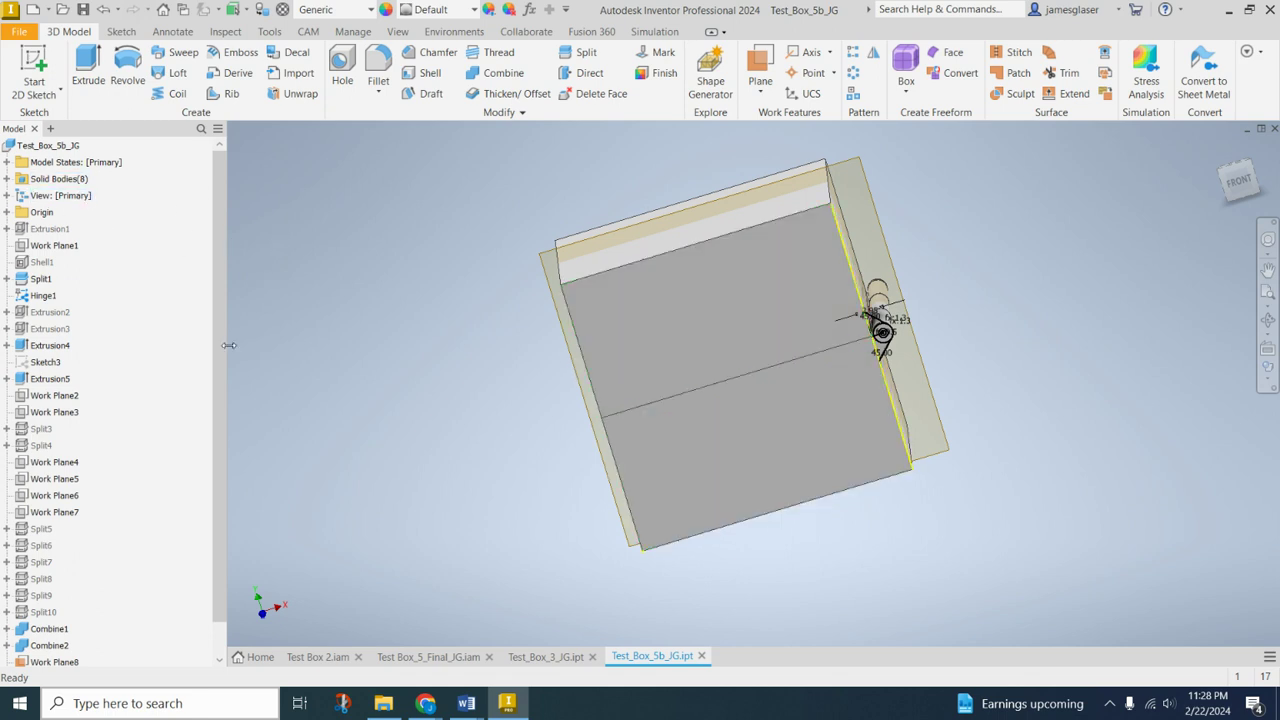
pyautogui.click(7, 179)
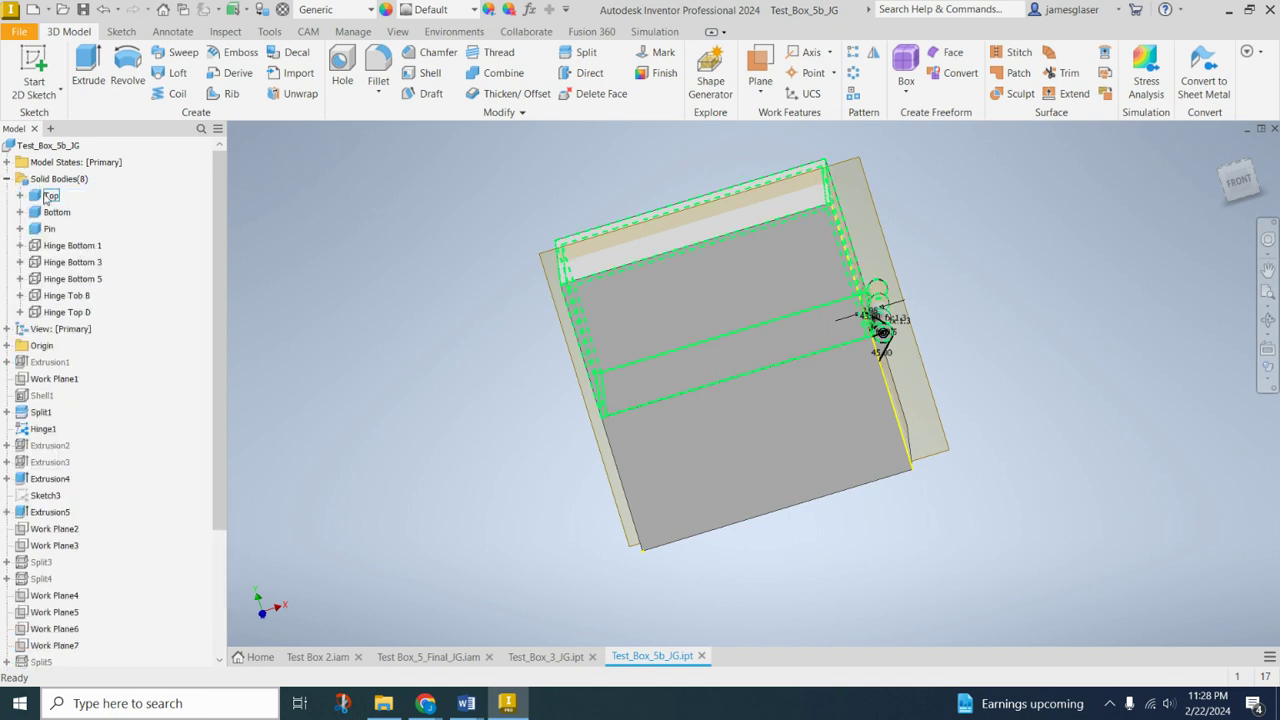
pyautogui.rightClick(47, 198)
pyautogui.click(97, 280)
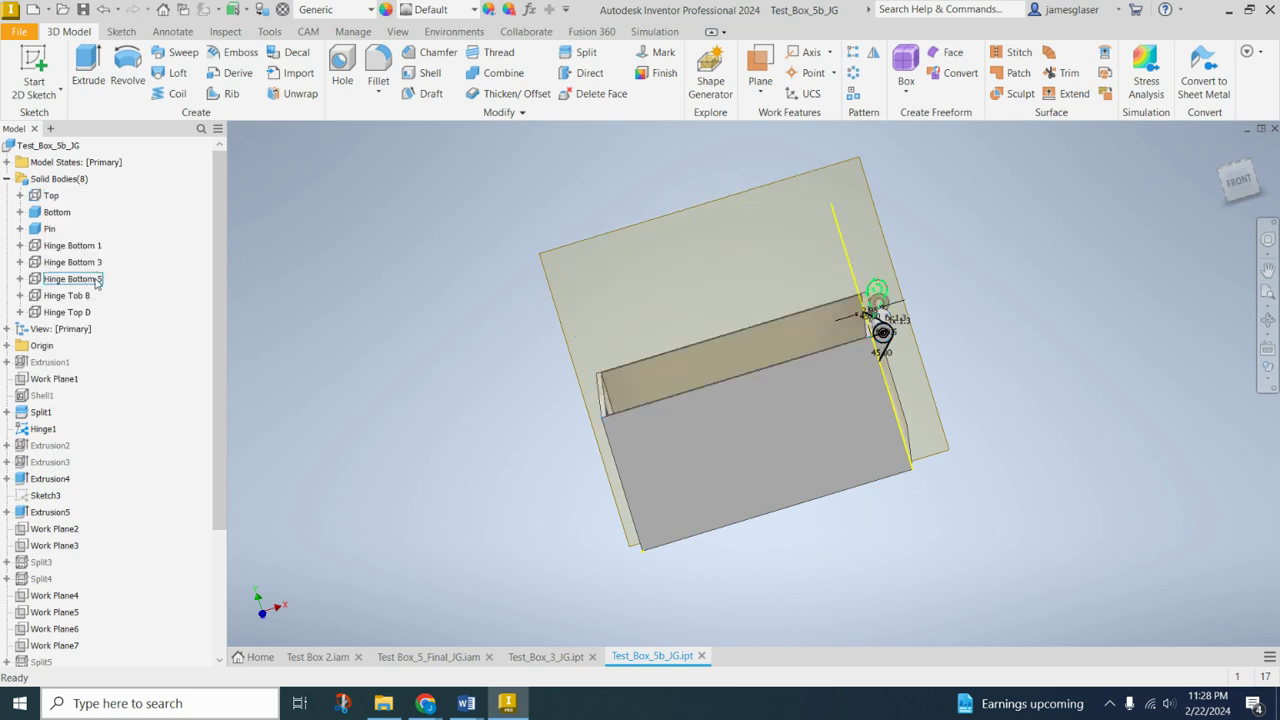
# Start a 2D sketch on the upper rim face of the Bottom body
pyautogui.moveTo(970, 300)
pyautogui.keyDown('shift'); pyautogui.mouseDown(button='middle')
pyautogui.moveTo(992, 331)
pyautogui.moveTo(897, 282)
pyautogui.mouseUp(button='middle'); pyautogui.keyUp('shift')
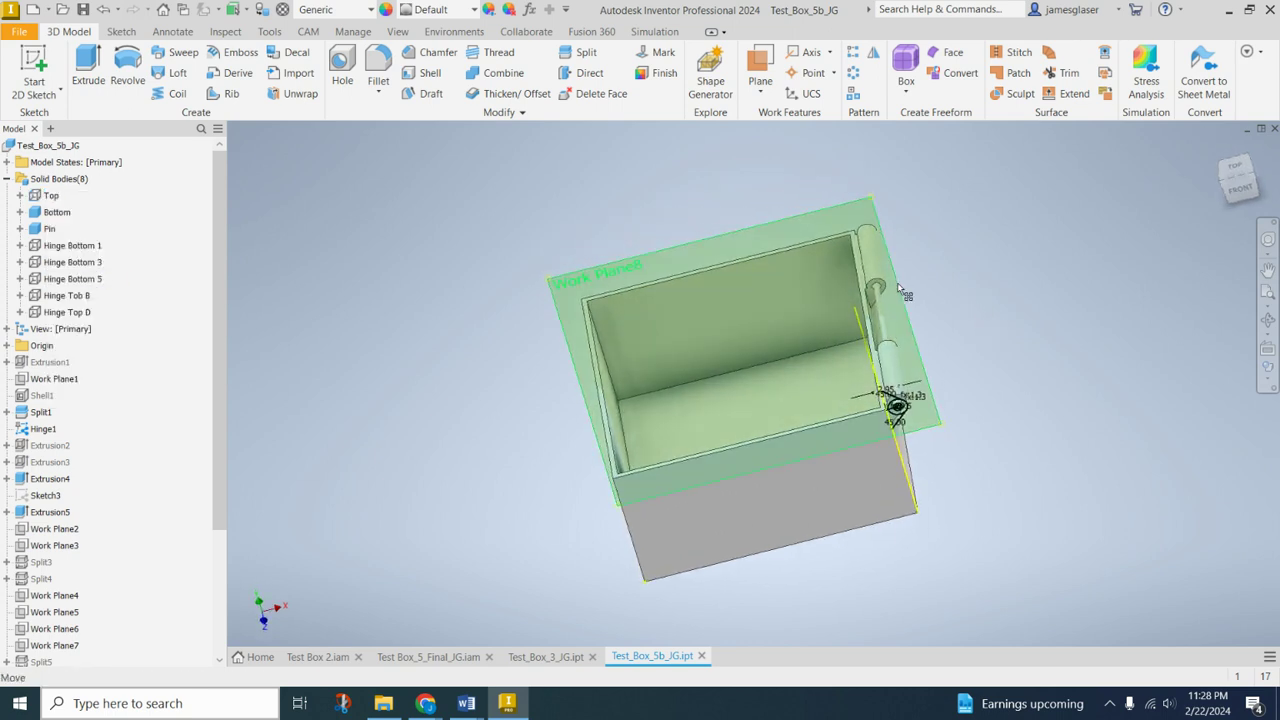
pyautogui.click(33, 63)
pyautogui.scroll(-5, 600, 484)
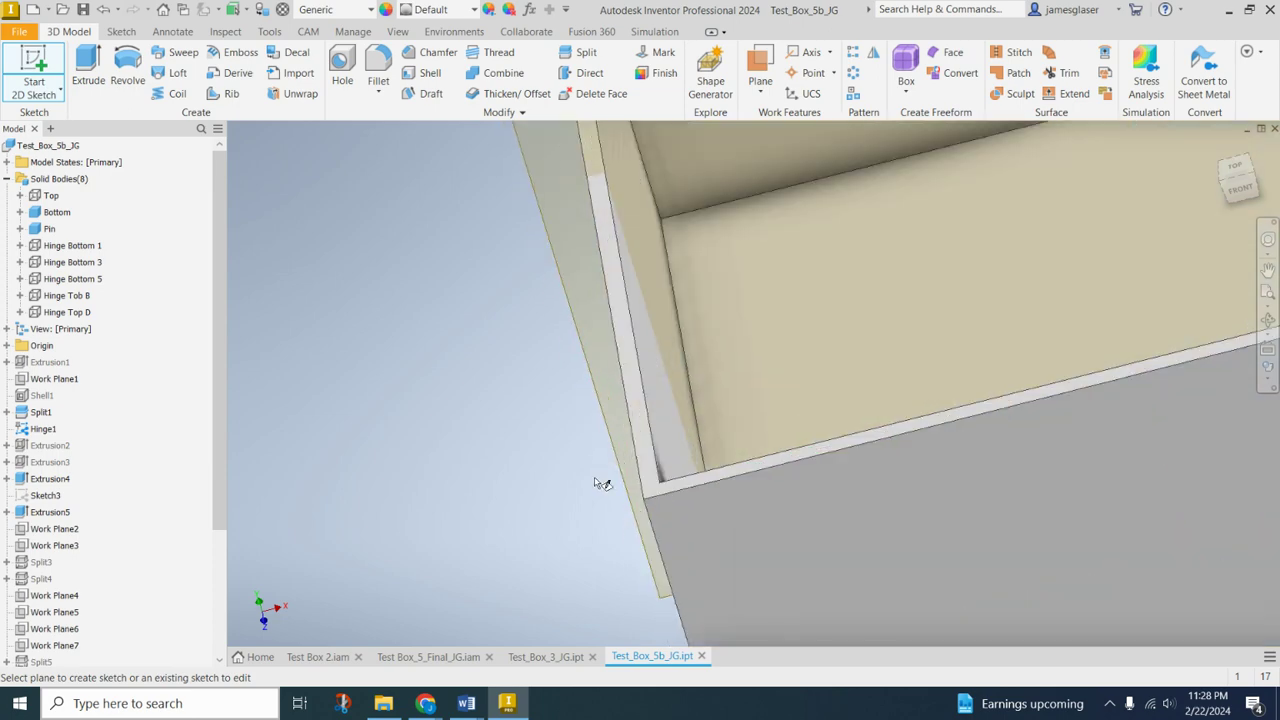
pyautogui.click(655, 465)
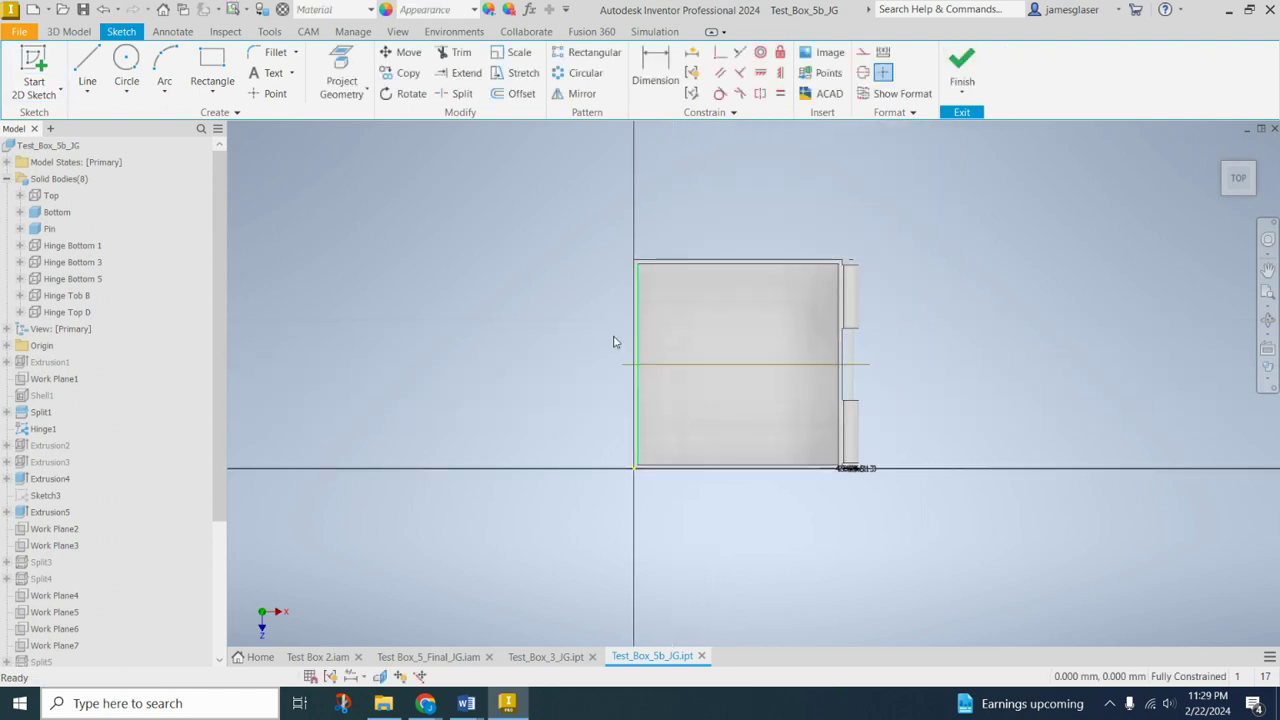
# Project the four inner edges of the Bottom body's rim into the sketch
pyautogui.click(345, 93)
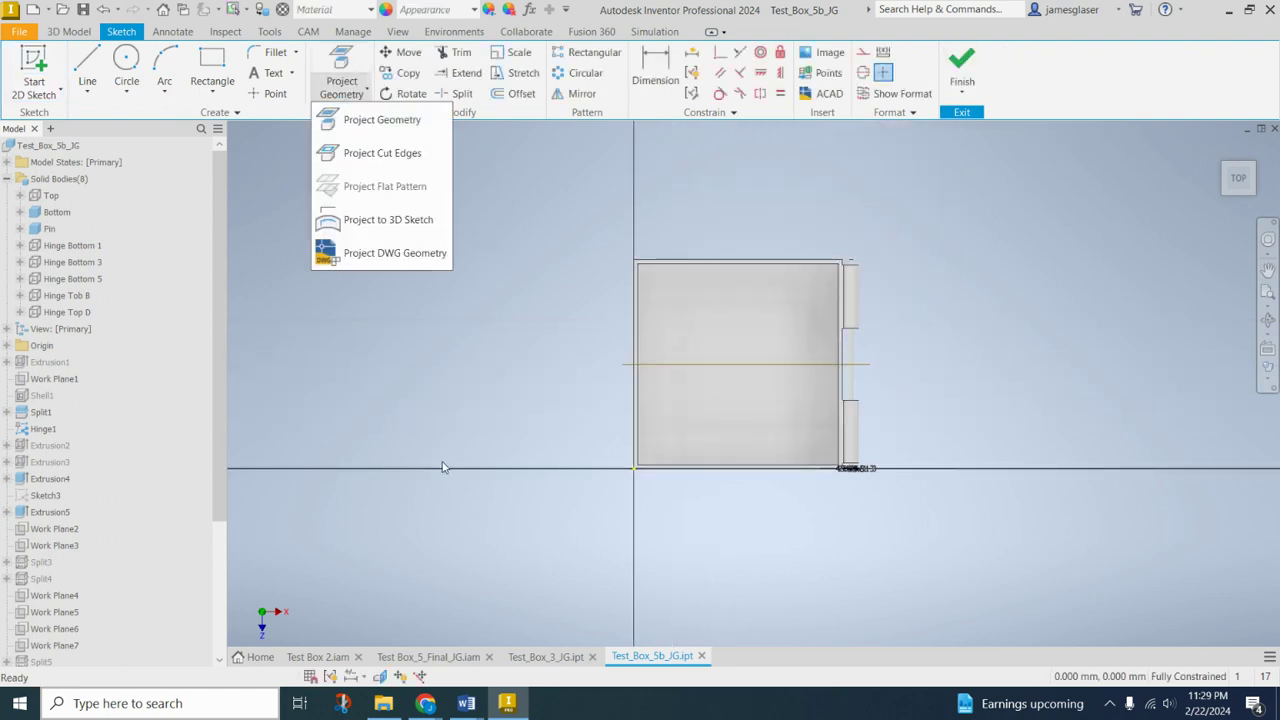
pyautogui.click(380, 121)
pyautogui.scroll(-5, 700, 366)
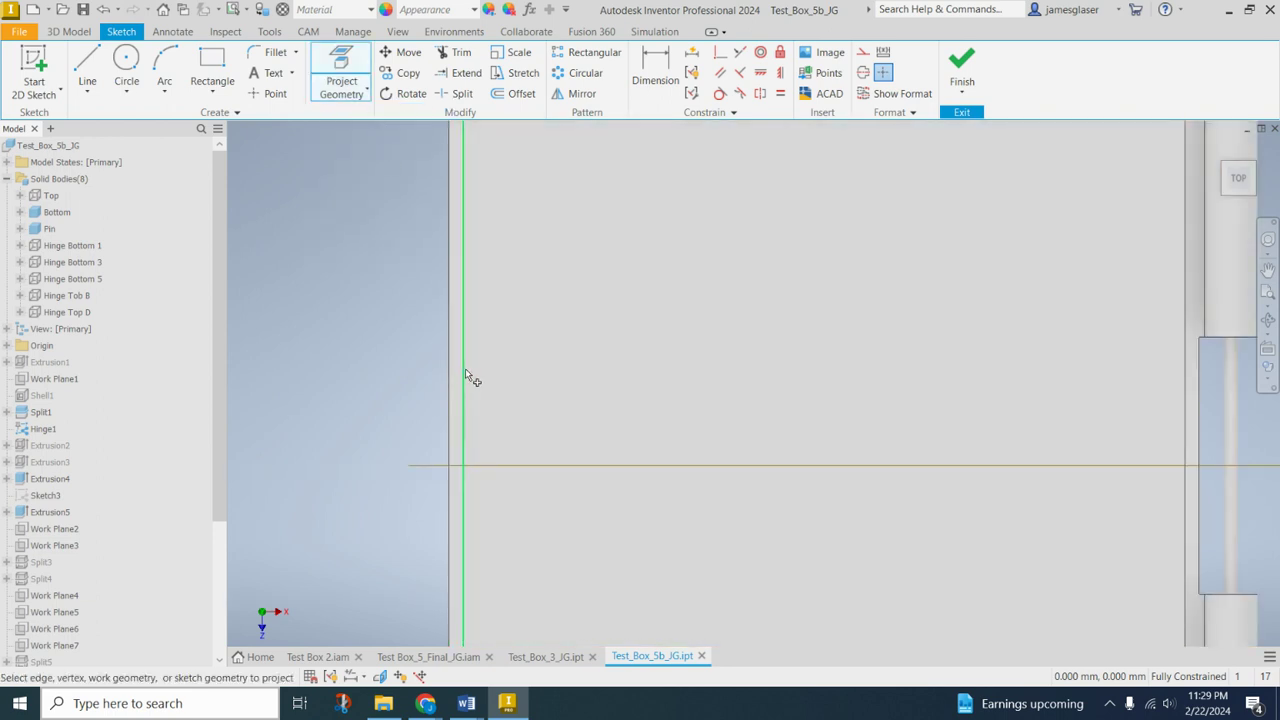
pyautogui.scroll(5, 511, 363)
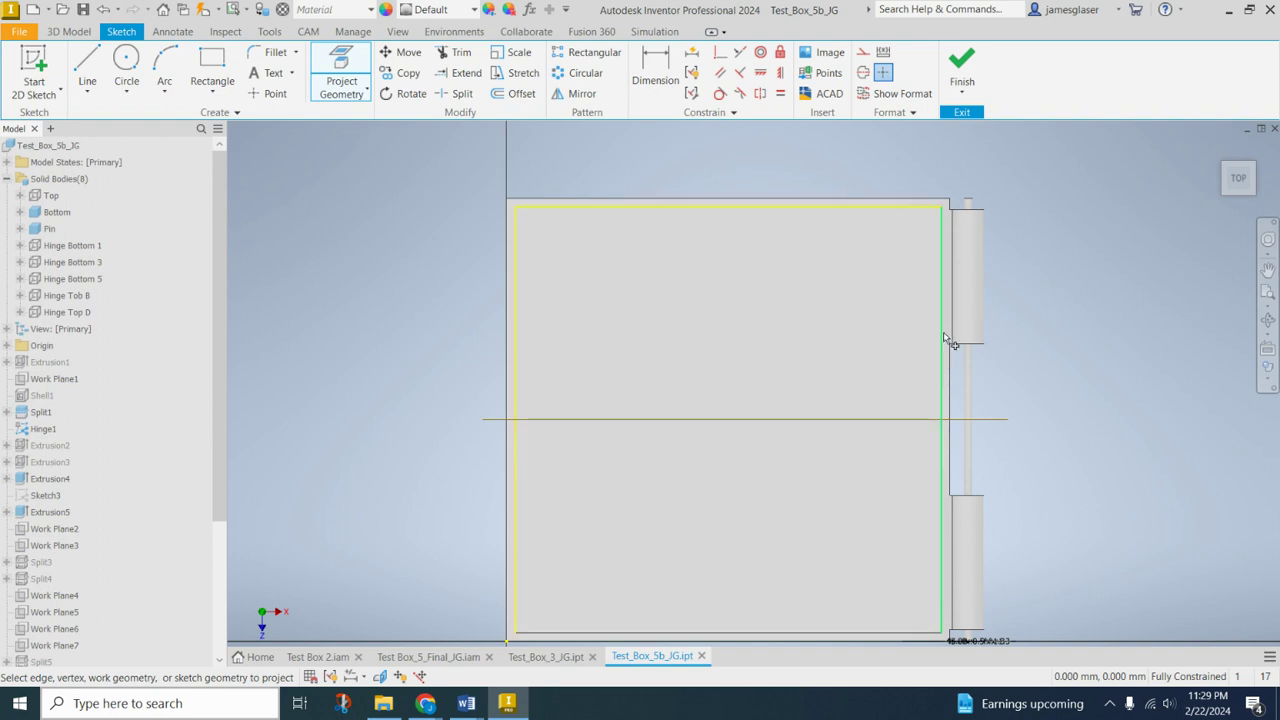
pyautogui.click(650, 633)
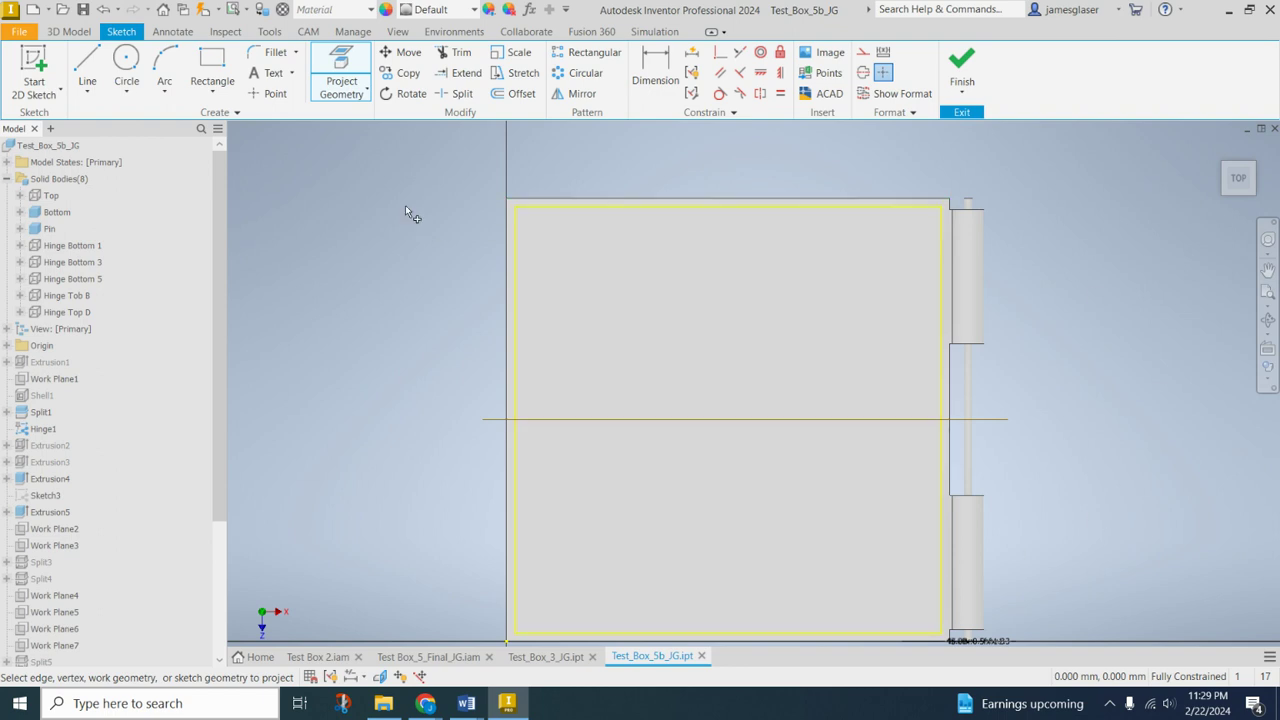
# Place a sketch point where the midplane crosses the inner rim edge opposite the hinge, and finish the sketch
pyautogui.click(270, 94)
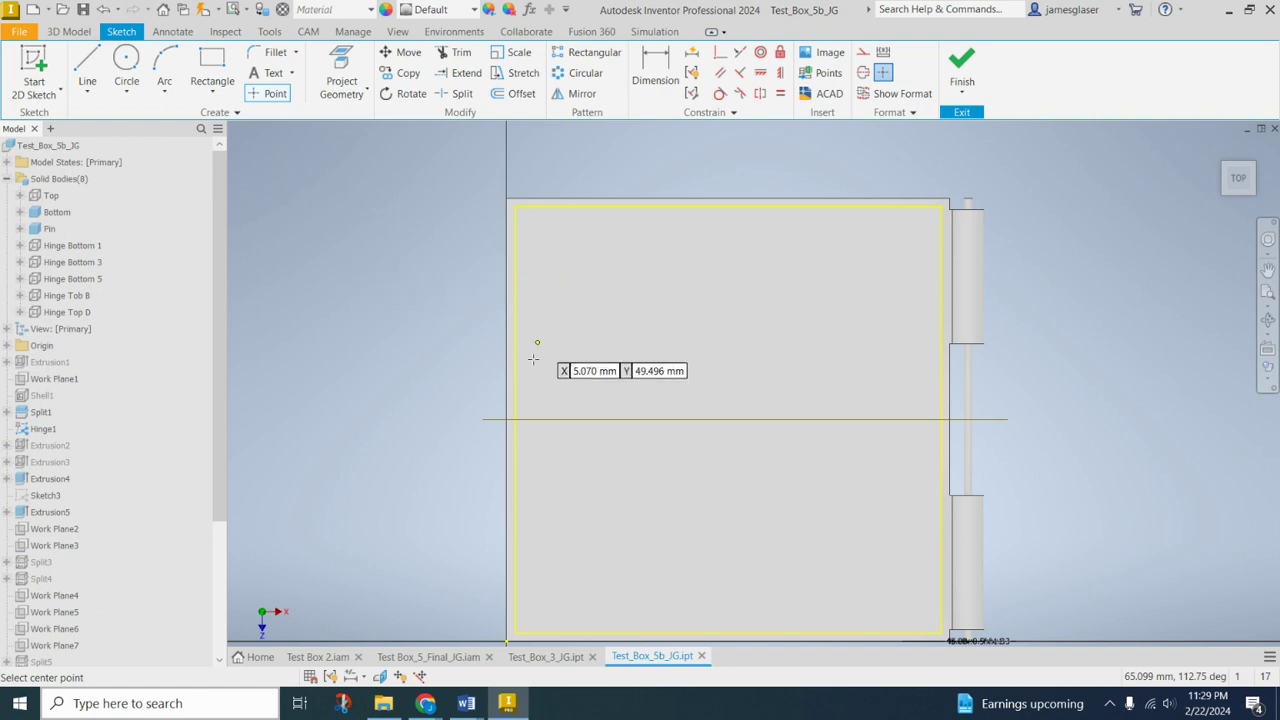
pyautogui.click(515, 420)
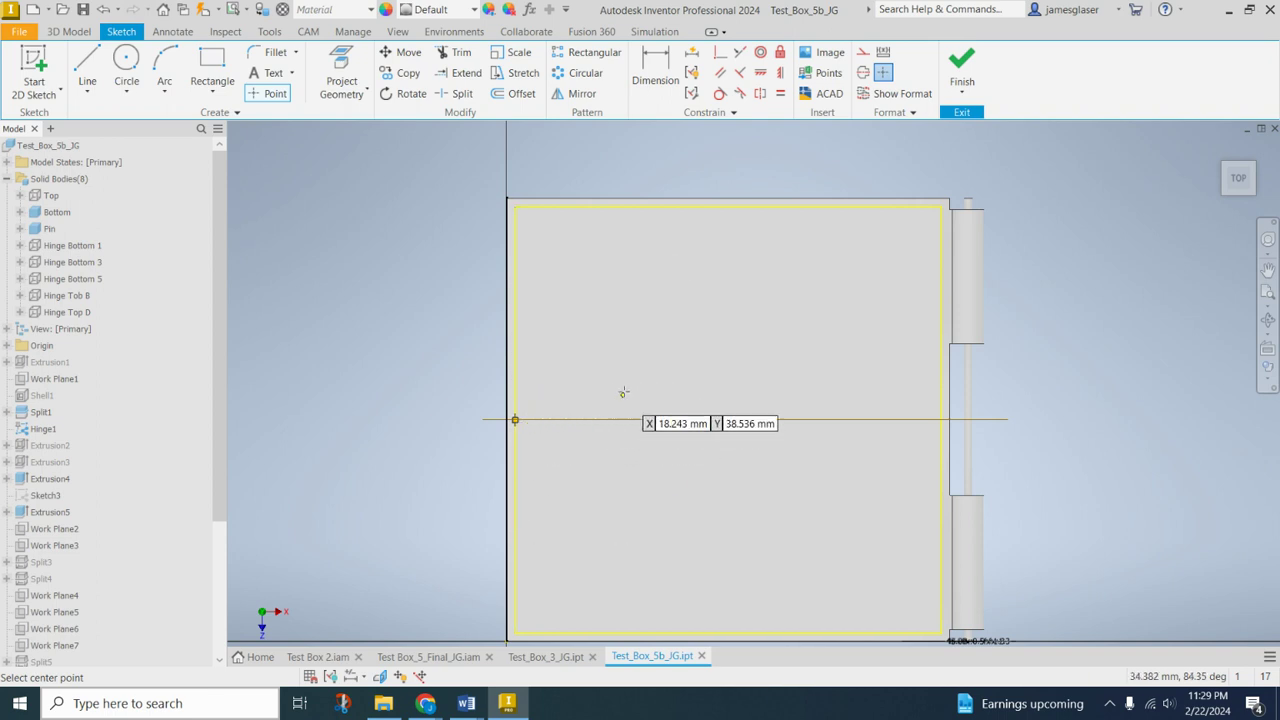
pyautogui.click(960, 64)
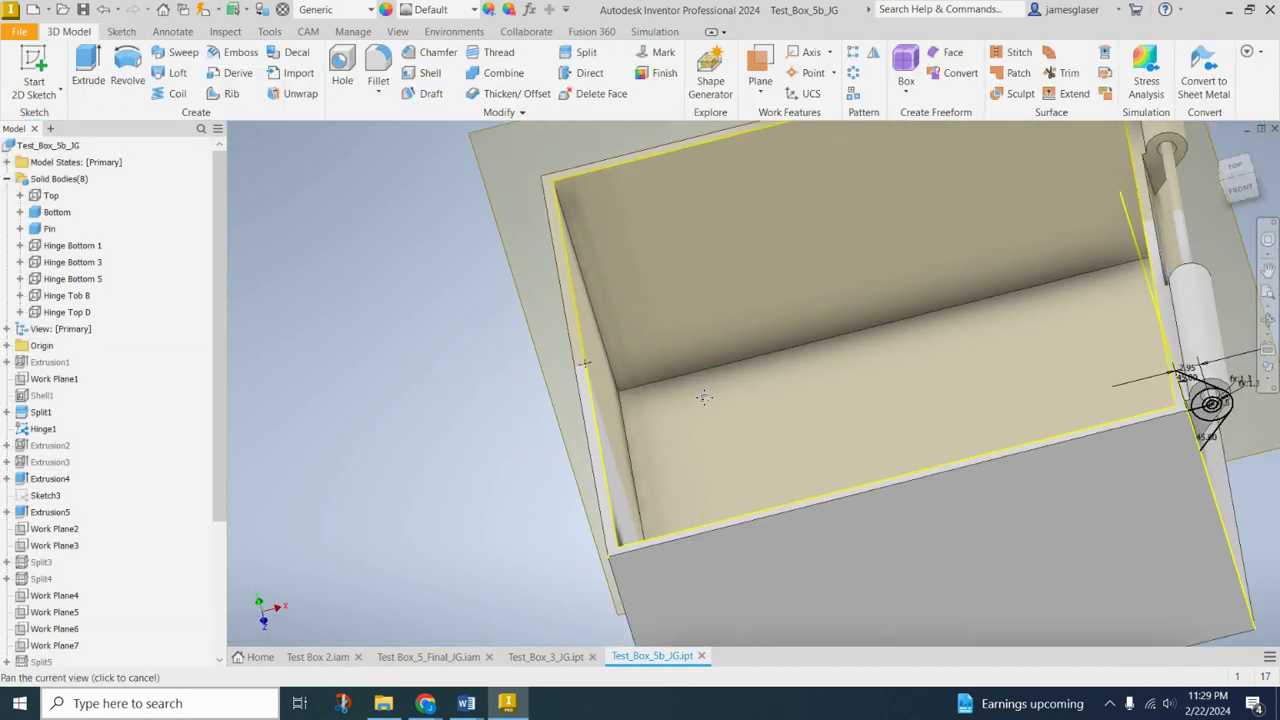
# Display the Plastic Part command group among the 3D modelling tools
pyautogui.moveTo(704, 397); pyautogui.dragTo(654, 464, button='middle')
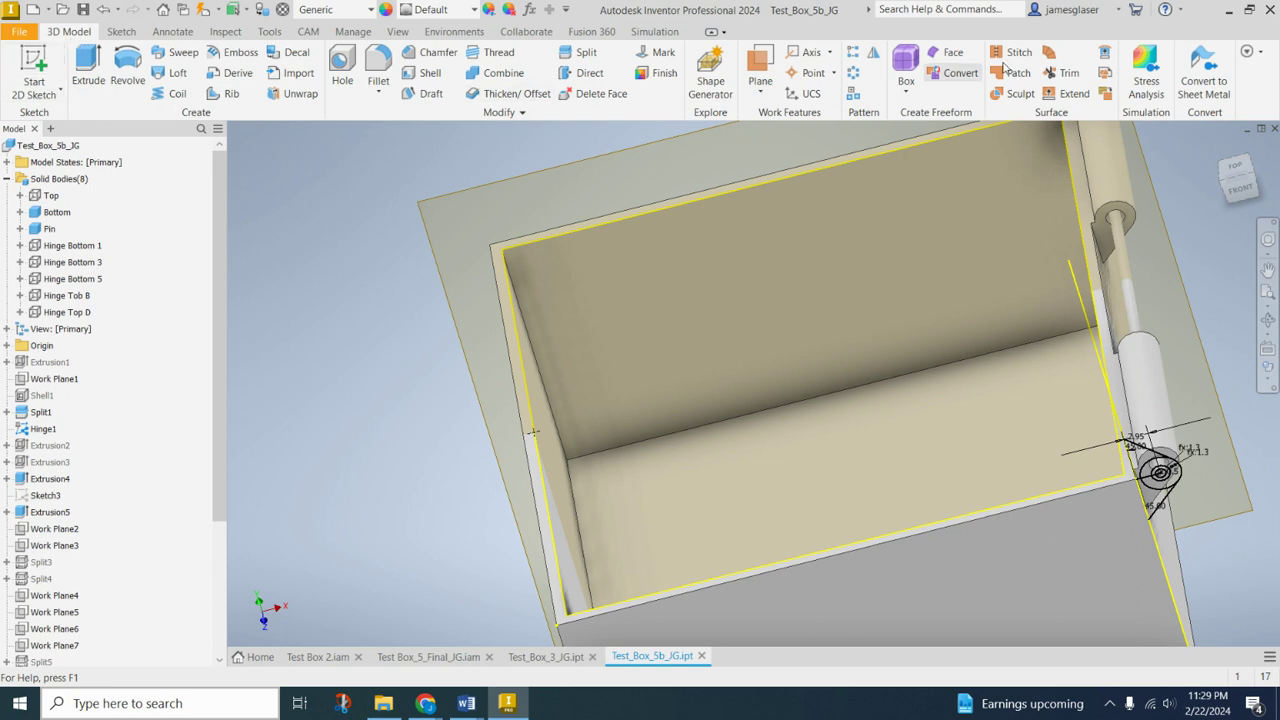
pyautogui.click(1247, 52)
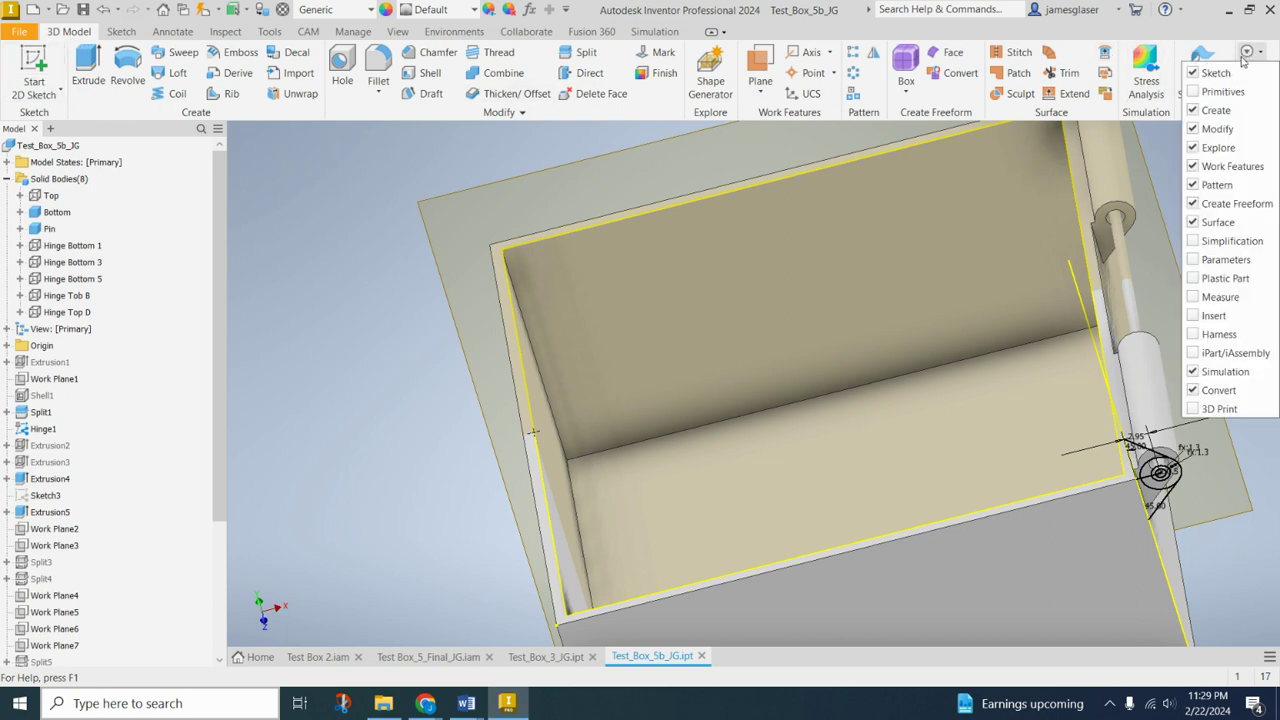
pyautogui.click(1192, 280)
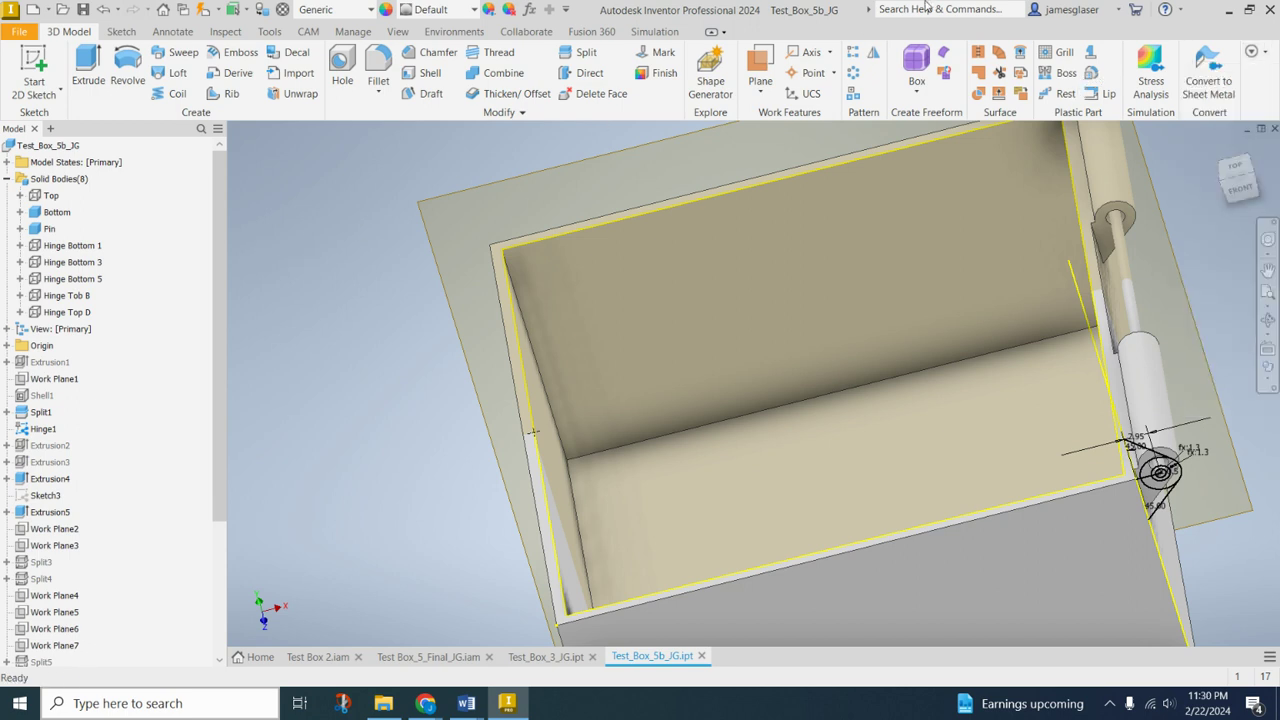
# Start a Snap Fit feature of the cantilever hook type, keeping the box's rim in view
pyautogui.click(1091, 58)
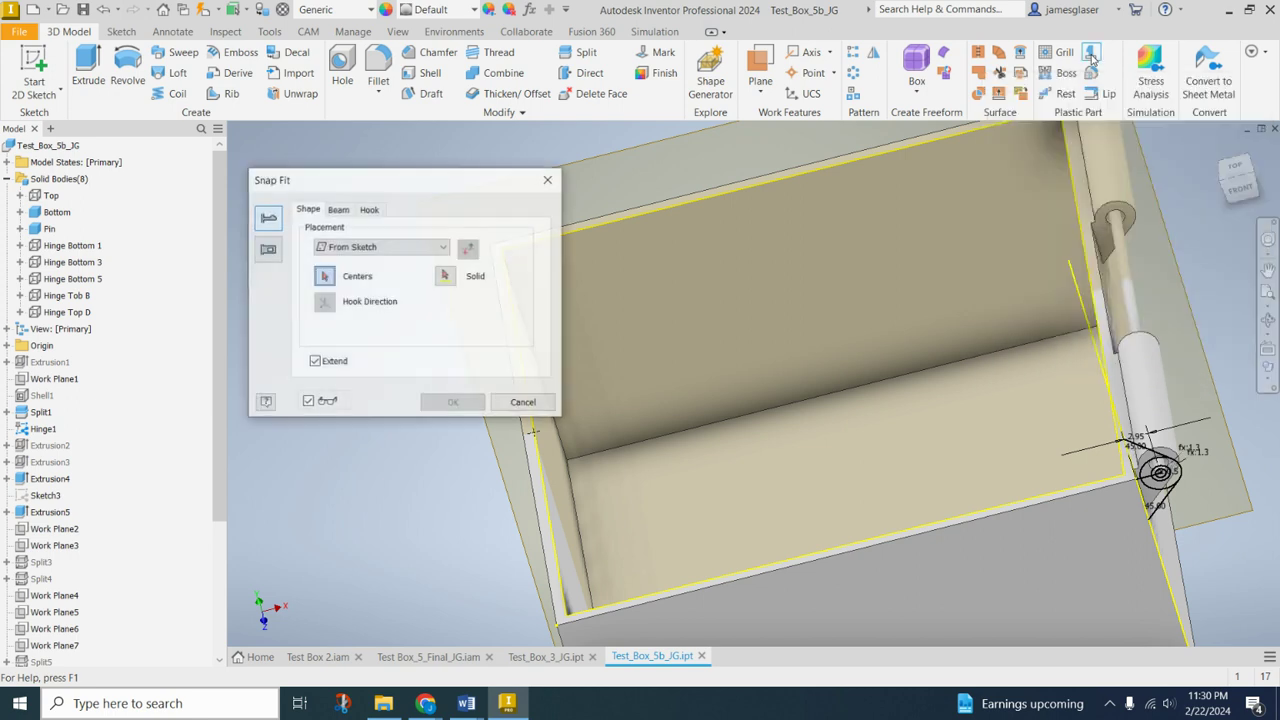
pyautogui.click(267, 250)
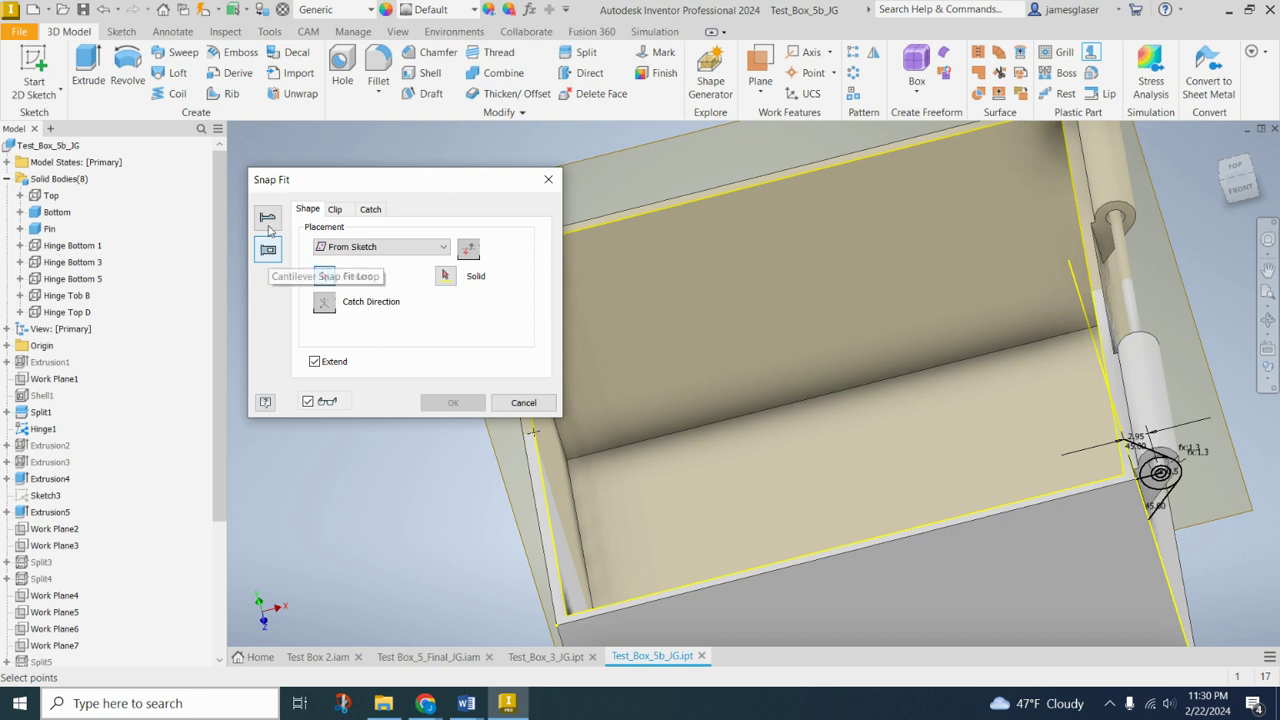
pyautogui.click(268, 222)
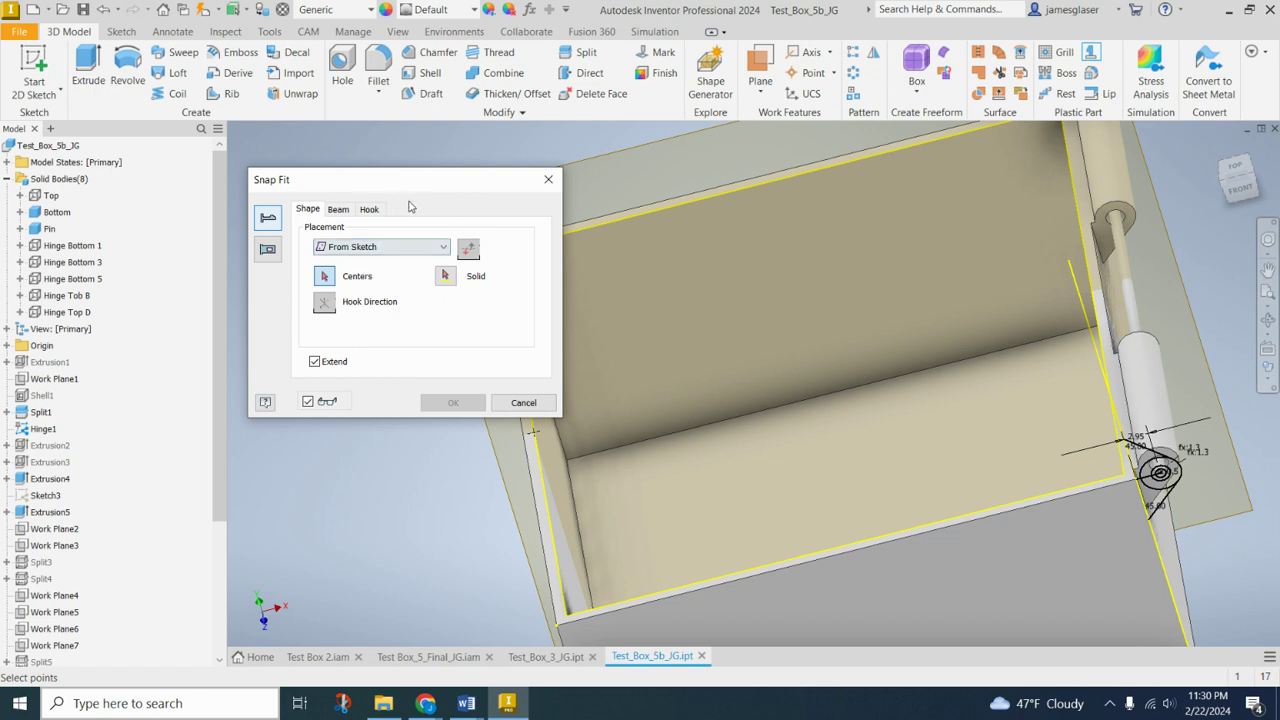
pyautogui.moveTo(416, 186); pyautogui.dragTo(313, 184)
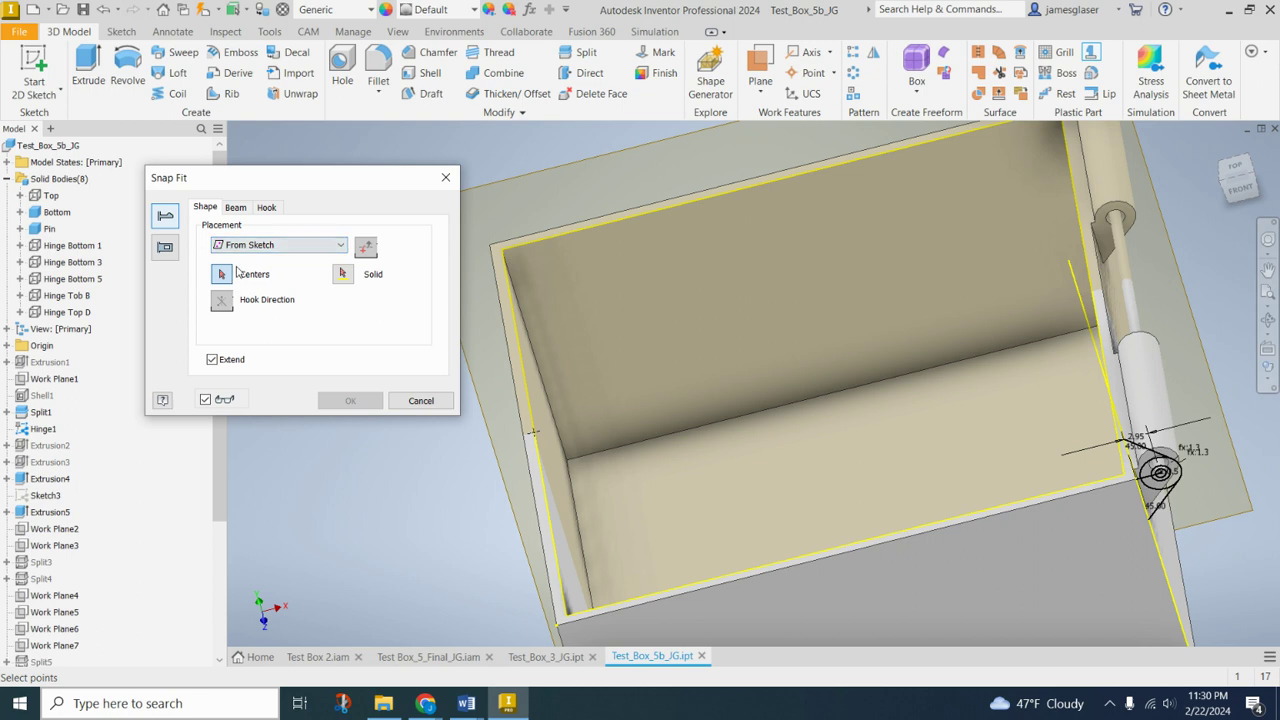
pyautogui.click(268, 249)
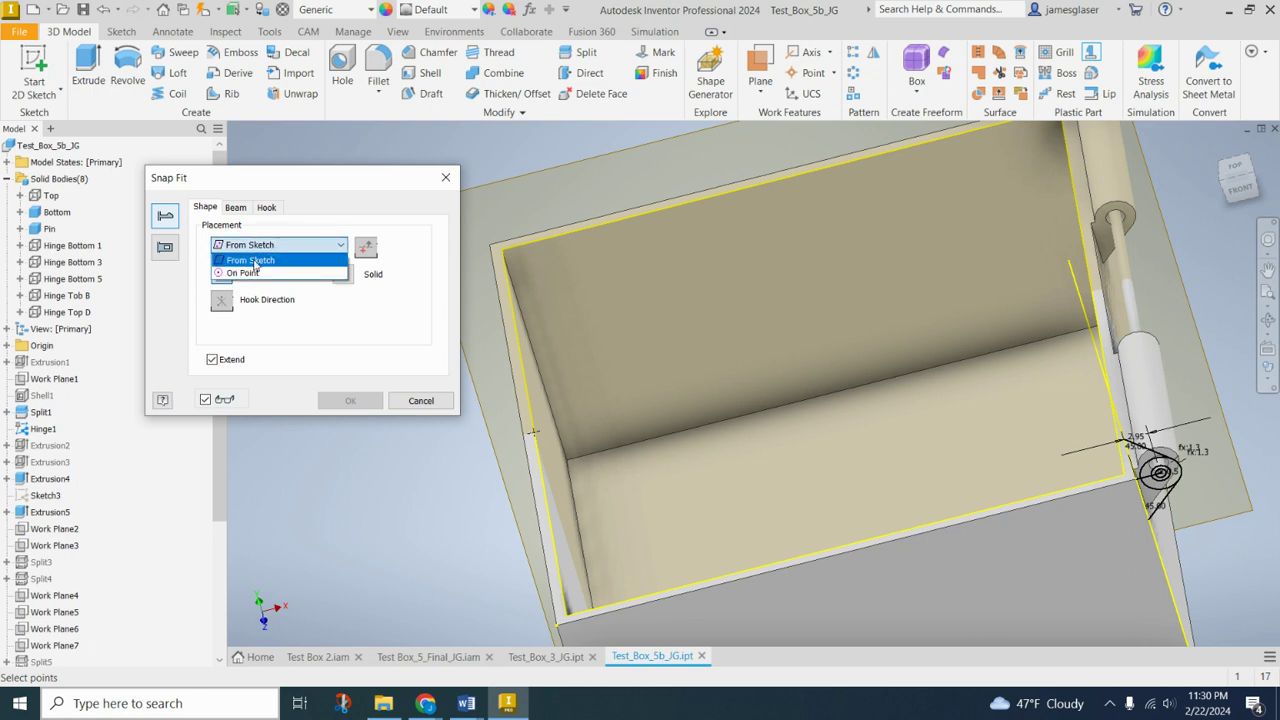
pyautogui.click(250, 274)
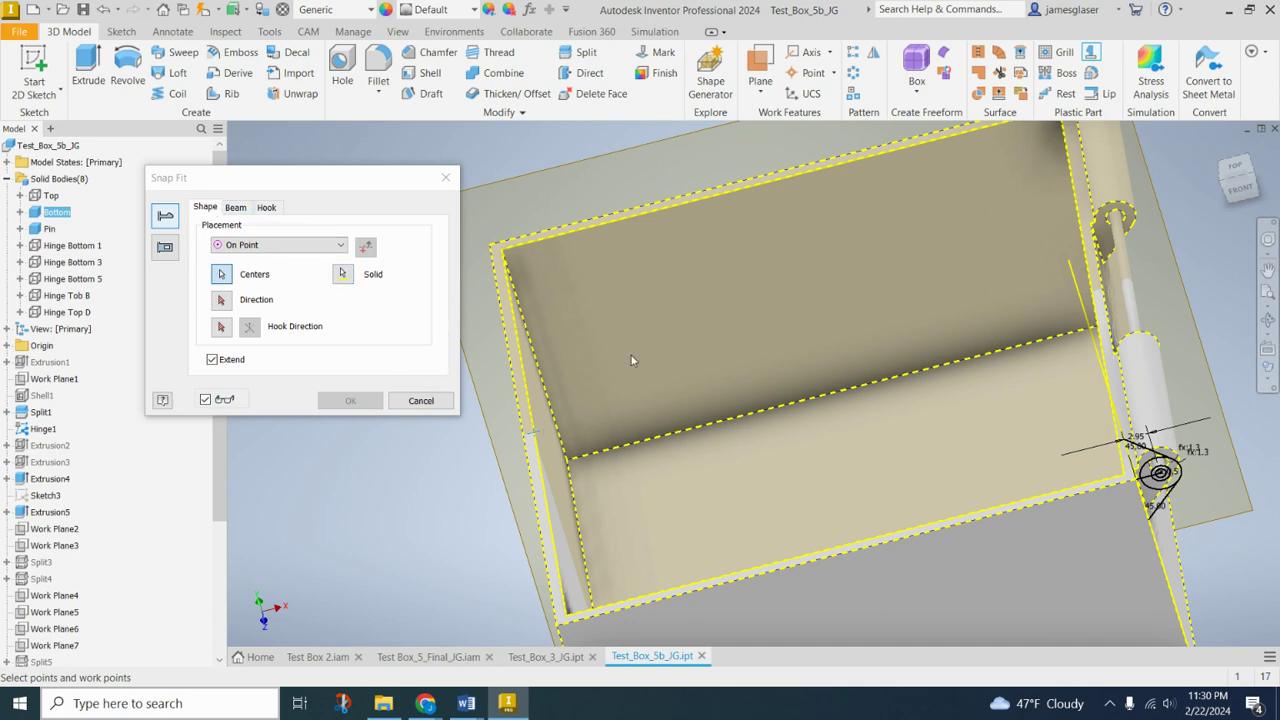
pyautogui.keyDown('shift'); pyautogui.moveTo(631, 355); pyautogui.dragTo(720, 376, button='middle'); pyautogui.keyUp('shift')
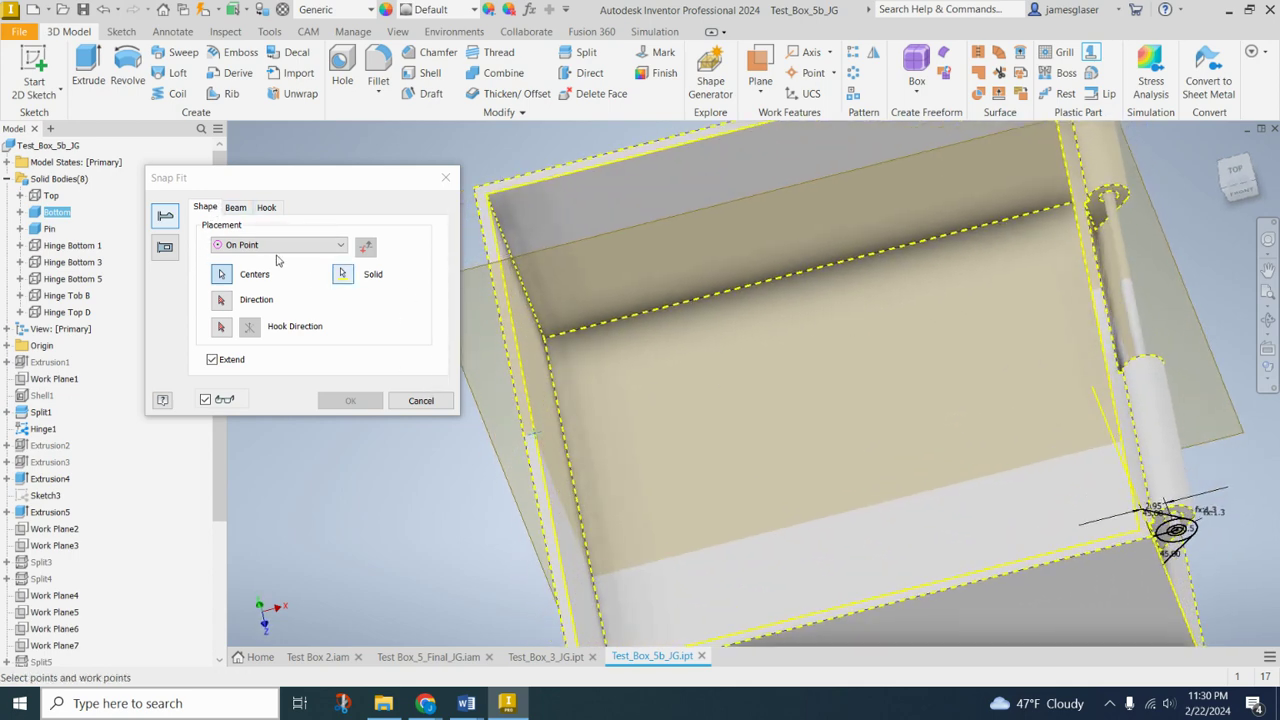
pyautogui.click(240, 214)
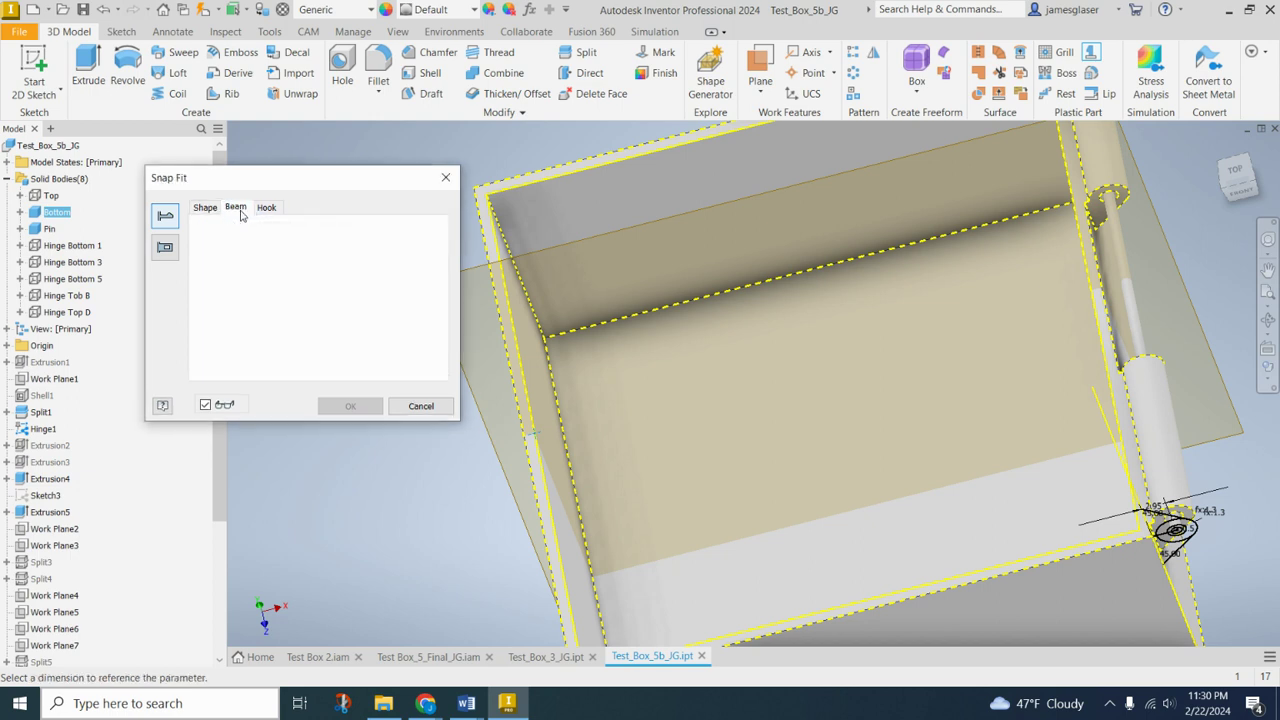
pyautogui.click(205, 208)
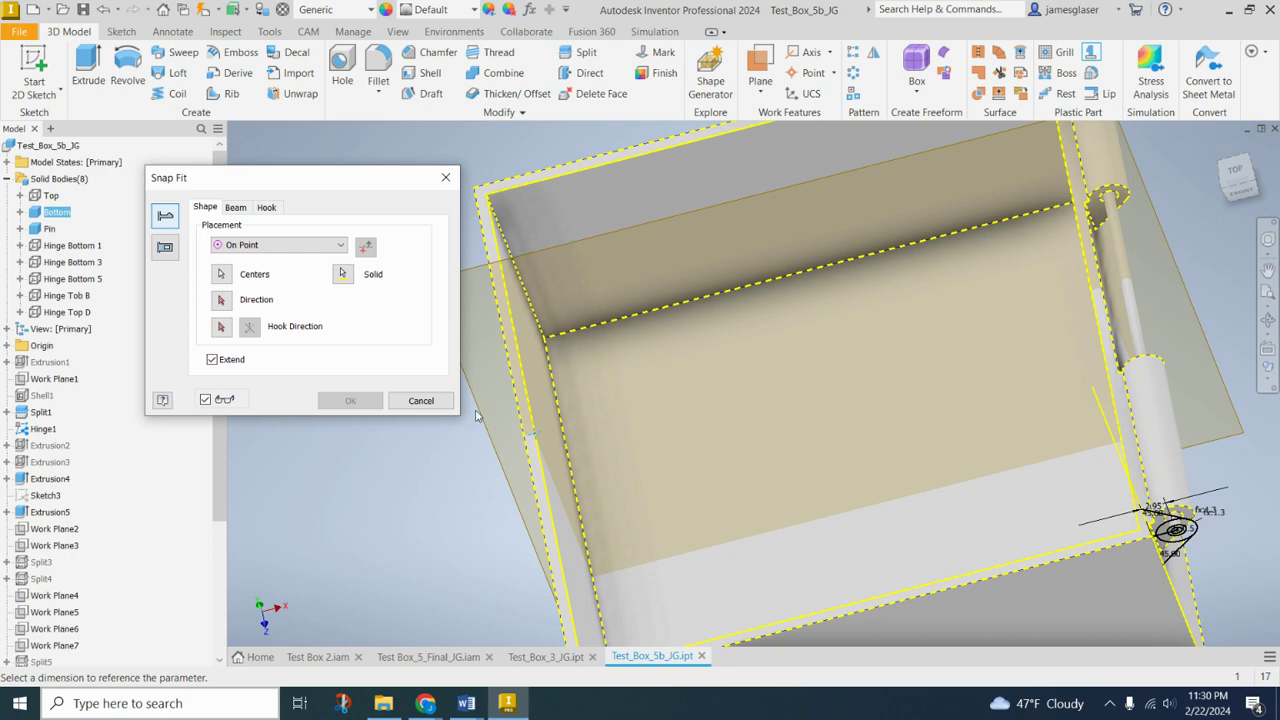
# Place the snap-fit hook from the sketch point on the rim and flip its beam to point upward out of the box
pyautogui.click(252, 248)
pyautogui.click(255, 259)
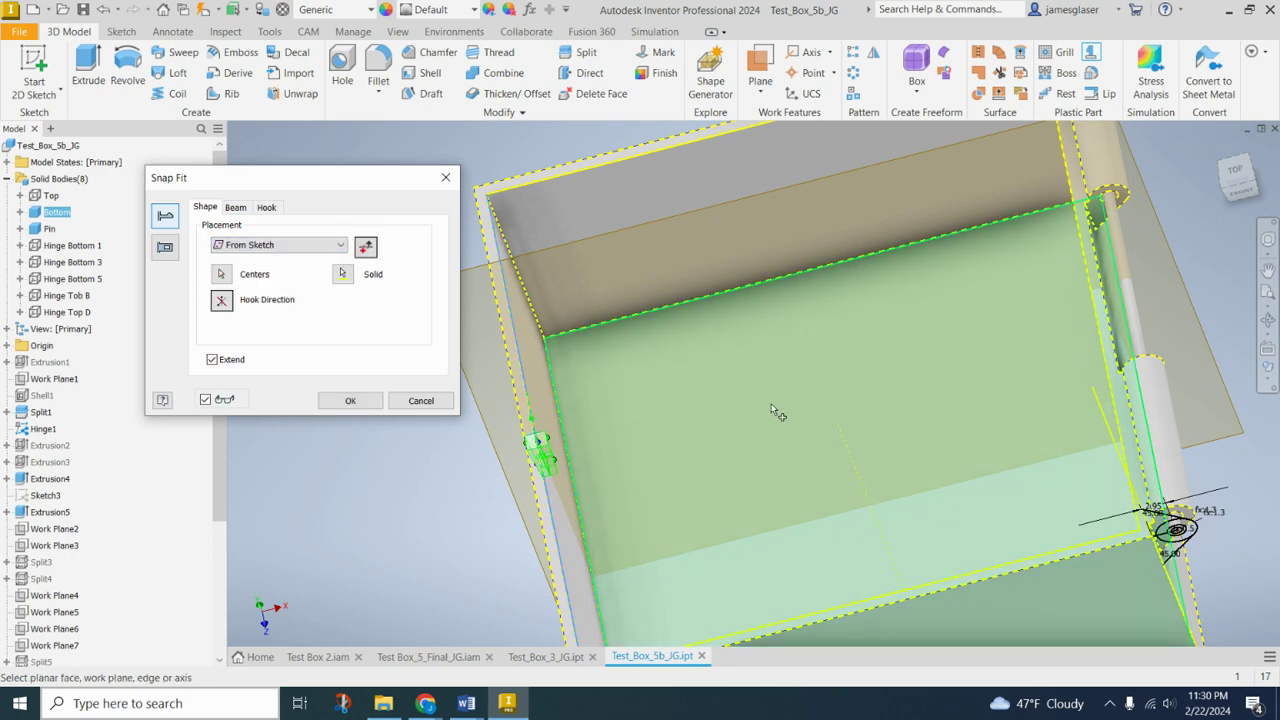
pyautogui.keyDown('shift'); pyautogui.moveTo(657, 434); pyautogui.dragTo(590, 460, button='middle'); pyautogui.keyUp('shift')
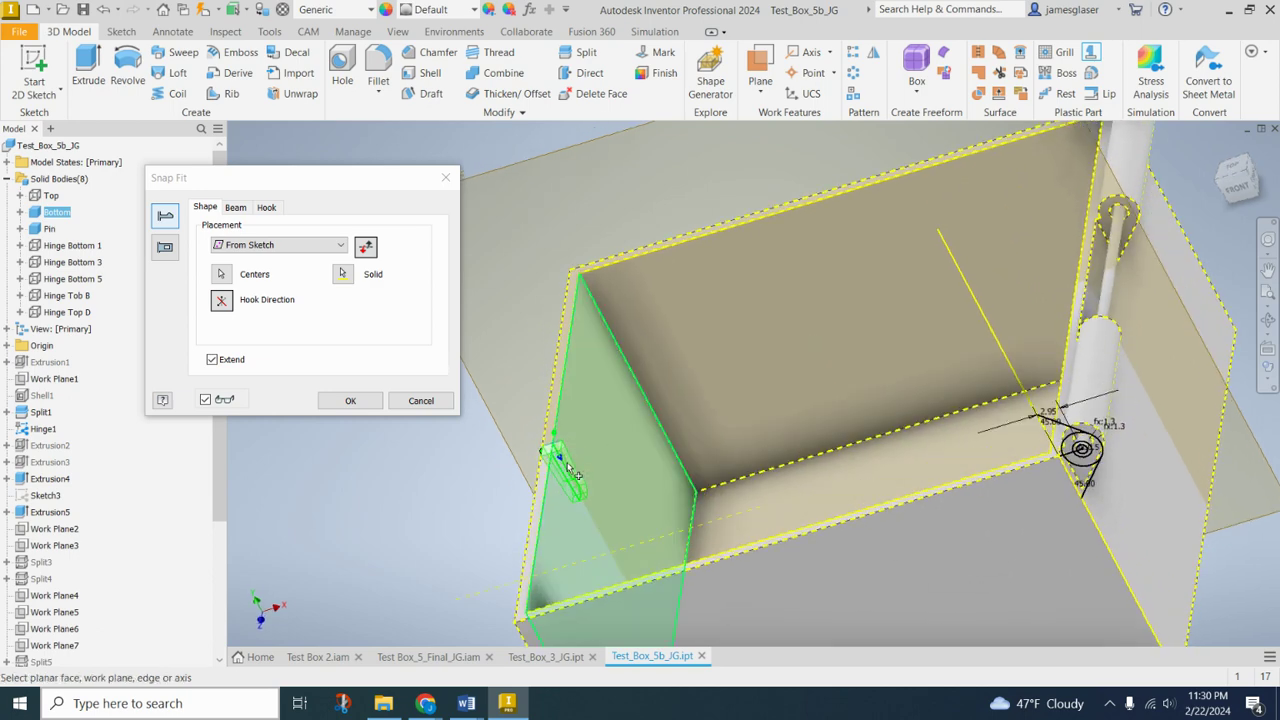
pyautogui.scroll(4, 577, 483)
pyautogui.scroll(-2, 576, 481)
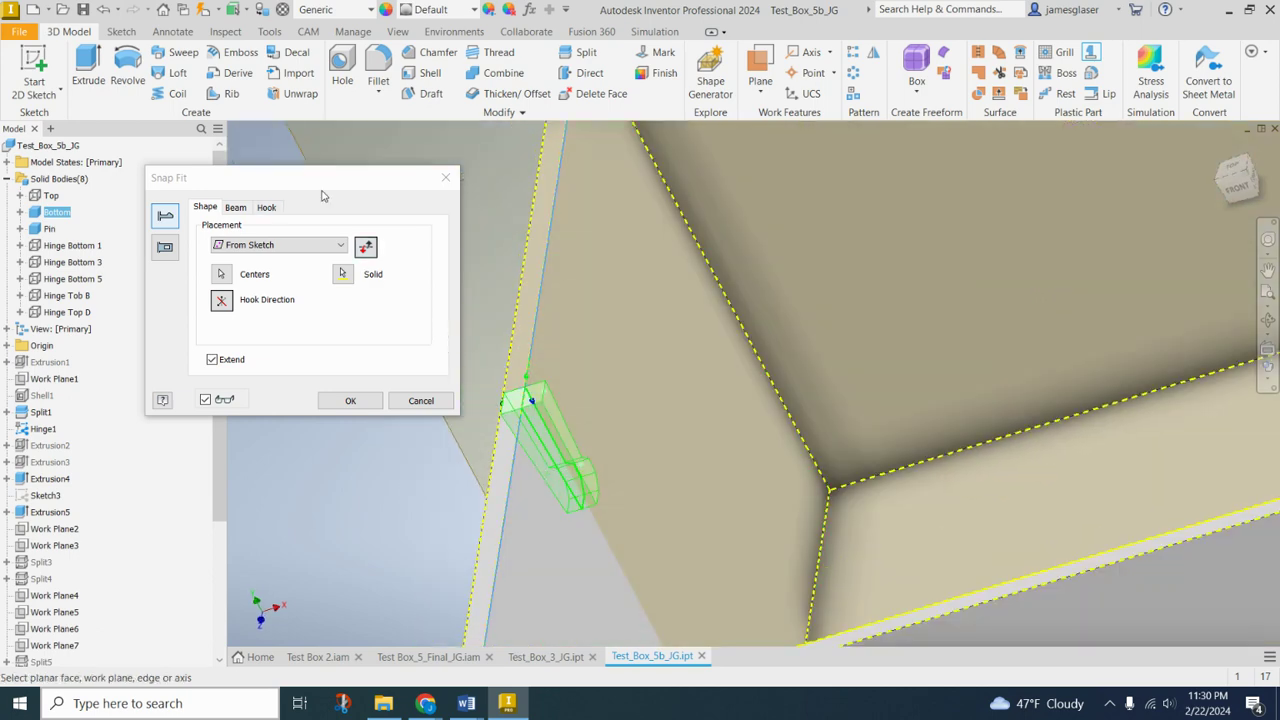
pyautogui.click(369, 252)
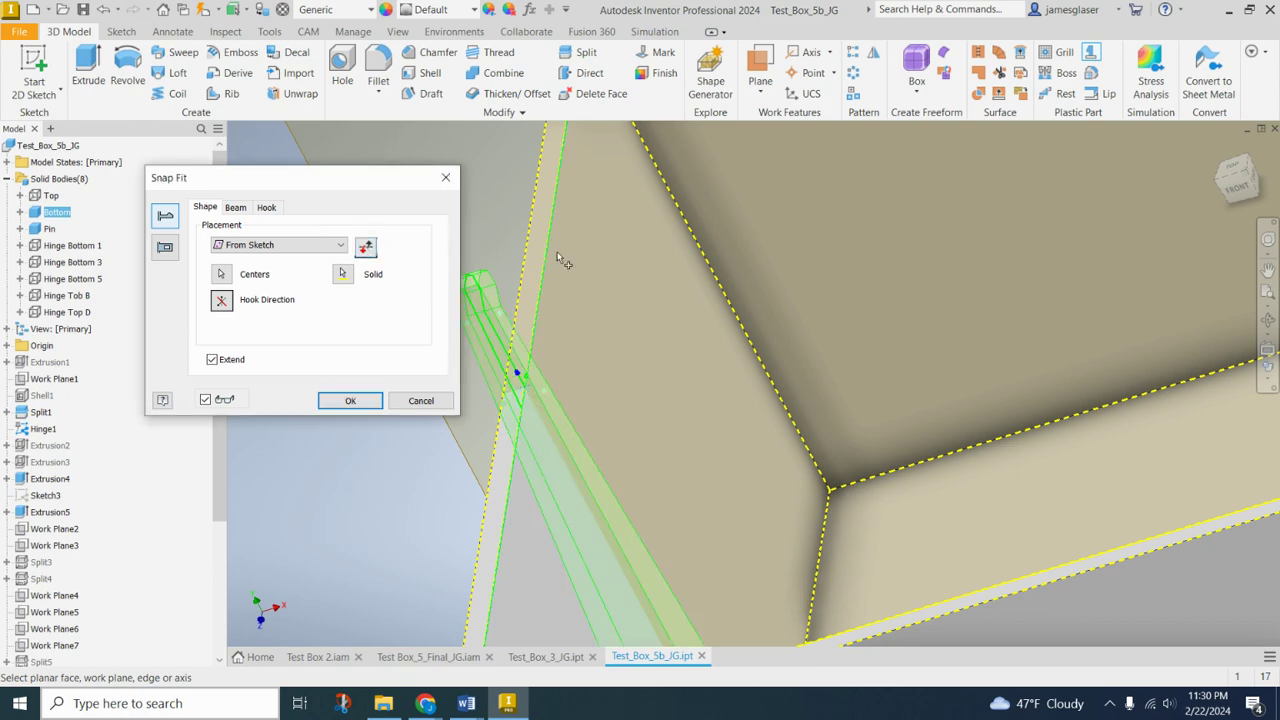
pyautogui.scroll(-2, 578, 268)
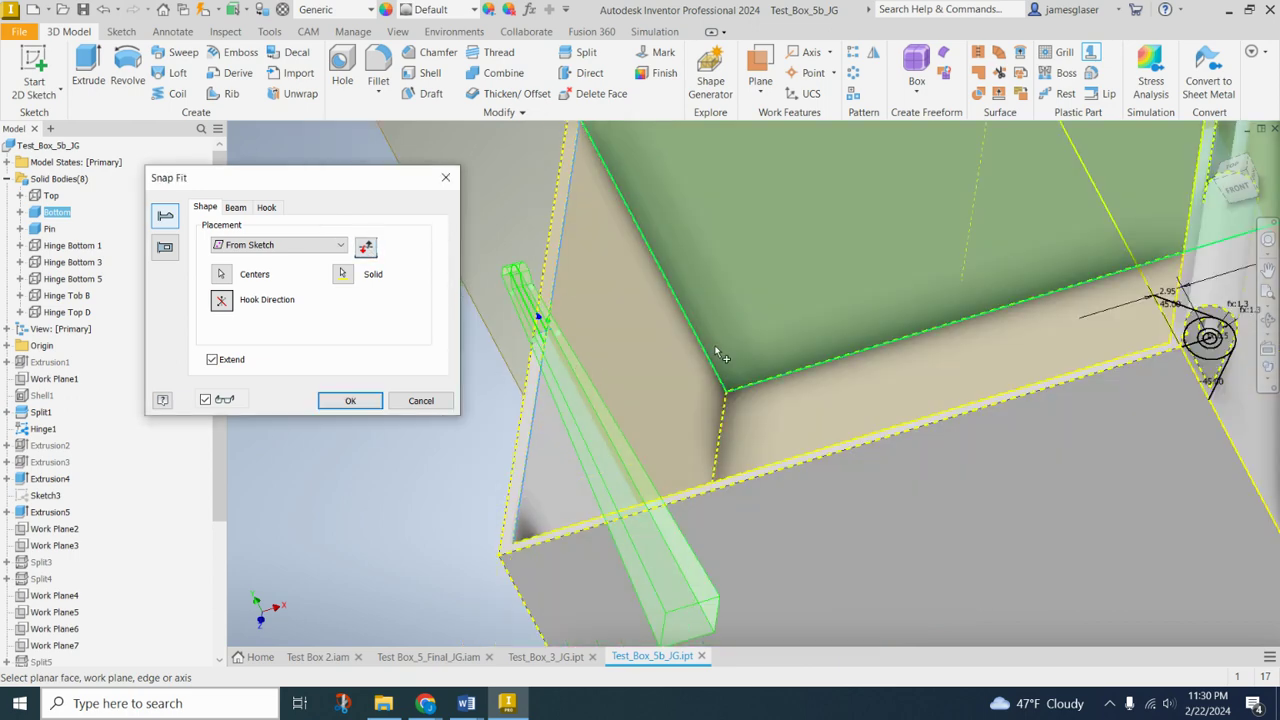
# Rotate the snap-fit's hook direction a quarter turn so the hook faces outward, with the beam centred on the midplane
pyautogui.press('F4')
pyautogui.moveTo(720, 345); pyautogui.dragTo(663, 409)
pyautogui.press('F4')
pyautogui.scroll(-1, 826, 236)
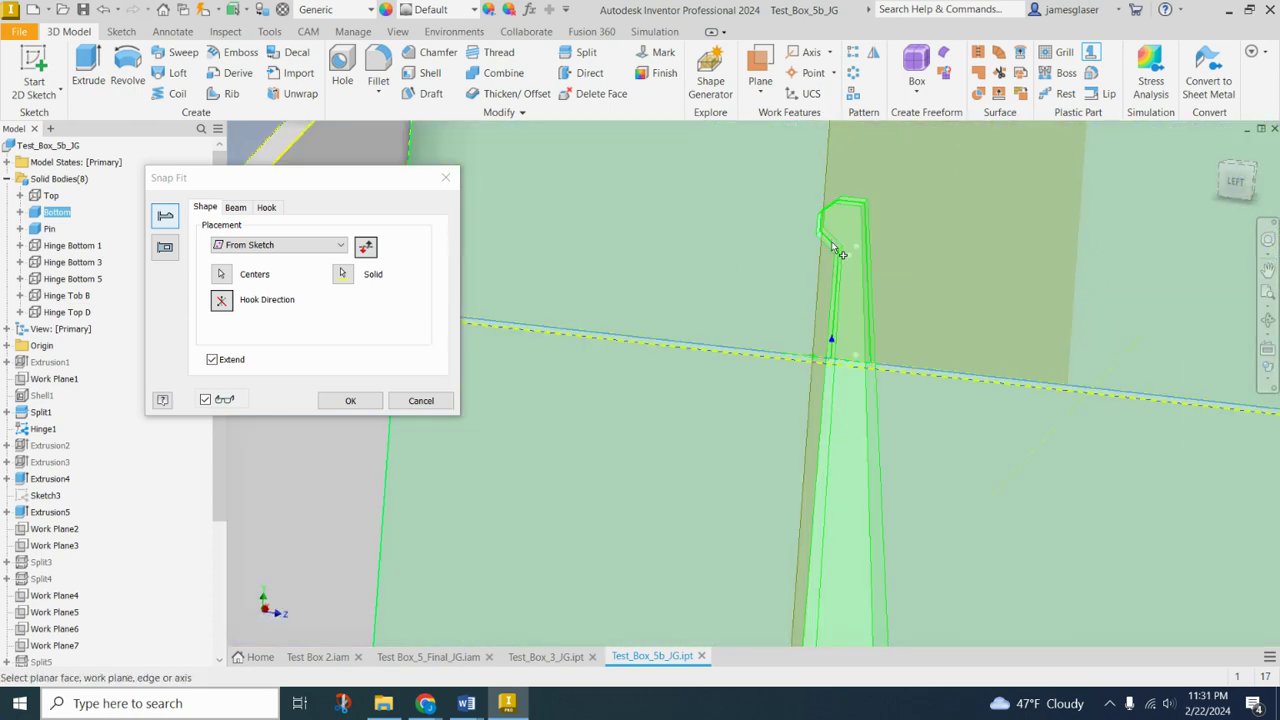
pyautogui.scroll(2, 906, 240)
pyautogui.scroll(-2, 844, 241)
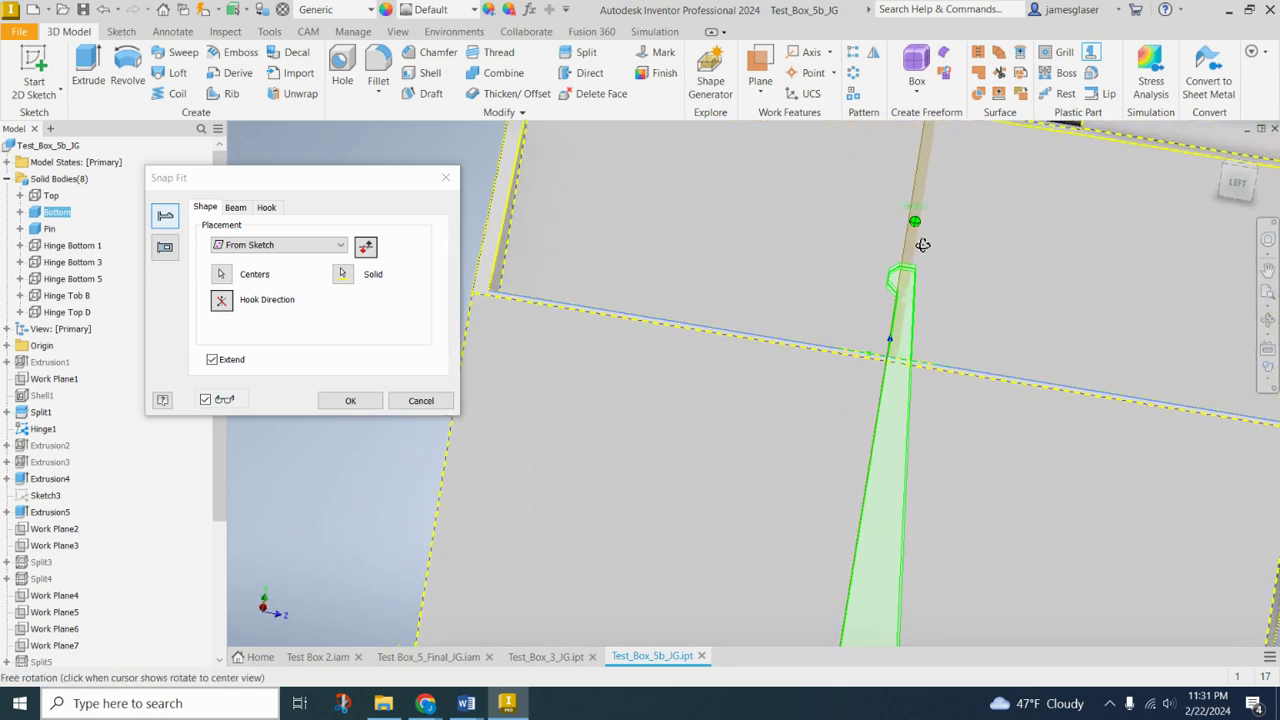
pyautogui.moveTo(763, 221); pyautogui.dragTo(792, 276)
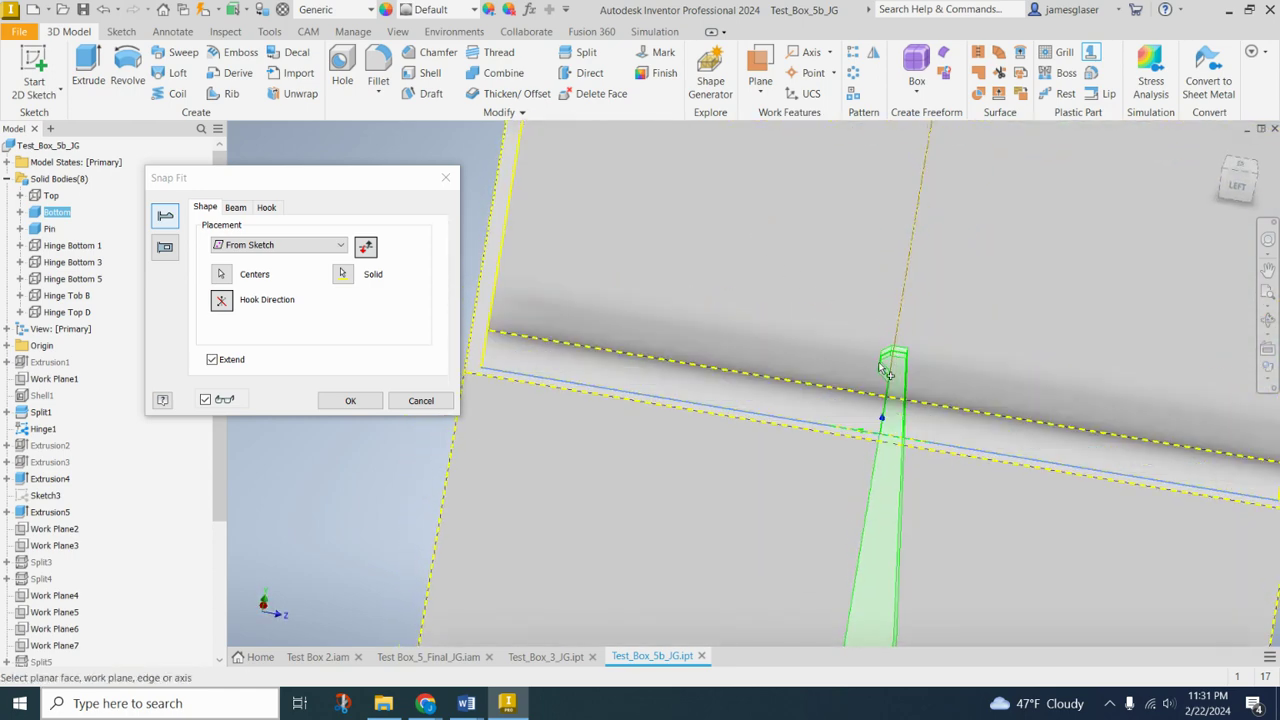
pyautogui.click(223, 276)
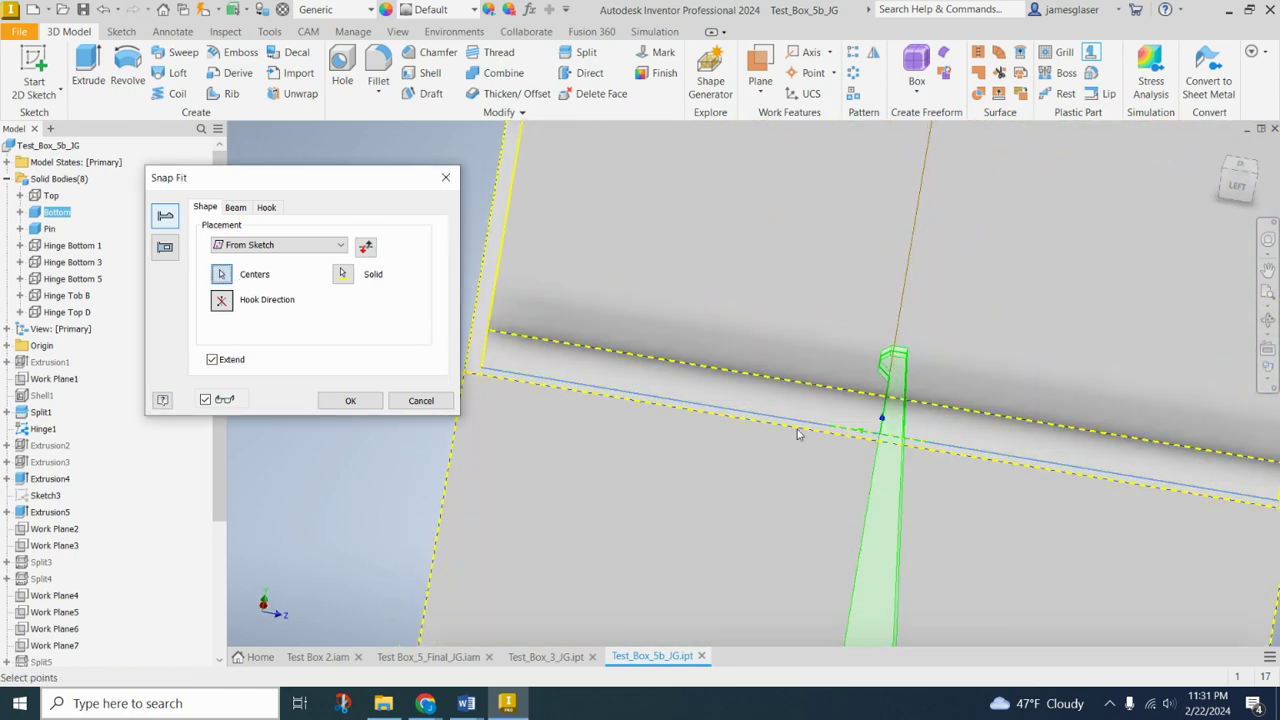
pyautogui.scroll(-3, 866, 423)
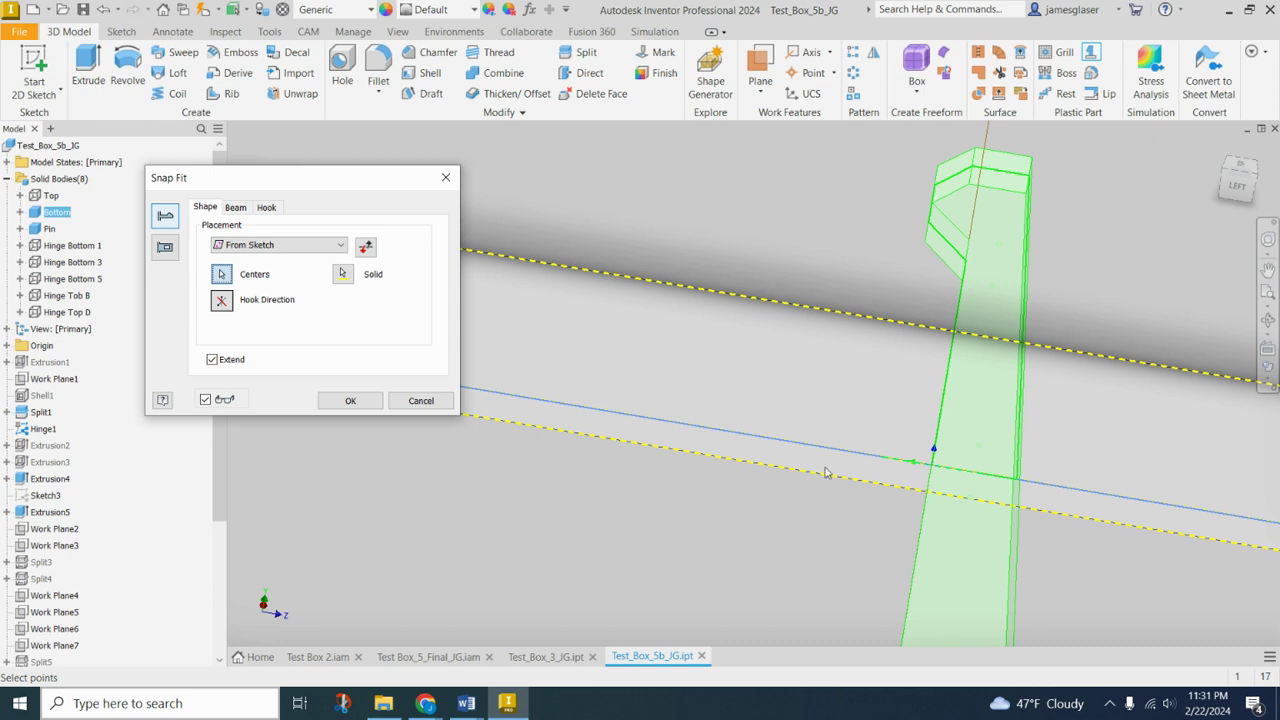
pyautogui.scroll(-2, 919, 467)
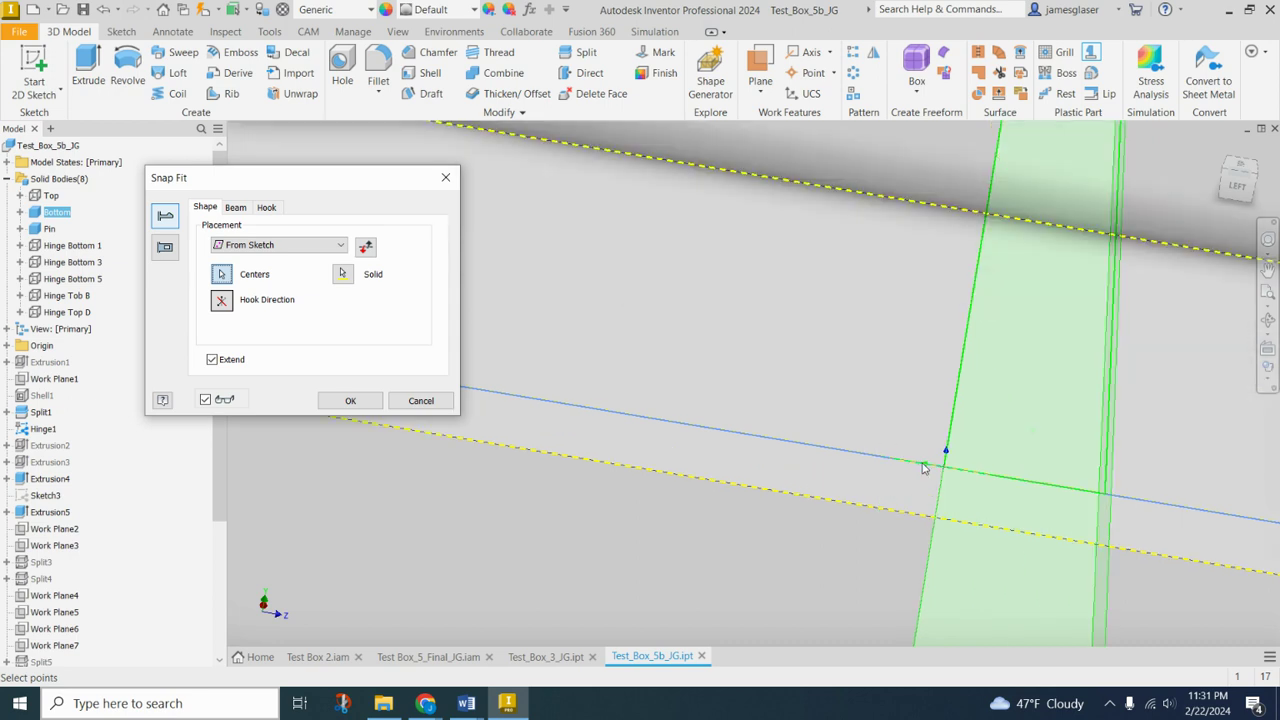
pyautogui.click(925, 467)
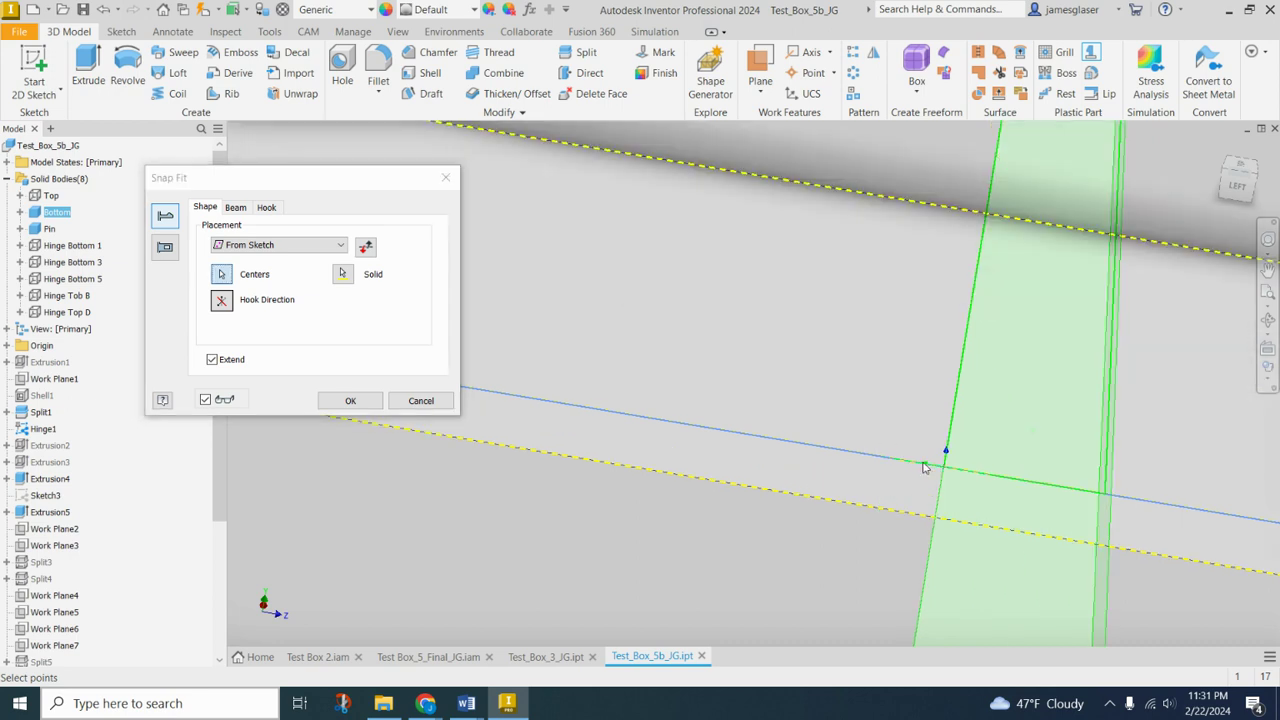
pyautogui.scroll(4, 925, 467)
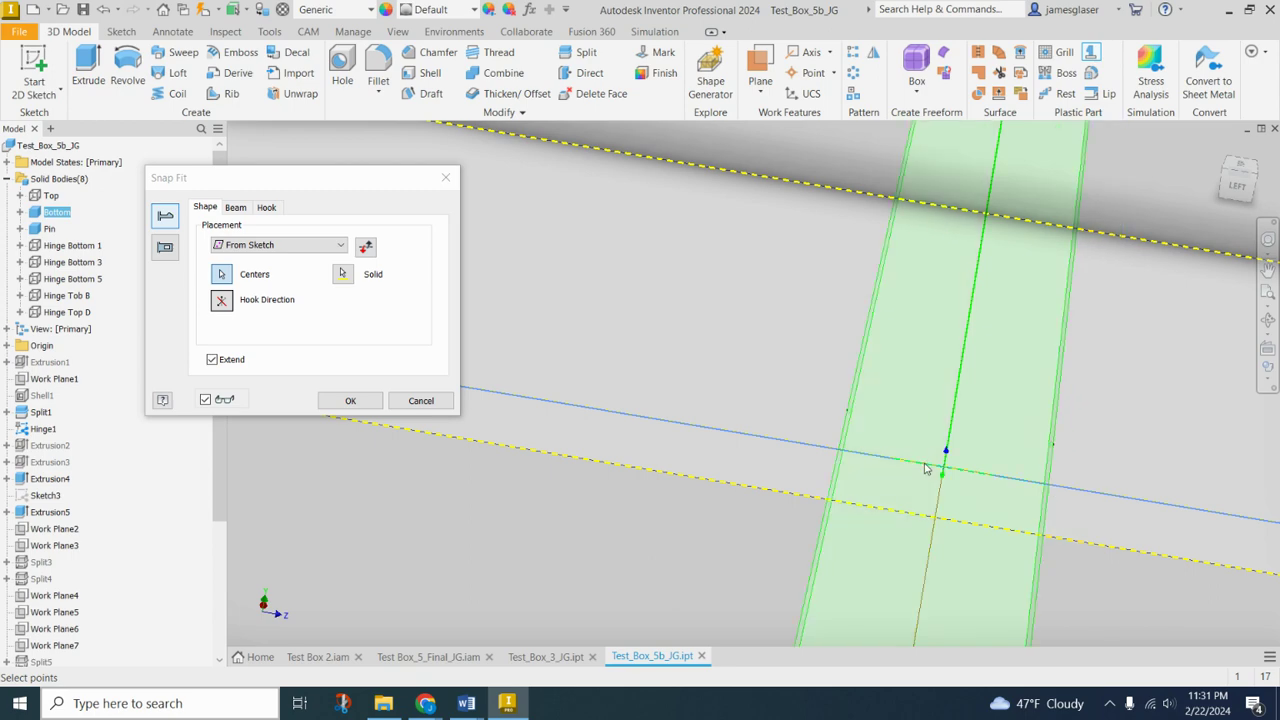
# Review the snap-fit's beam and hook dimensions, keep the preset values, and create the feature on the Bottom body
pyautogui.keyDown('shift'); pyautogui.moveTo(1075, 412); pyautogui.dragTo(985, 412, button='middle'); pyautogui.keyUp('shift')
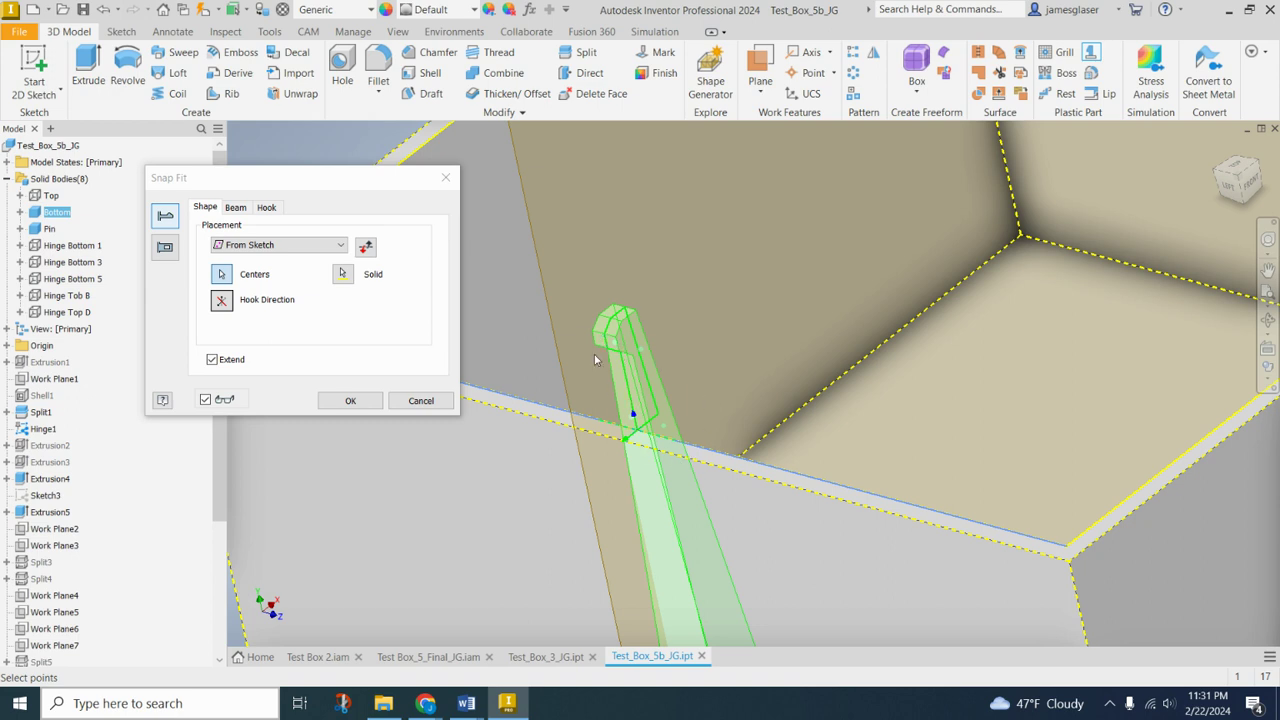
pyautogui.keyDown('shift'); pyautogui.moveTo(826, 400); pyautogui.dragTo(697, 377, button='middle'); pyautogui.keyUp('shift')
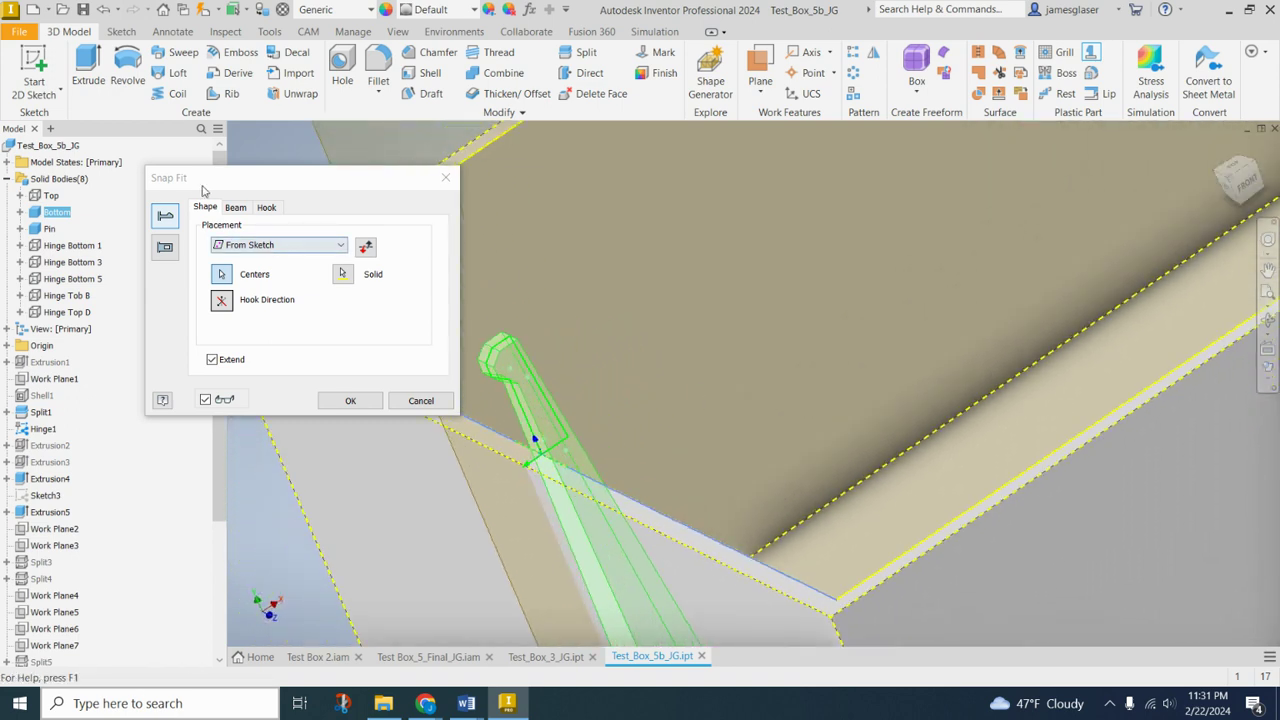
pyautogui.click(235, 208)
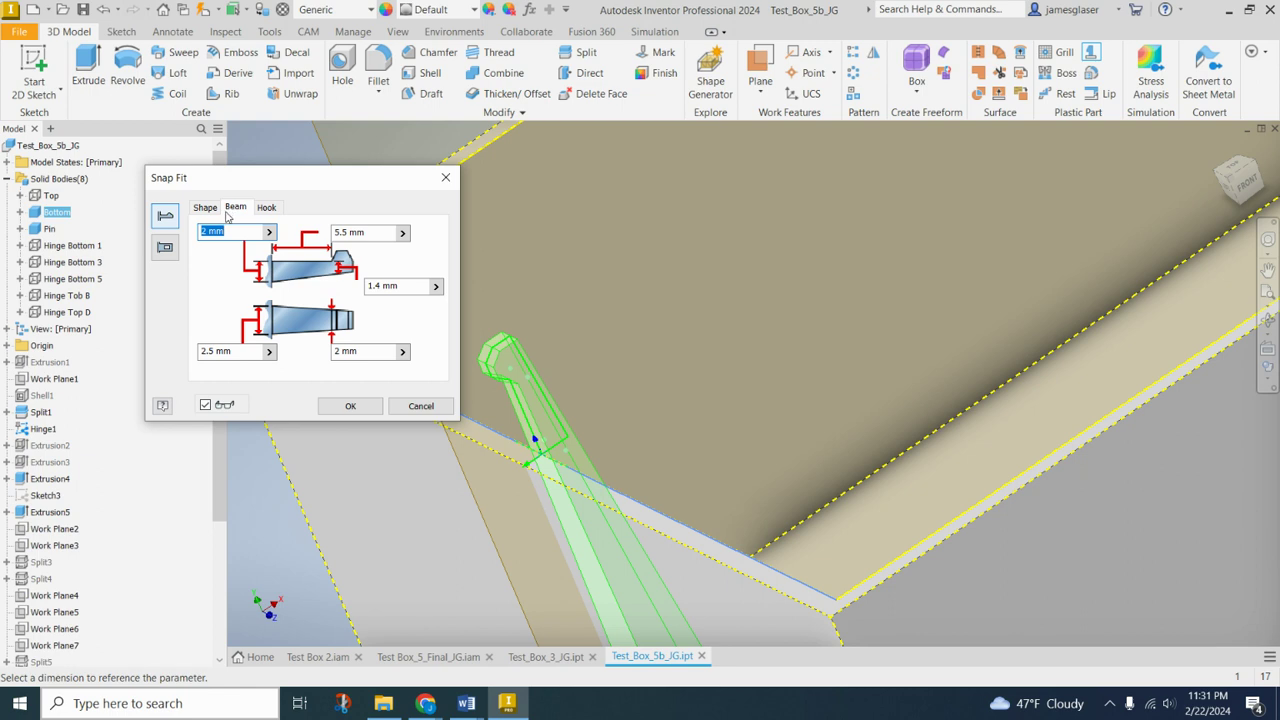
pyautogui.click(267, 210)
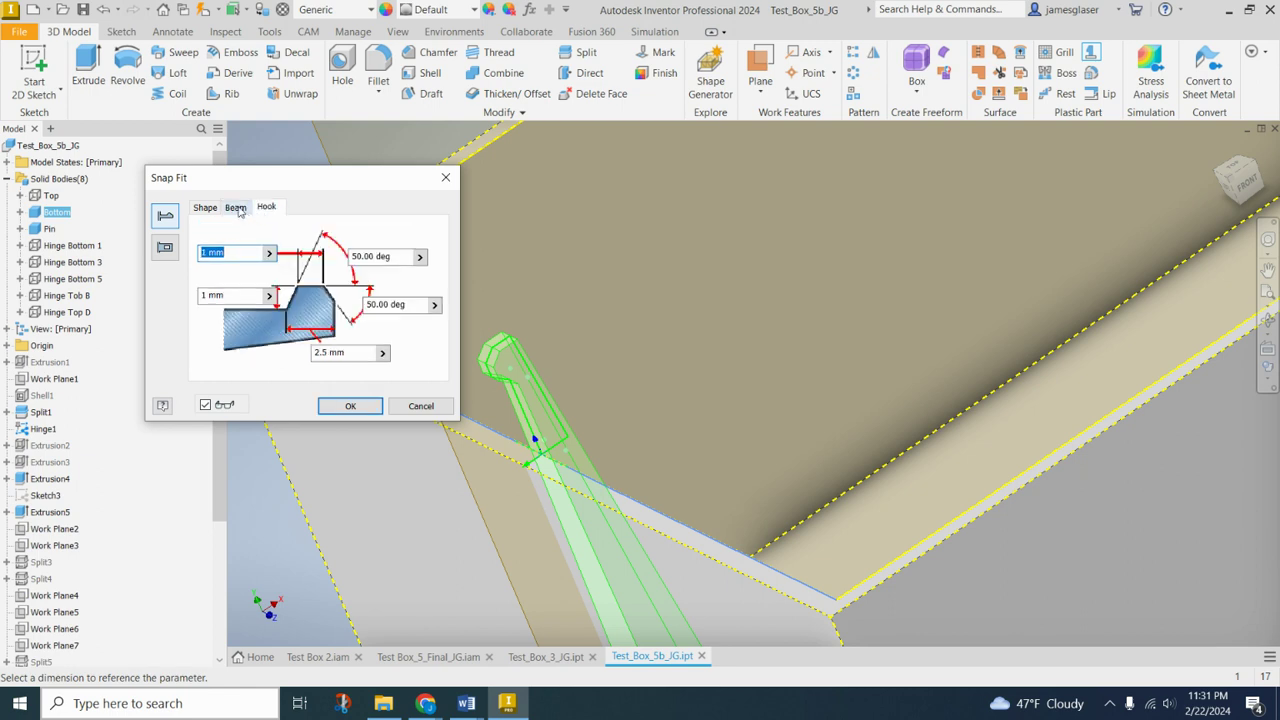
pyautogui.click(237, 208)
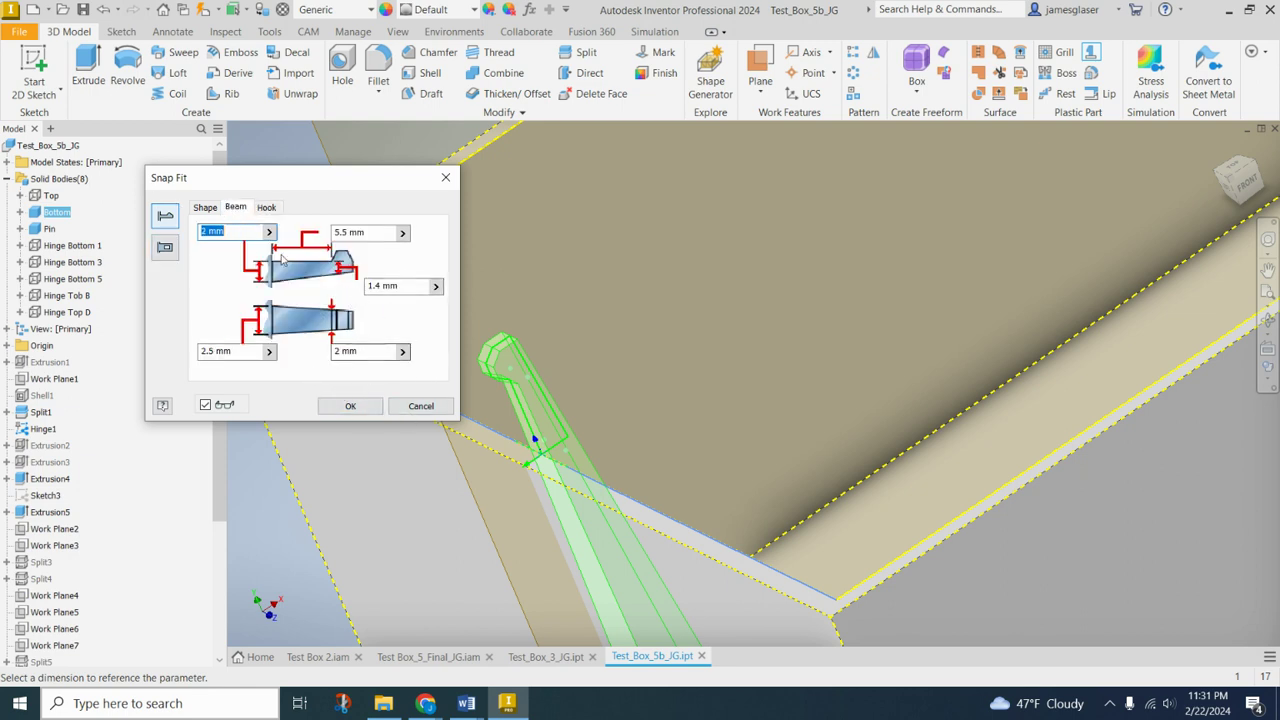
pyautogui.click(266, 207)
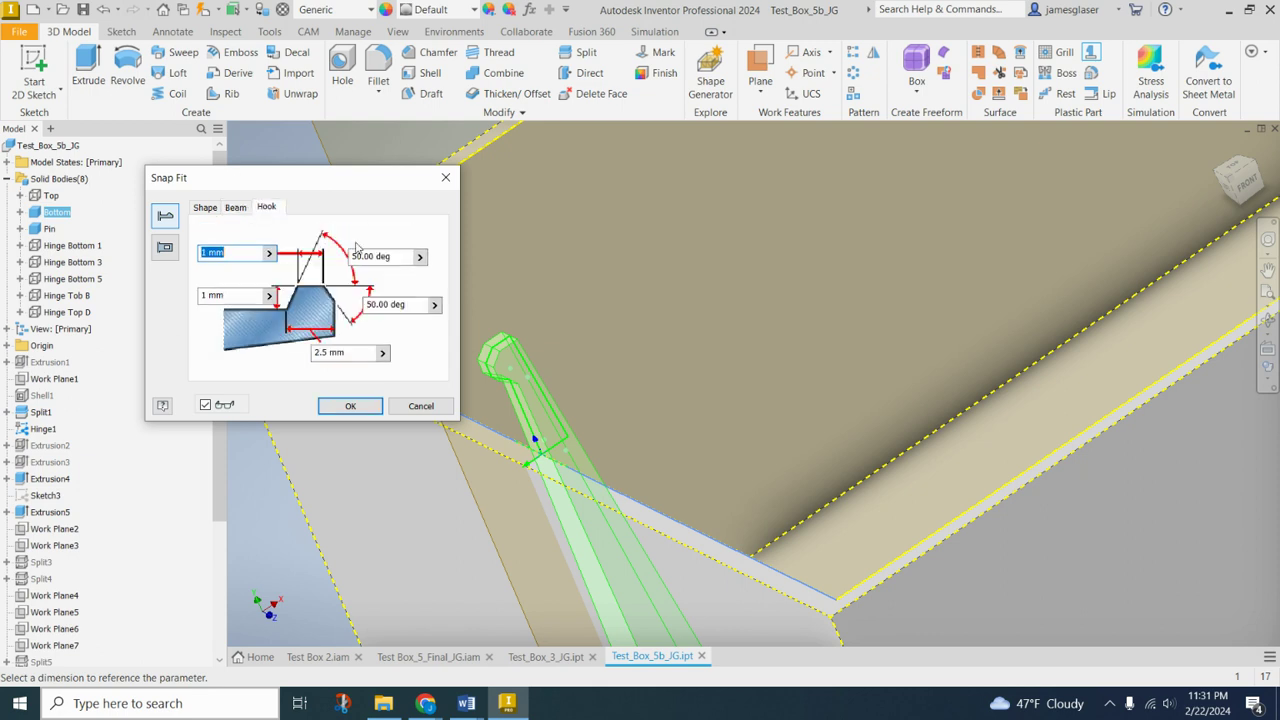
pyautogui.click(235, 208)
pyautogui.keyDown('shift'); pyautogui.moveTo(721, 336); pyautogui.dragTo(616, 491, button='middle'); pyautogui.keyUp('shift')
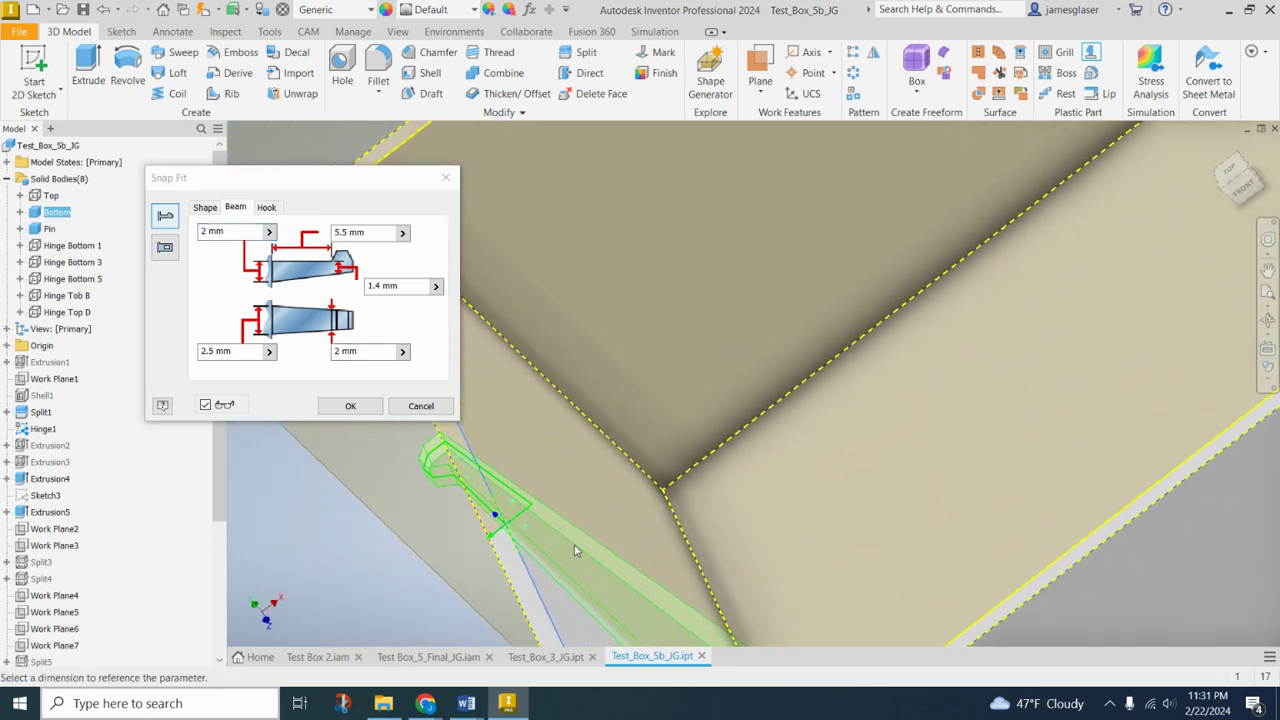
pyautogui.click(266, 208)
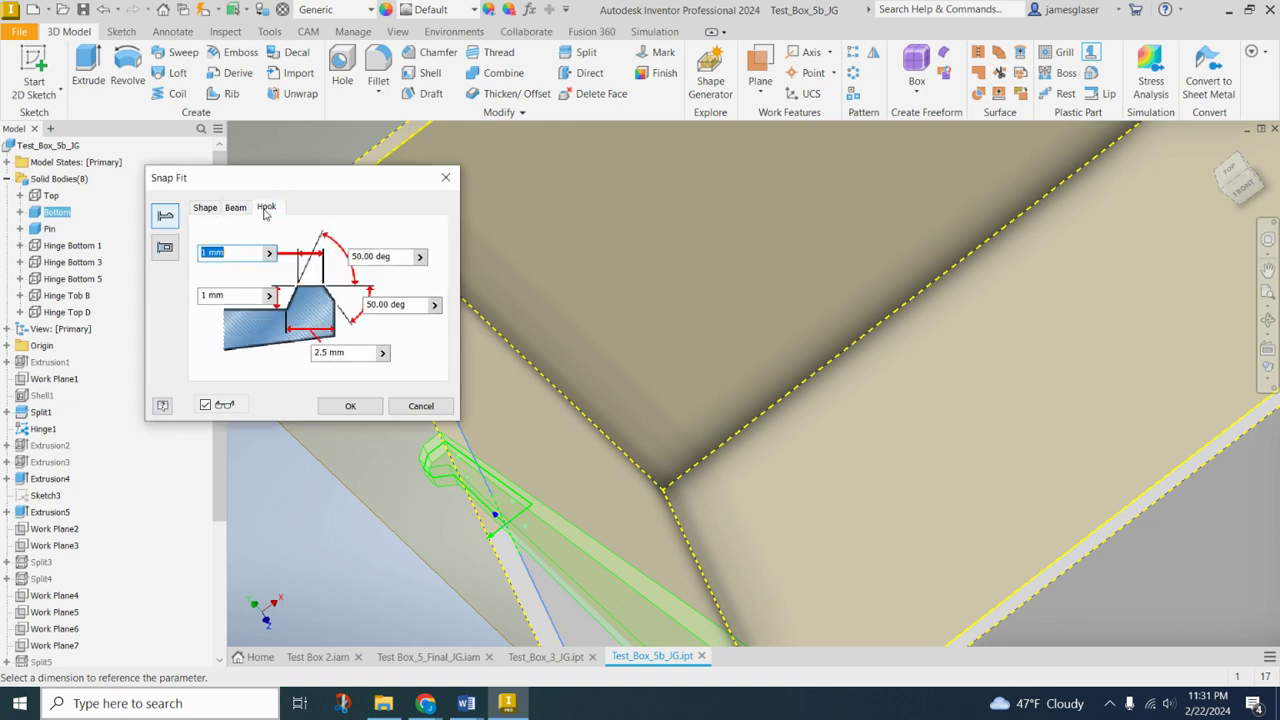
pyautogui.click(350, 406)
pyautogui.moveTo(621, 411)
pyautogui.keyDown('shift'); pyautogui.mouseDown(button='middle')
pyautogui.moveTo(611, 386)
pyautogui.moveTo(581, 378)
pyautogui.mouseUp(button='middle'); pyautogui.keyUp('shift')
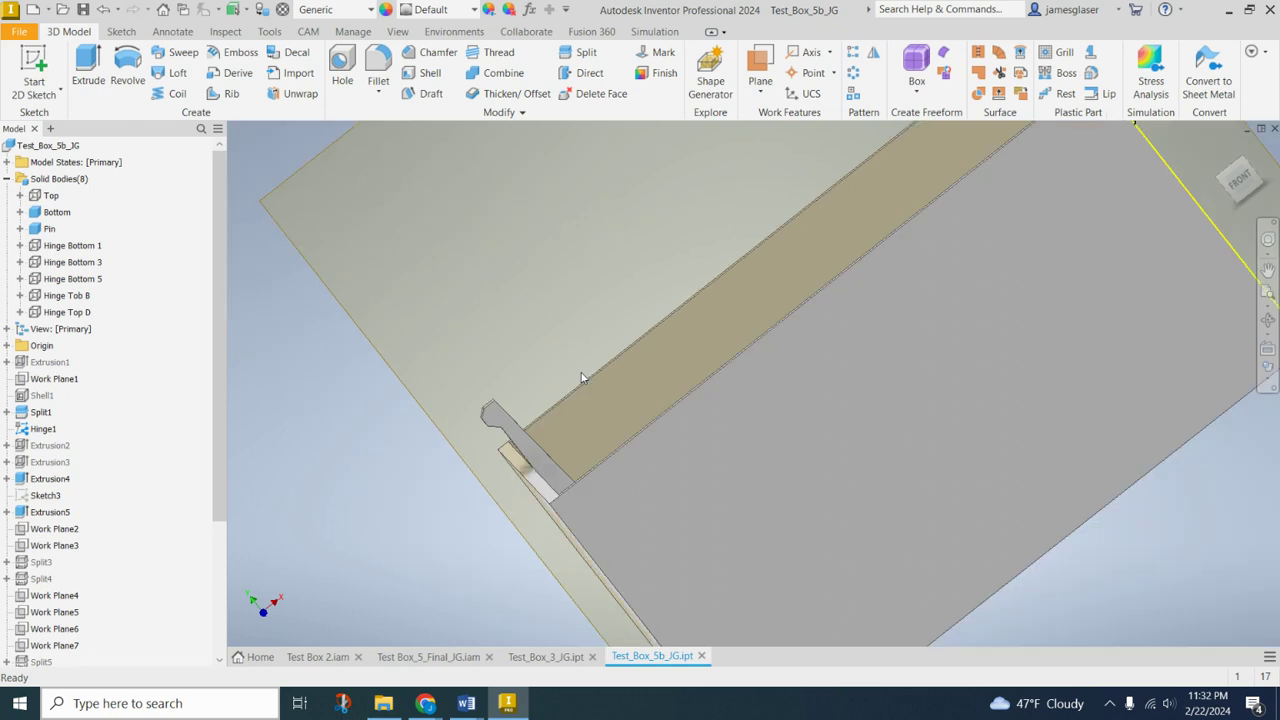
# Set the view to Front and make the Top body visible
pyautogui.click(1239, 180)
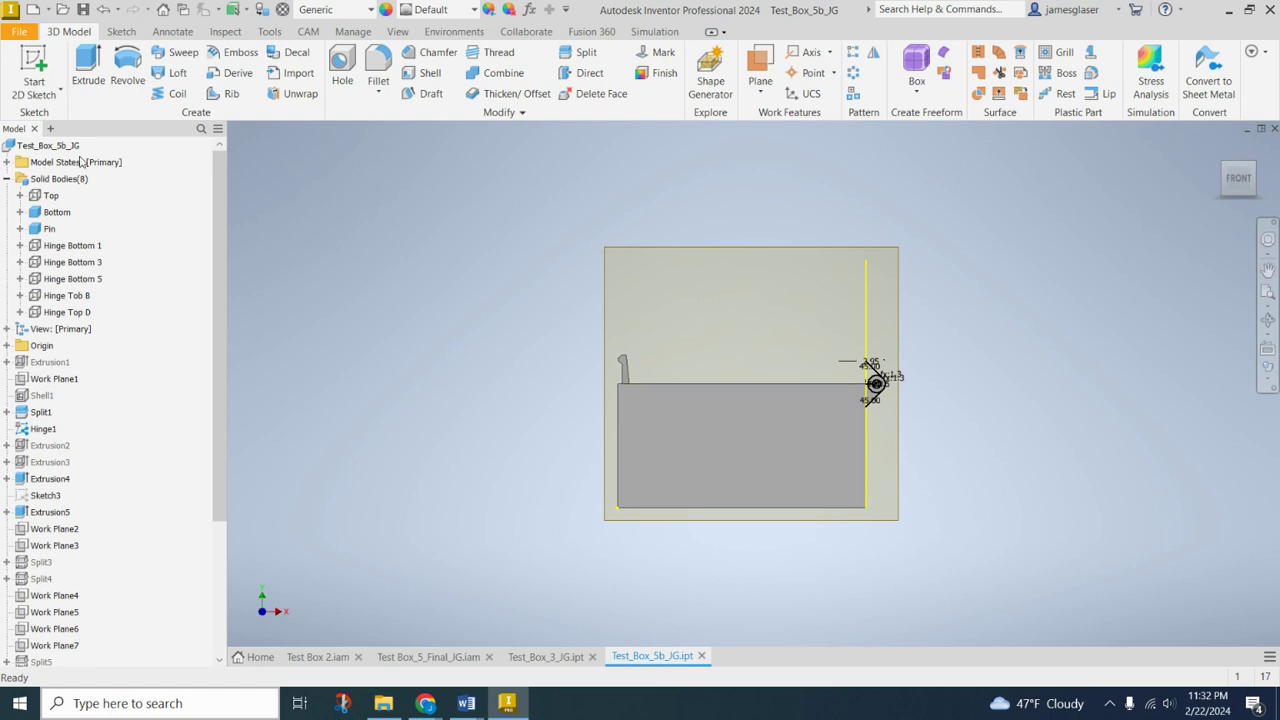
pyautogui.rightClick(48, 196)
pyautogui.click(74, 264)
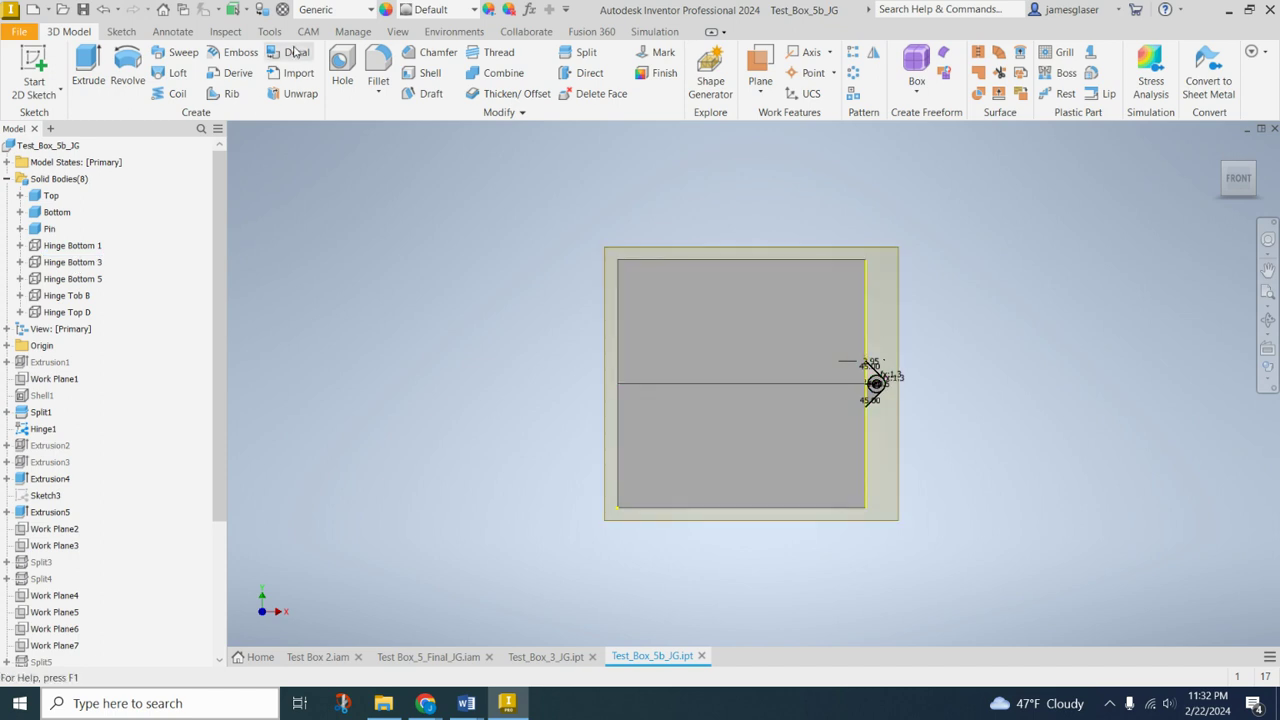
# Apply a half section view of the closed box through Work Plane8 to expose the hook inside the Top's wall
pyautogui.click(402, 35)
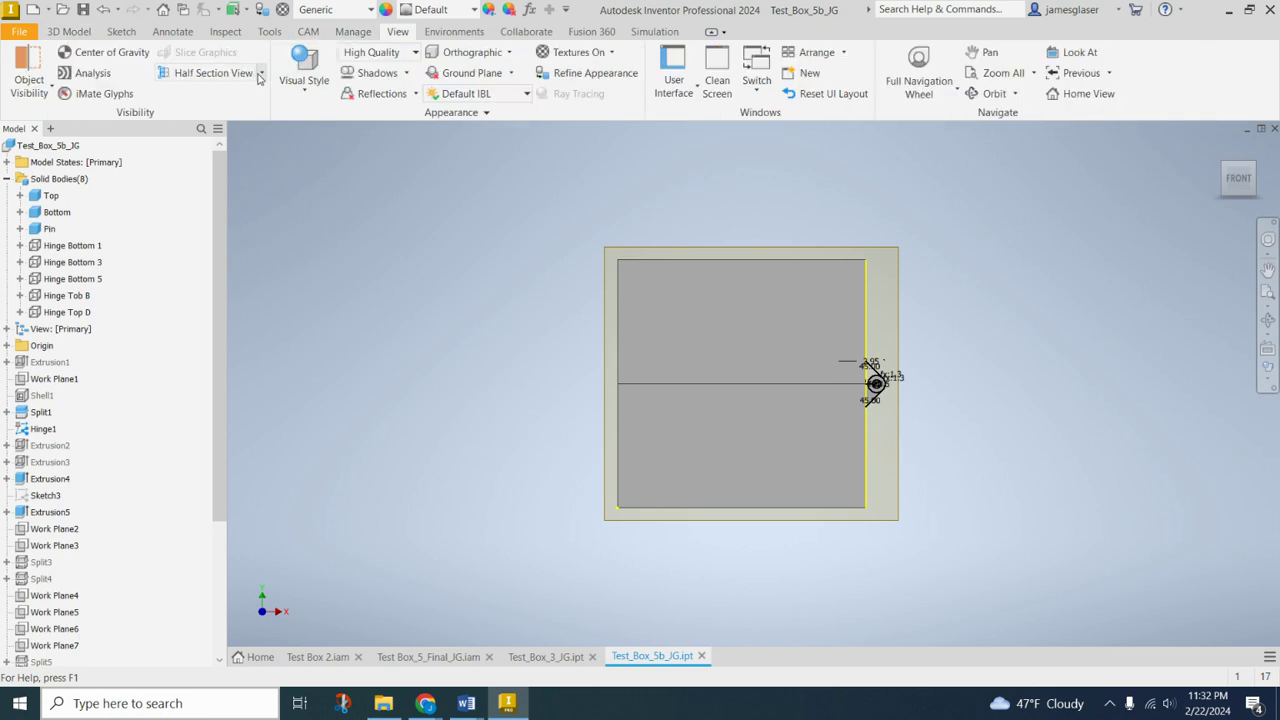
pyautogui.click(220, 76)
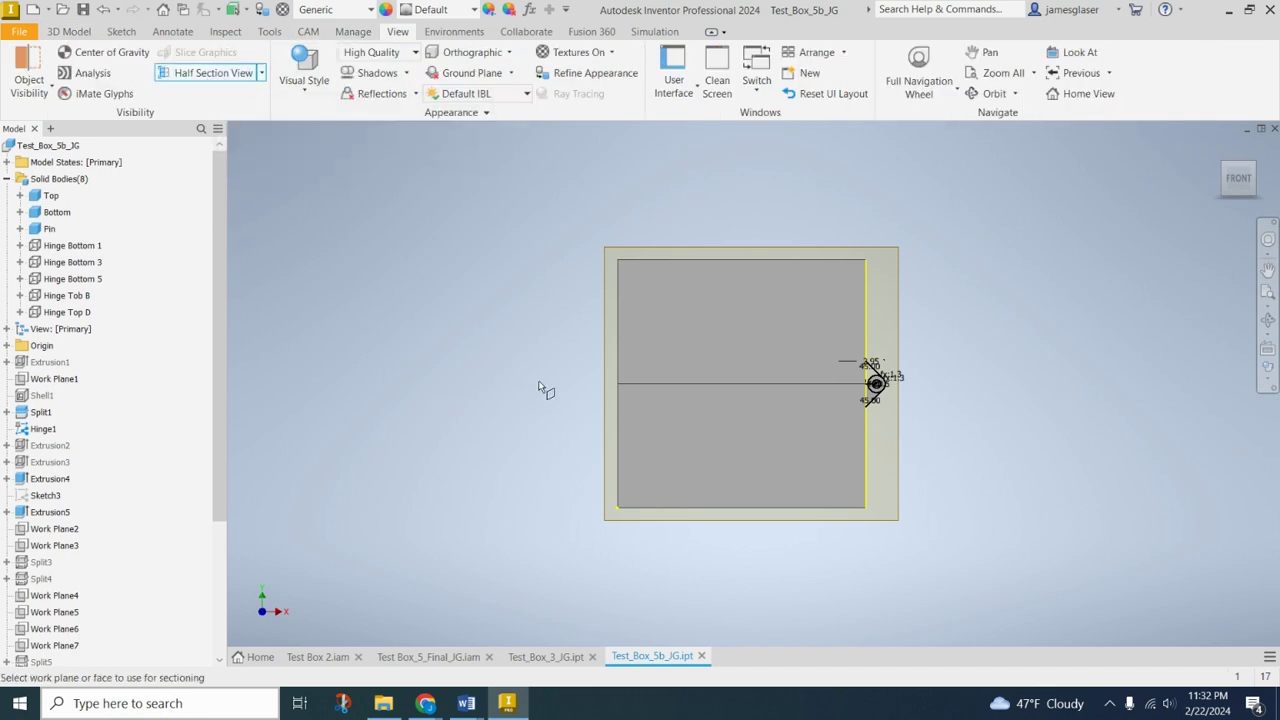
pyautogui.keyDown('shift'); pyautogui.moveTo(358, 230); pyautogui.dragTo(502, 223, button='middle'); pyautogui.keyUp('shift')
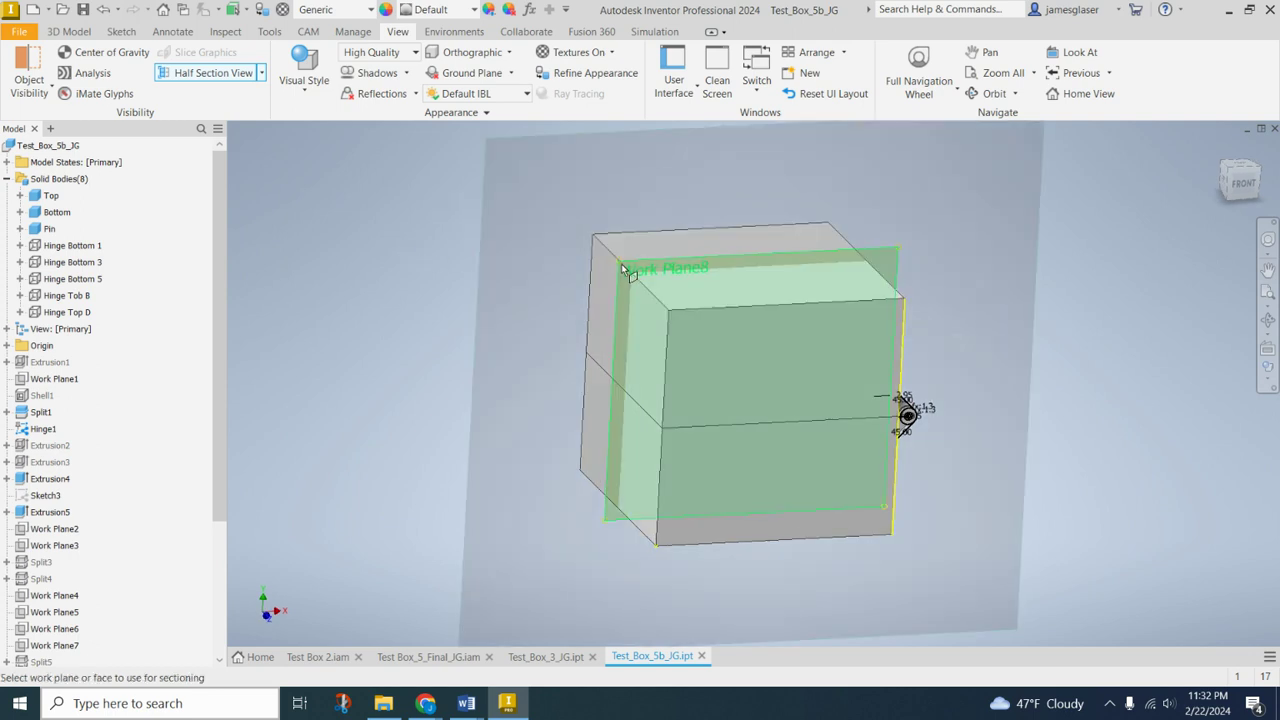
pyautogui.click(621, 269)
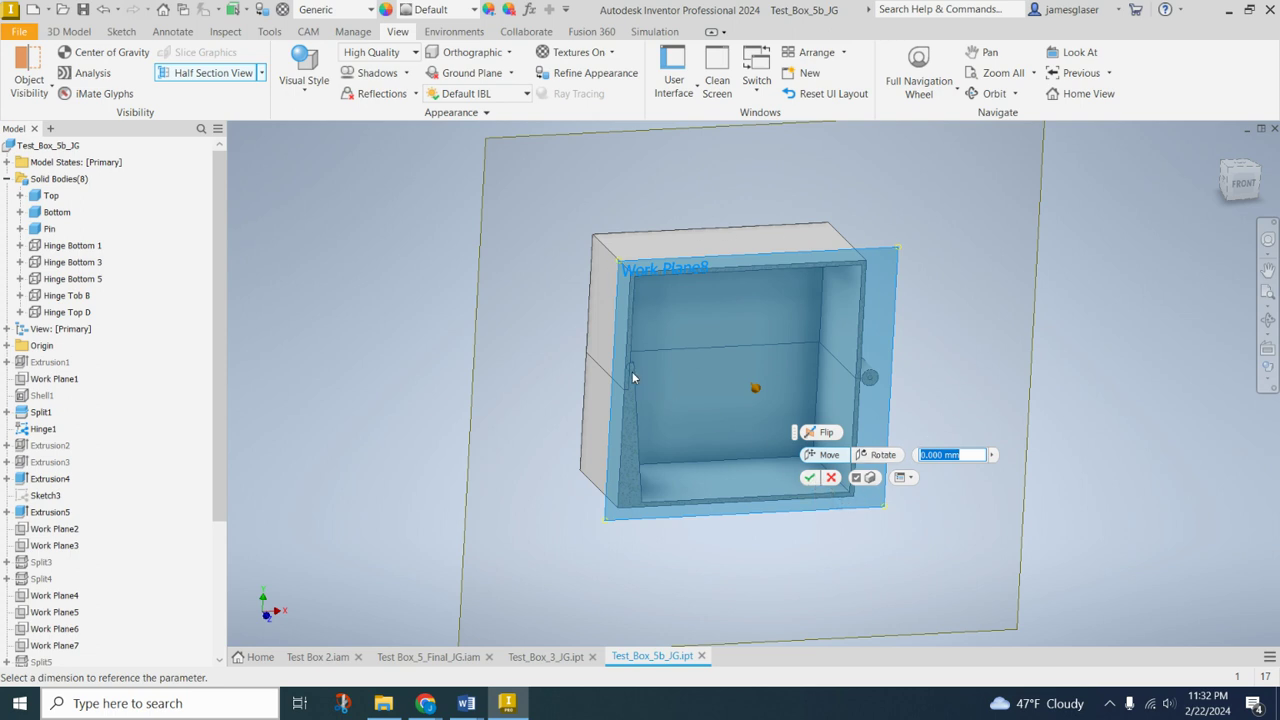
pyautogui.scroll(5, 629, 370)
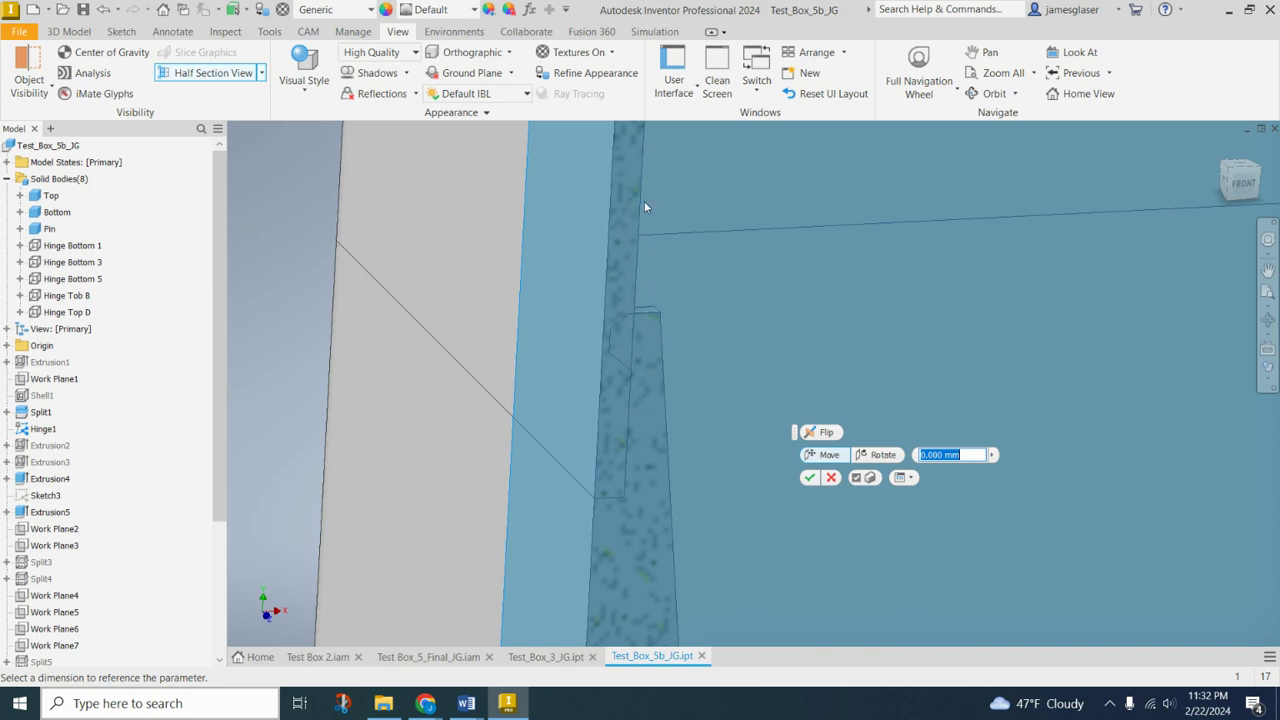
pyautogui.click(809, 478)
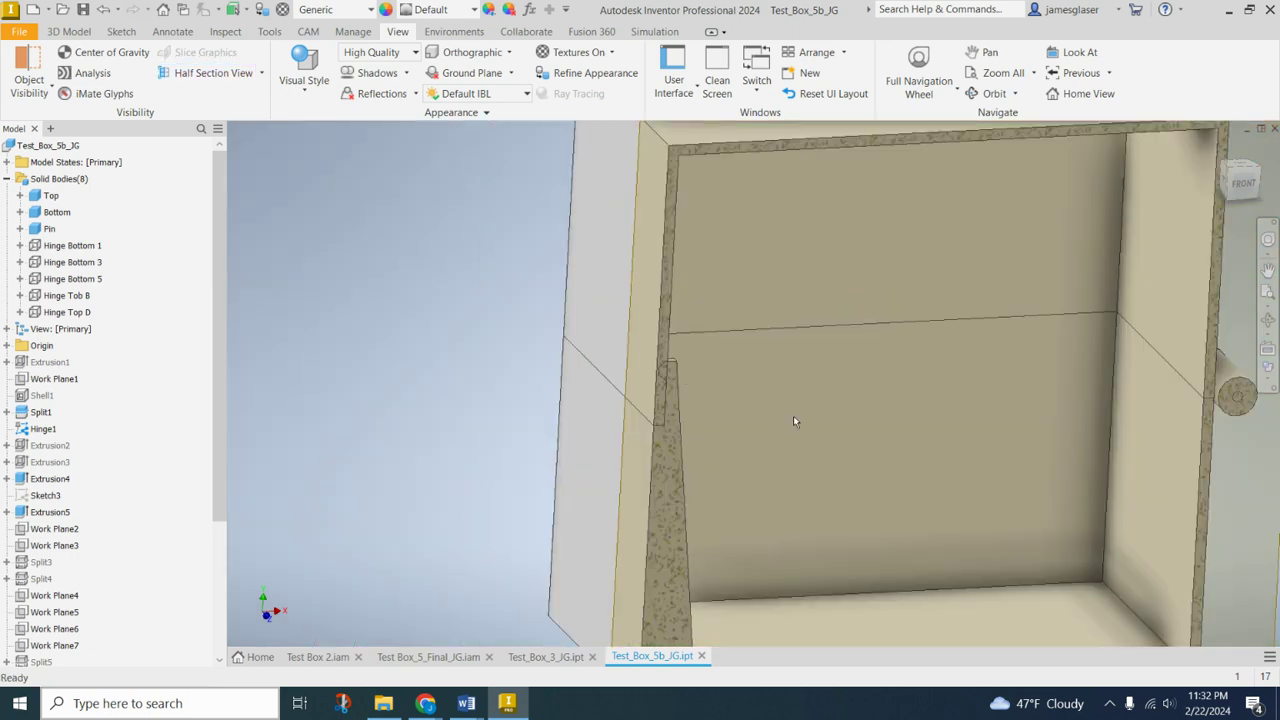
pyautogui.keyDown('shift'); pyautogui.moveTo(793, 418); pyautogui.dragTo(748, 402, button='middle'); pyautogui.keyUp('shift')
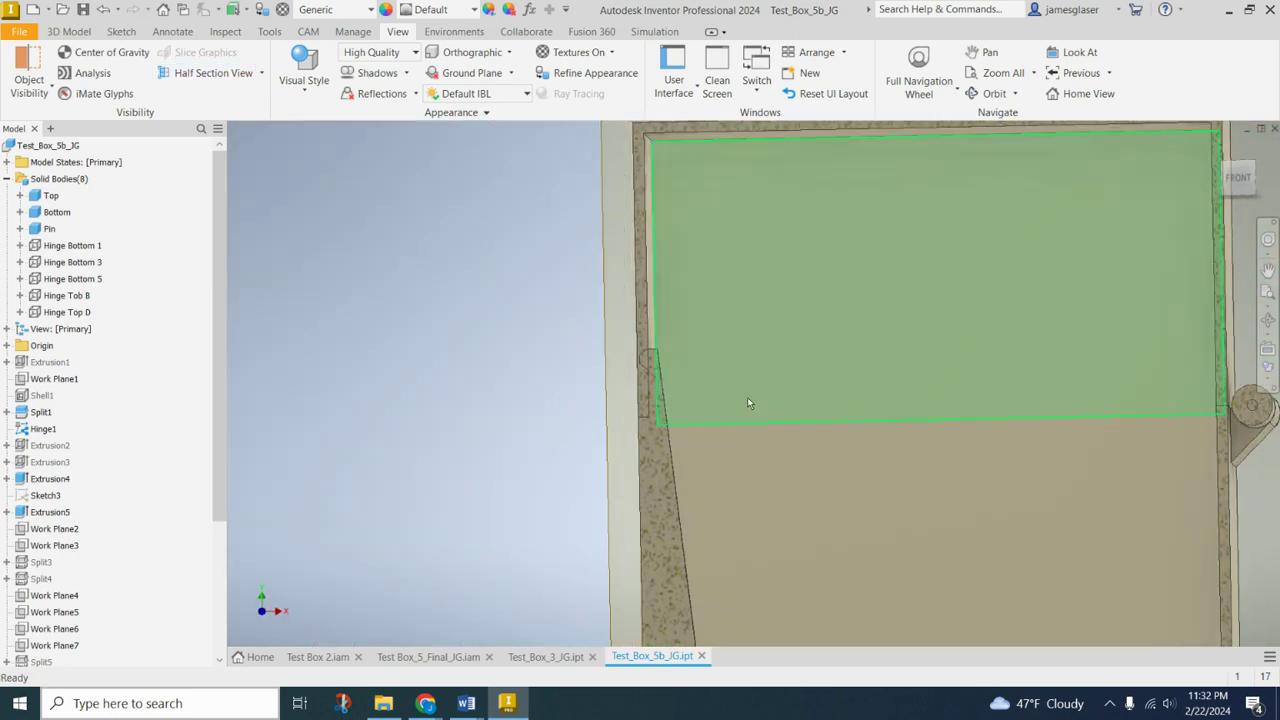
pyautogui.scroll(-6, 645, 375)
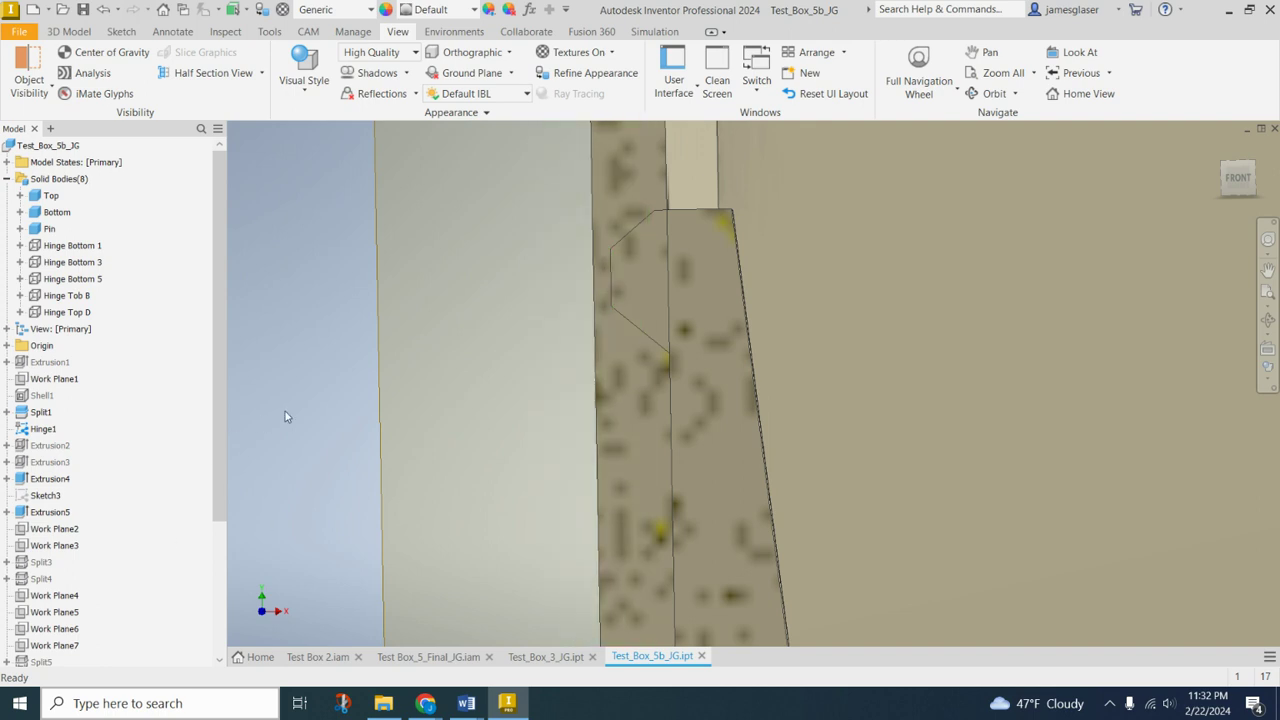
# Edit the Snap Fit1 feature and set its hook height to 0.7 mm
pyautogui.moveTo(216, 388); pyautogui.dragTo(176, 608)
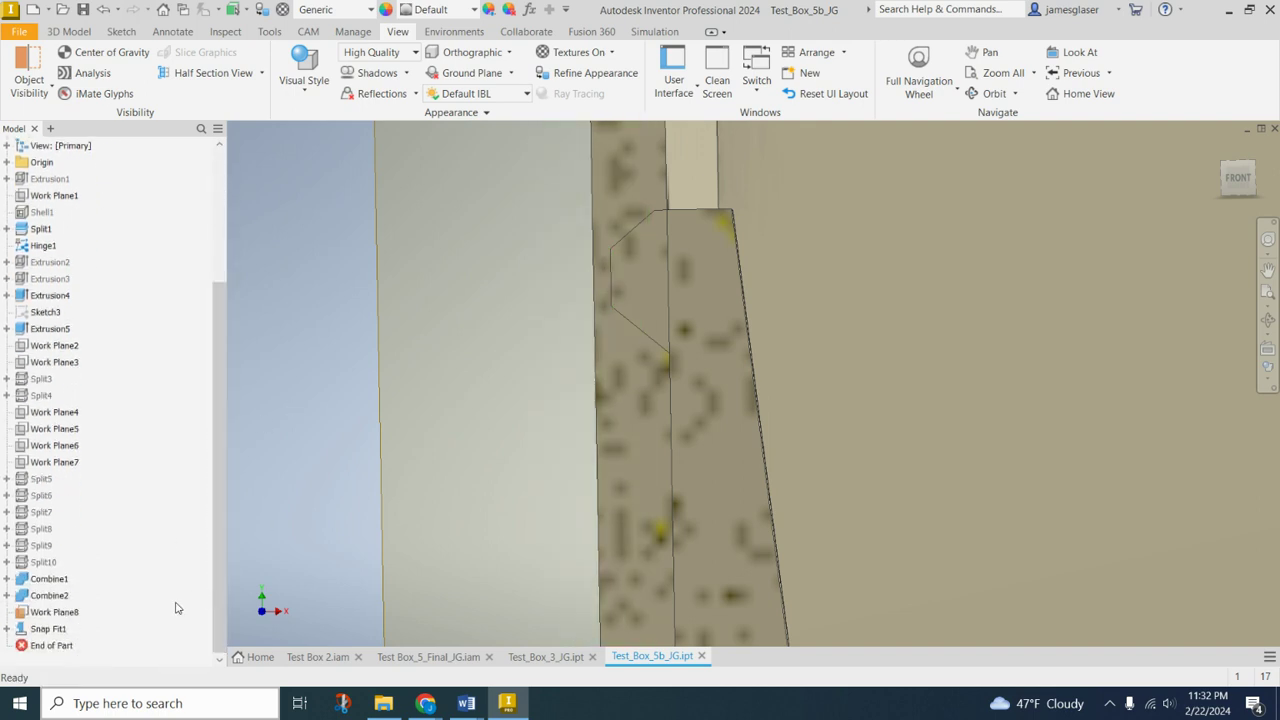
pyautogui.rightClick(49, 634)
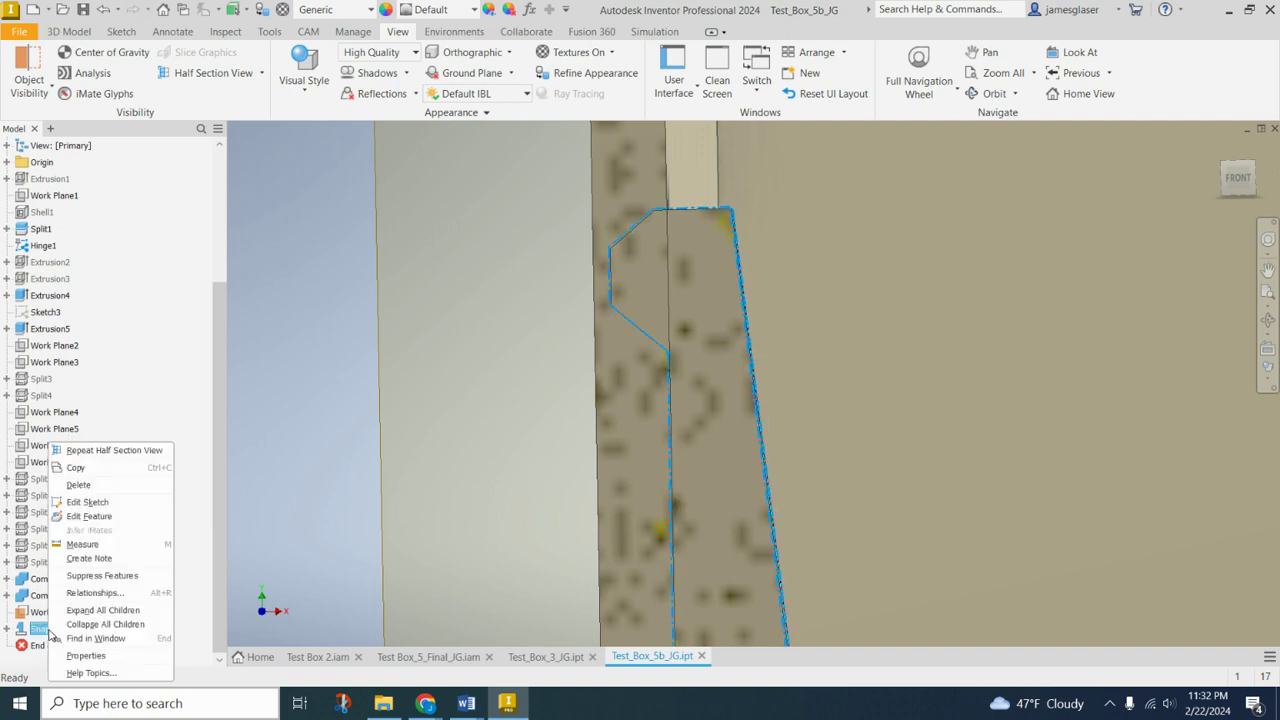
pyautogui.click(89, 516)
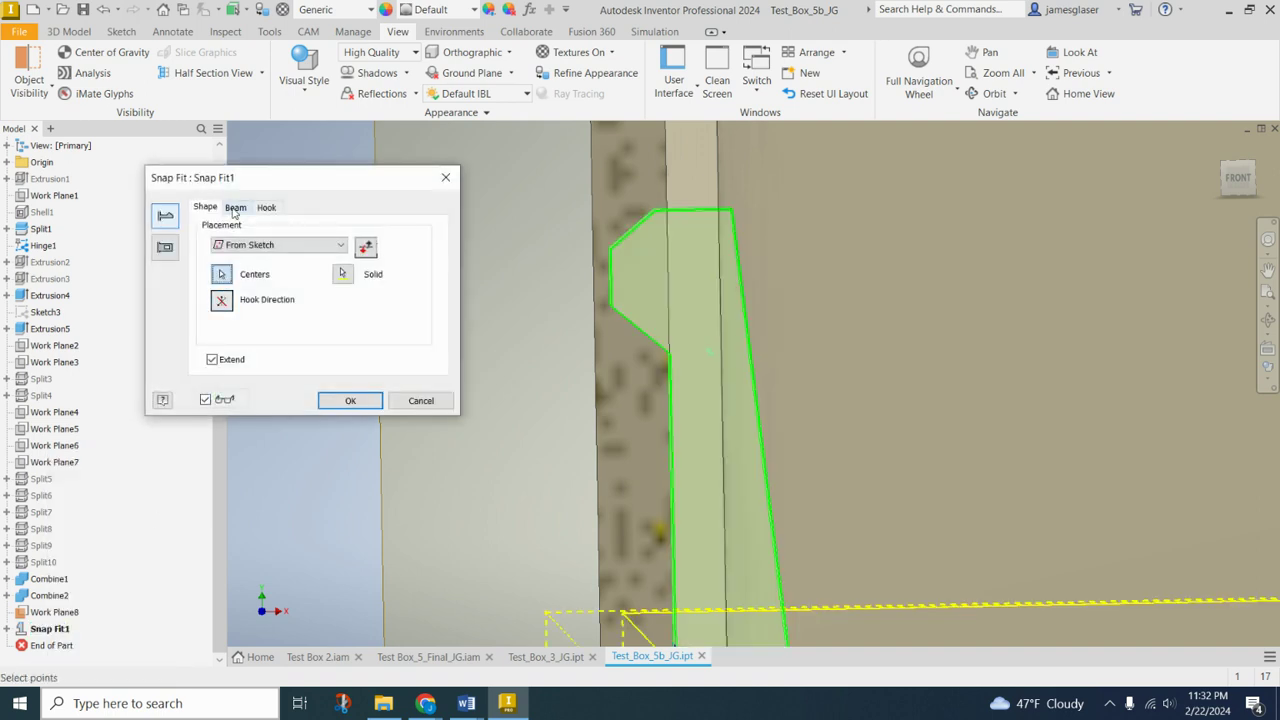
pyautogui.click(266, 207)
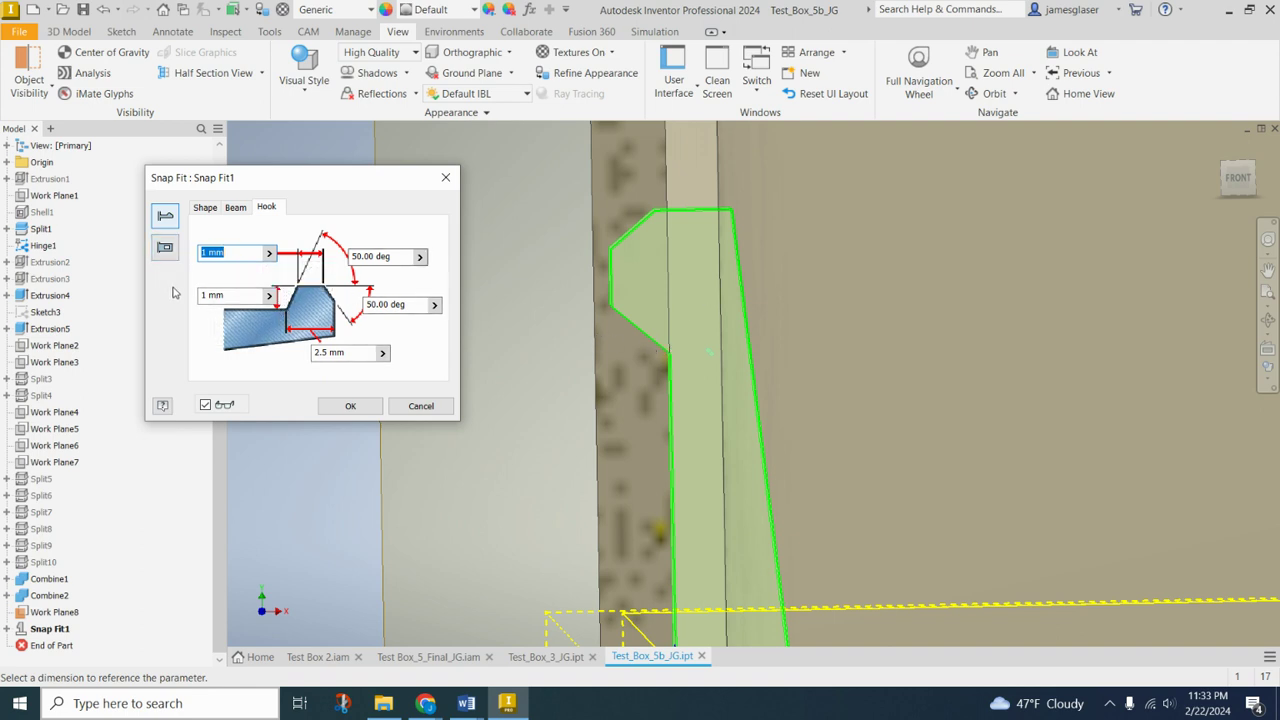
pyautogui.click(205, 295)
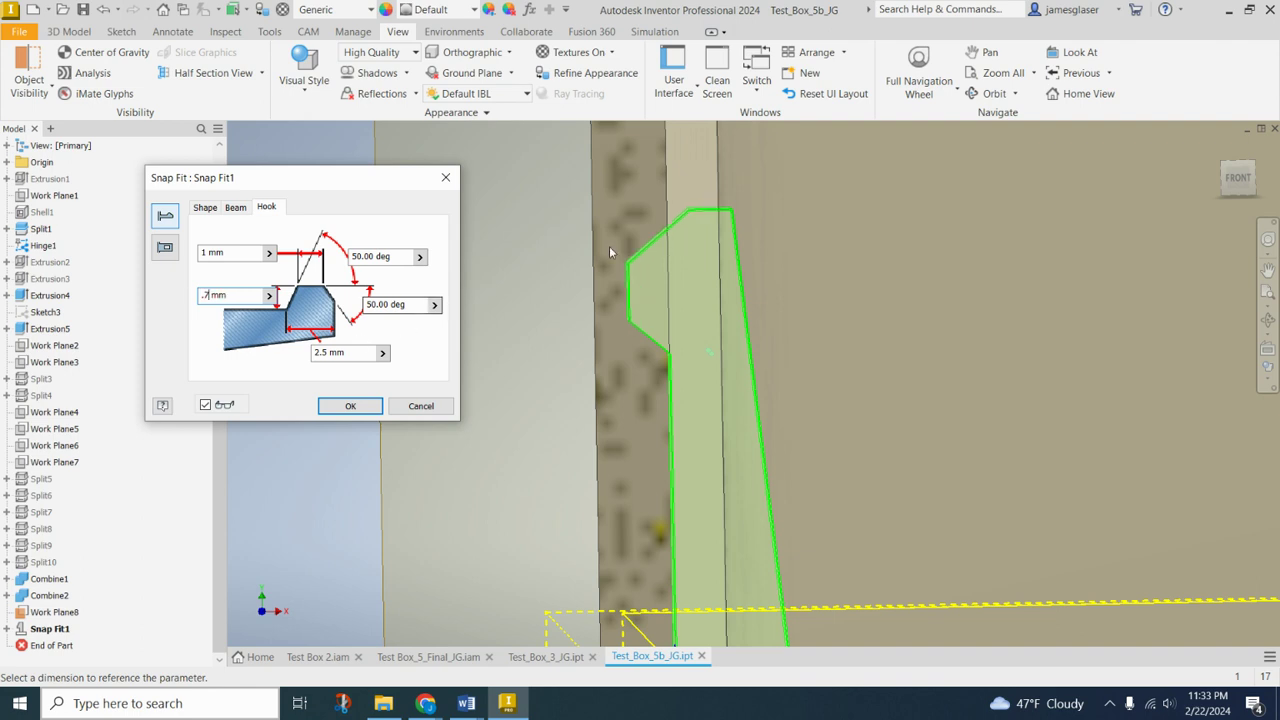
pyautogui.click(351, 407)
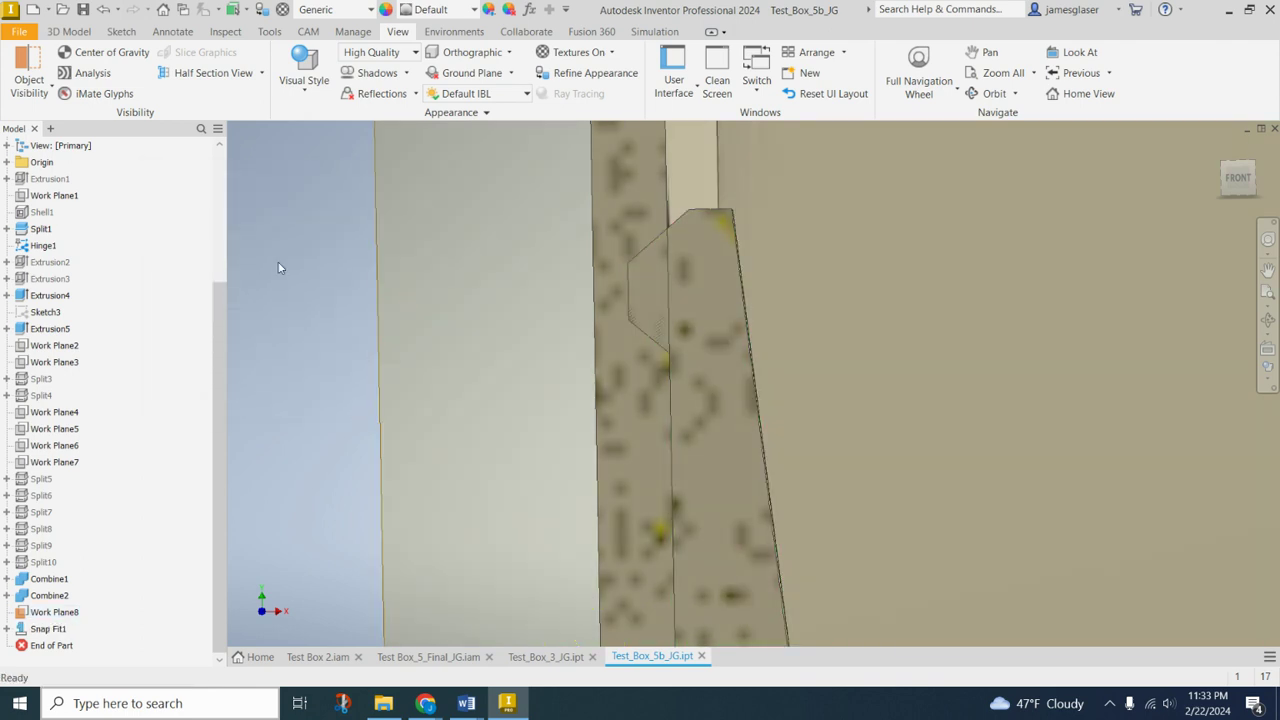
# Start a new 2D sketch on Work Plane8, the section plane running through the snap-fit hook
pyautogui.scroll(2, 280, 267)
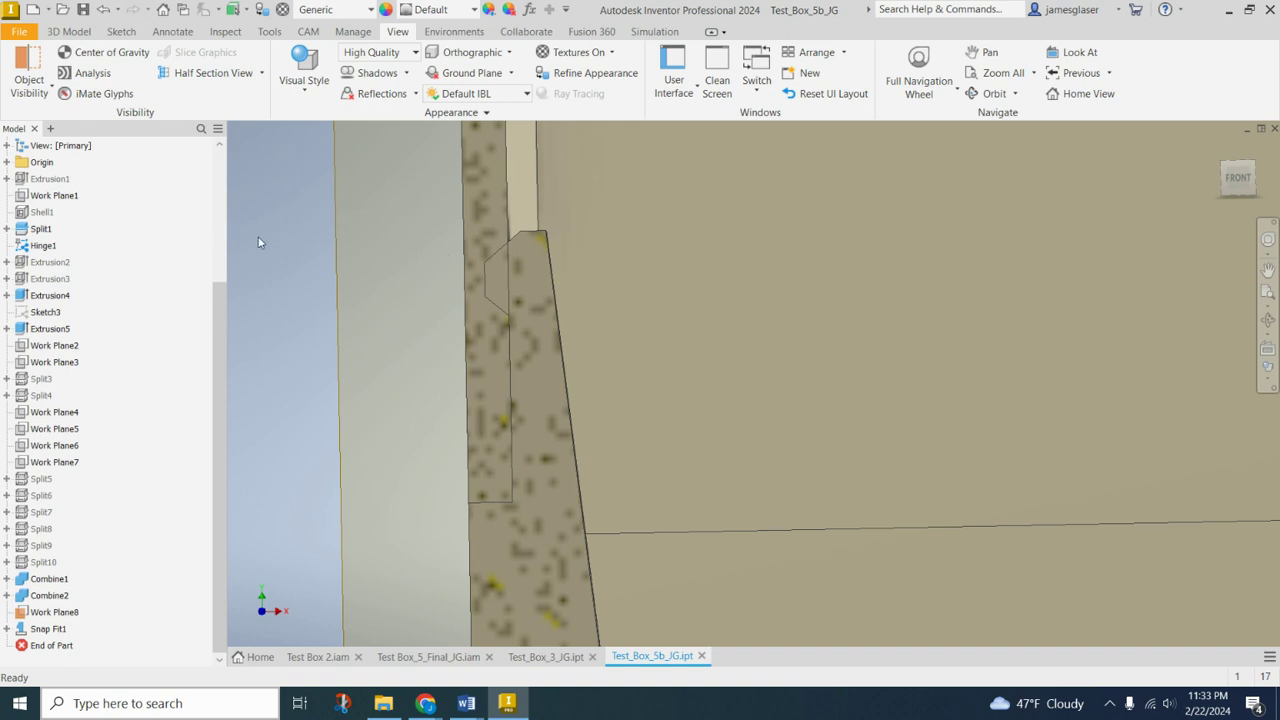
pyautogui.keyDown('shift'); pyautogui.moveTo(332, 240); pyautogui.dragTo(328, 250, button='middle'); pyautogui.keyUp('shift')
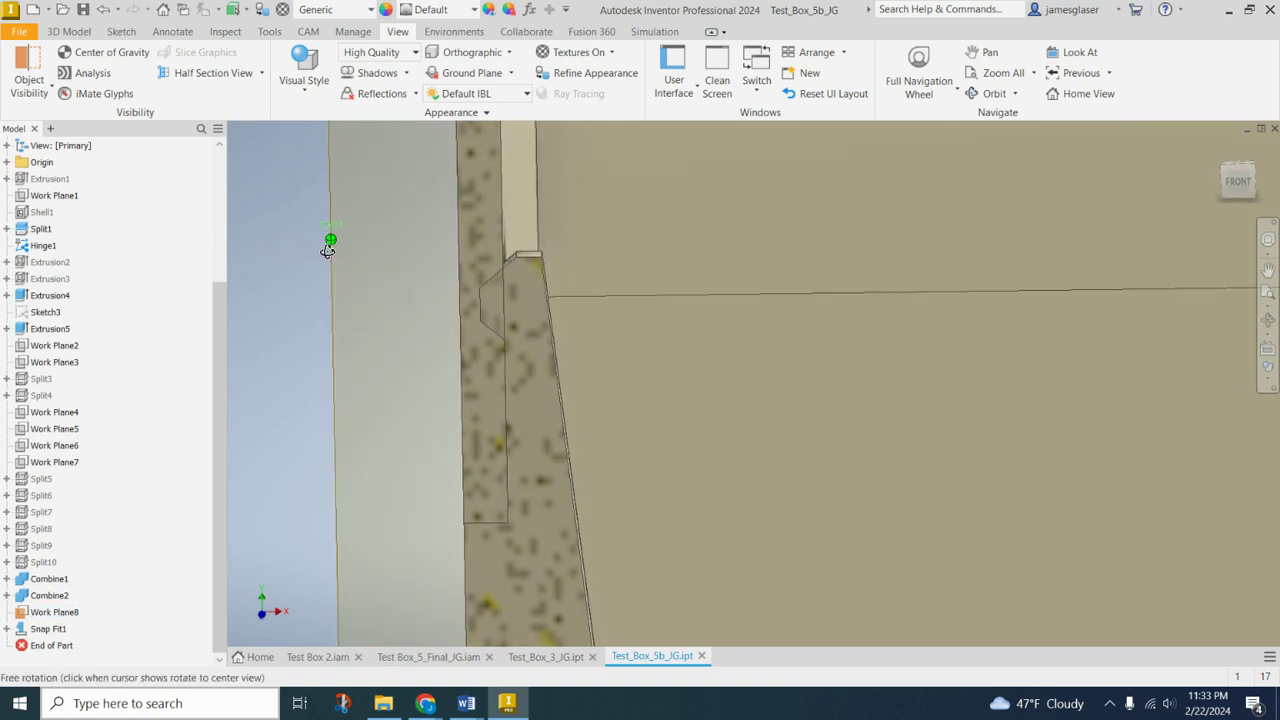
pyautogui.click(119, 32)
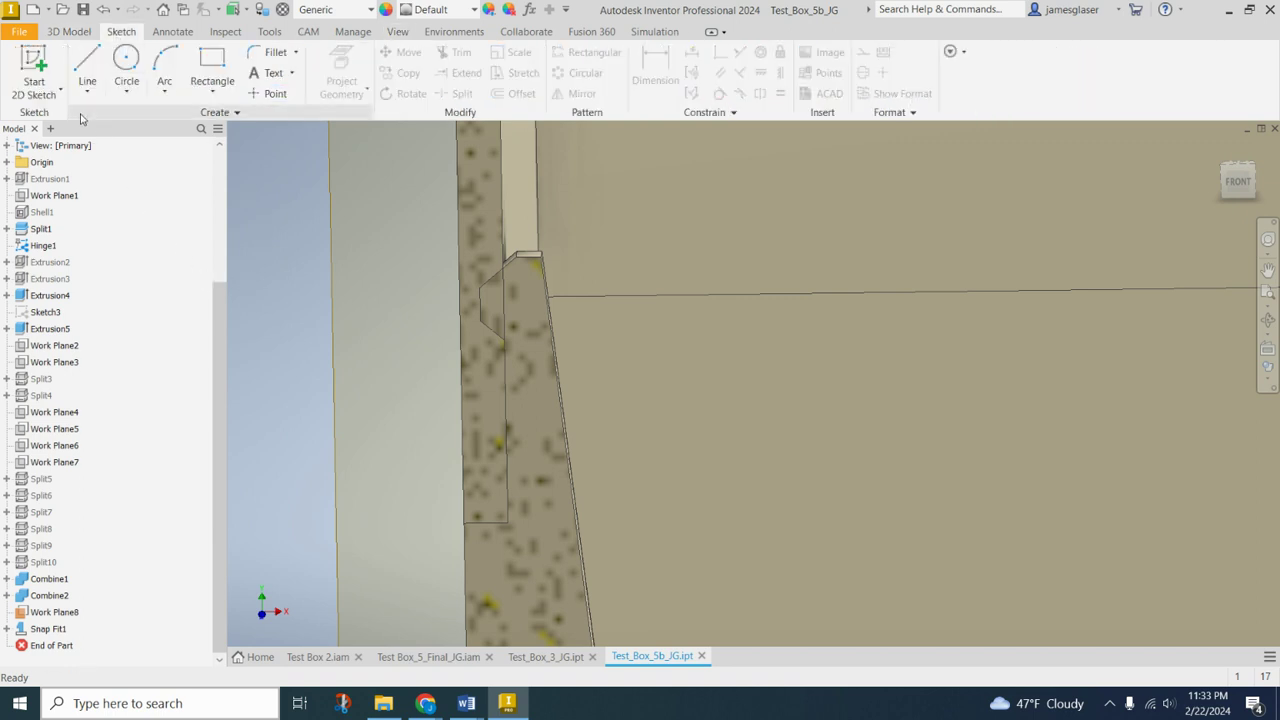
pyautogui.click(38, 62)
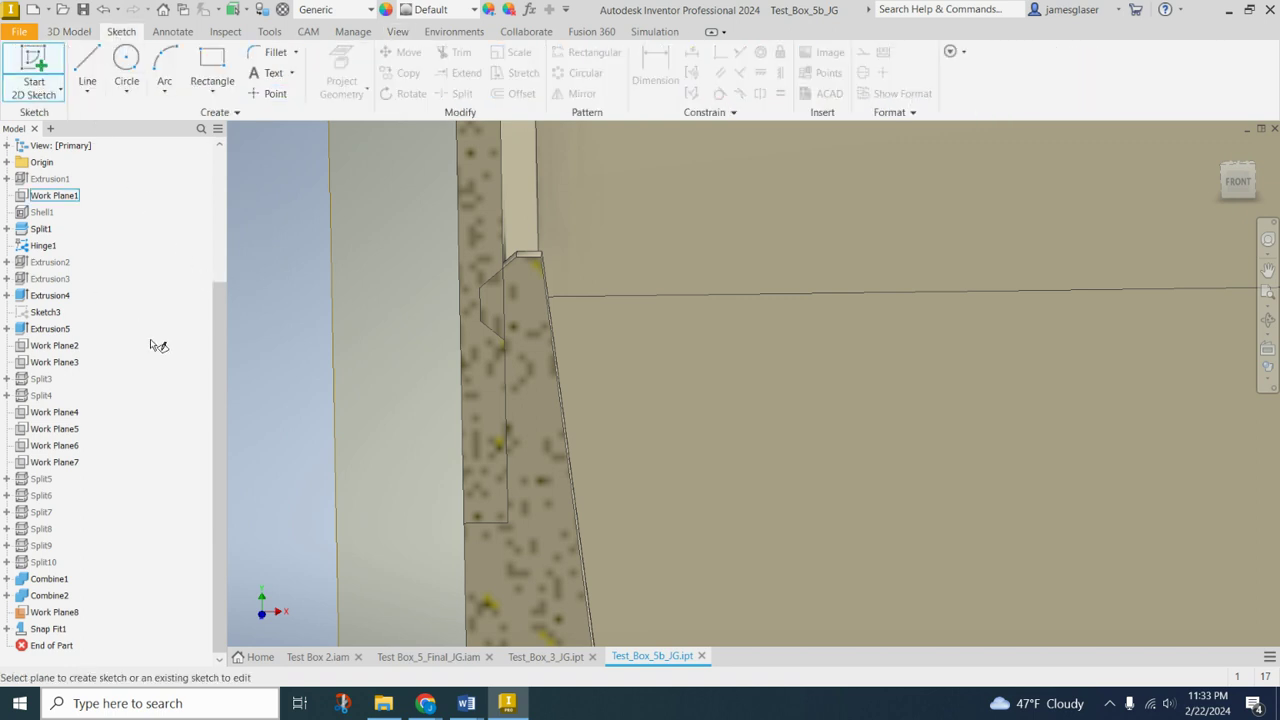
pyautogui.click(333, 325)
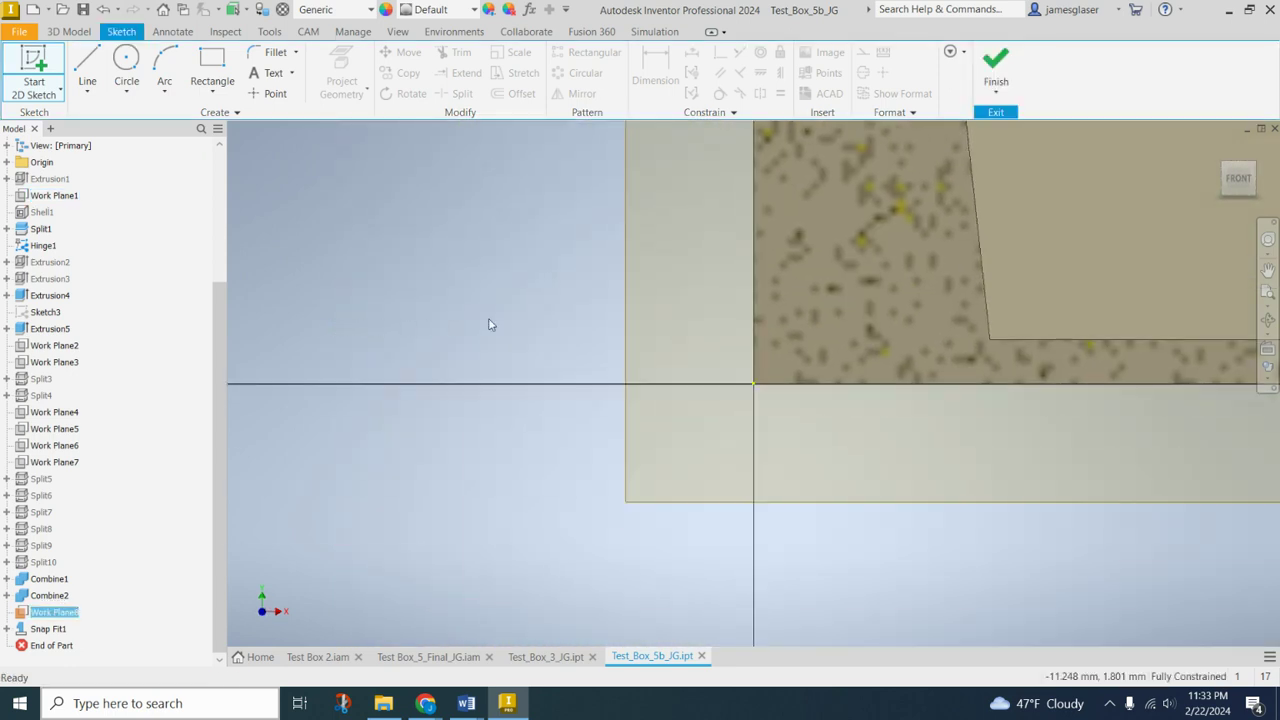
pyautogui.scroll(-5, 504, 320)
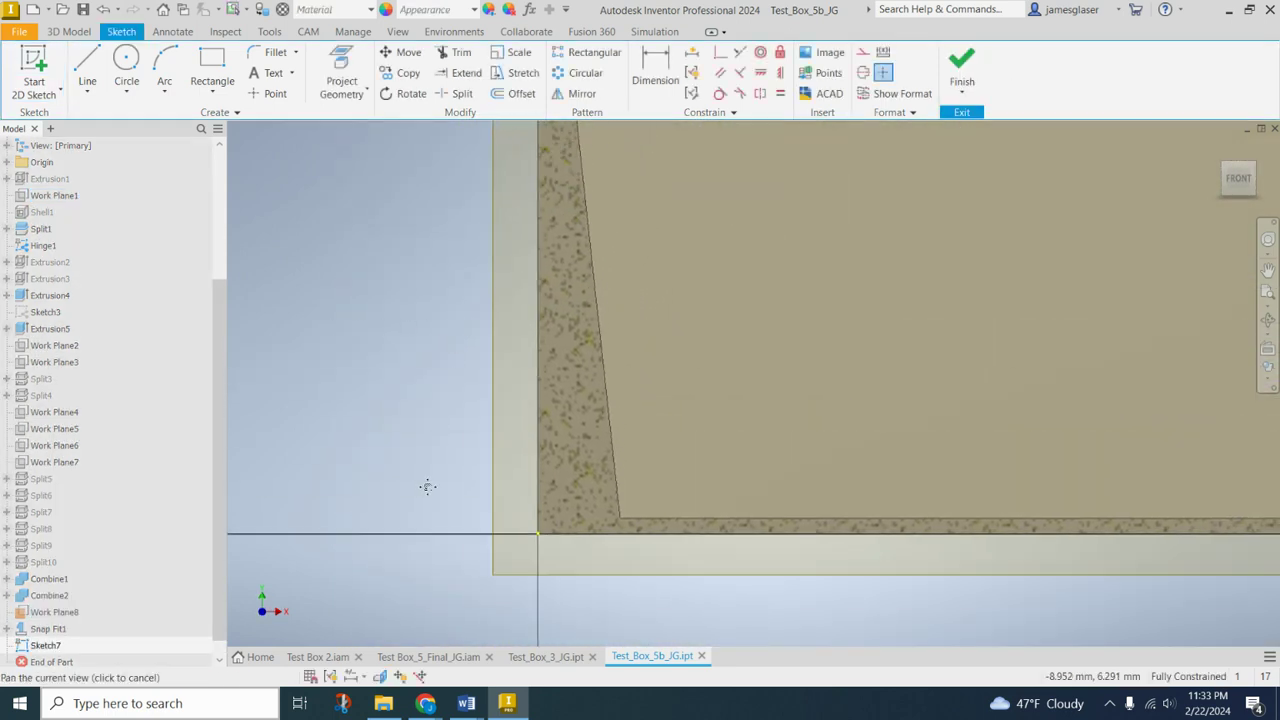
pyautogui.moveTo(403, 286); pyautogui.dragTo(386, 534, button='middle')
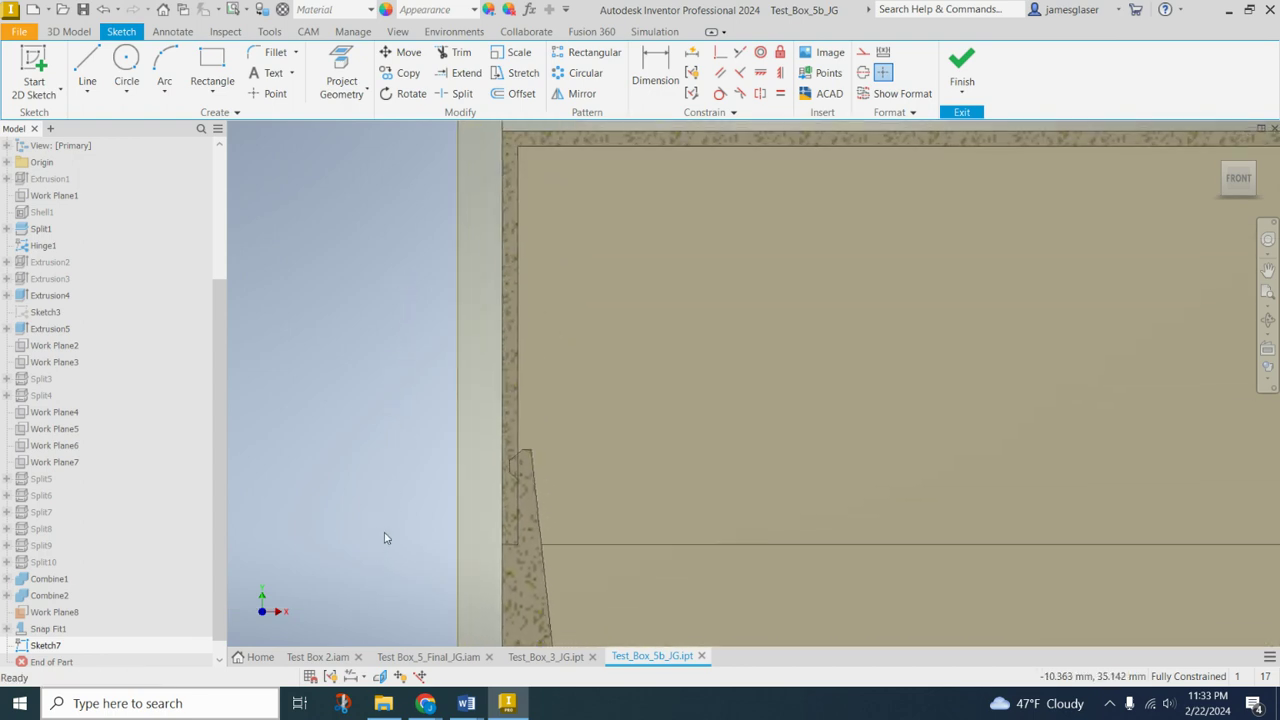
# Project the hook's upper slanted, vertical and lower slanted edges and the Top wall's inner edge into the sketch
pyautogui.scroll(4, 520, 470)
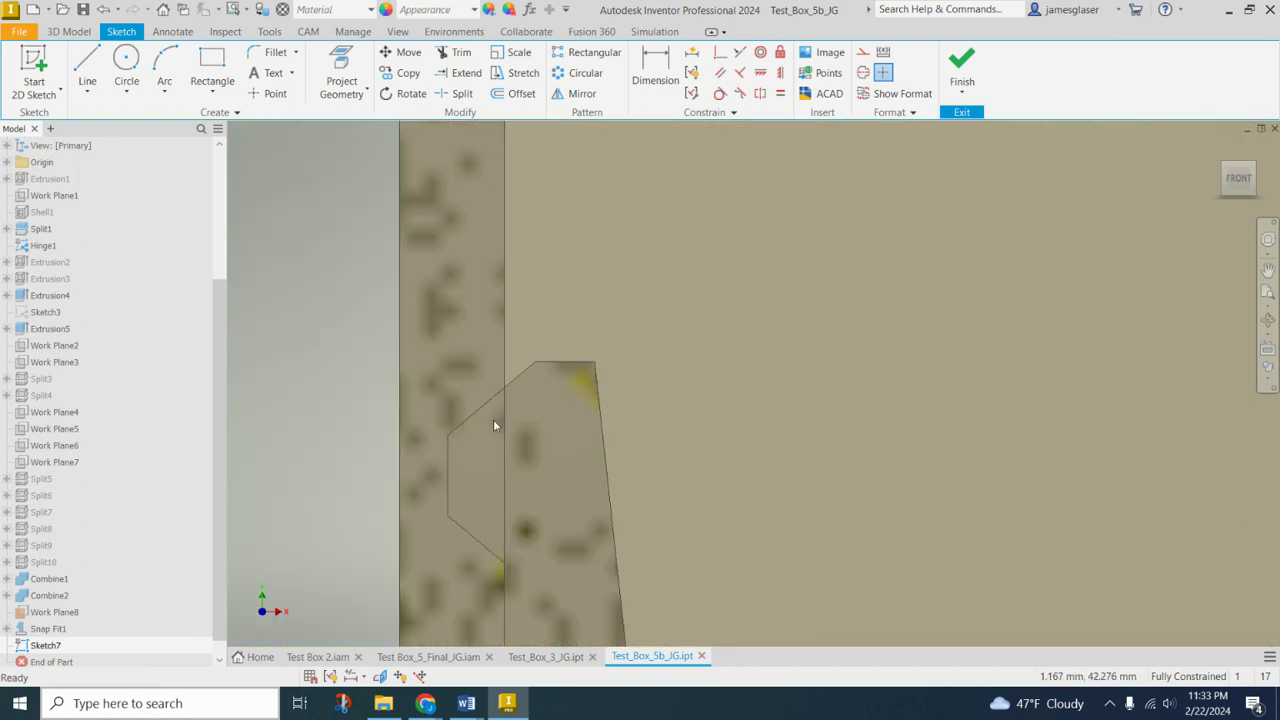
pyautogui.scroll(-2, 505, 425)
pyautogui.moveTo(521, 438); pyautogui.dragTo(582, 326, button='middle')
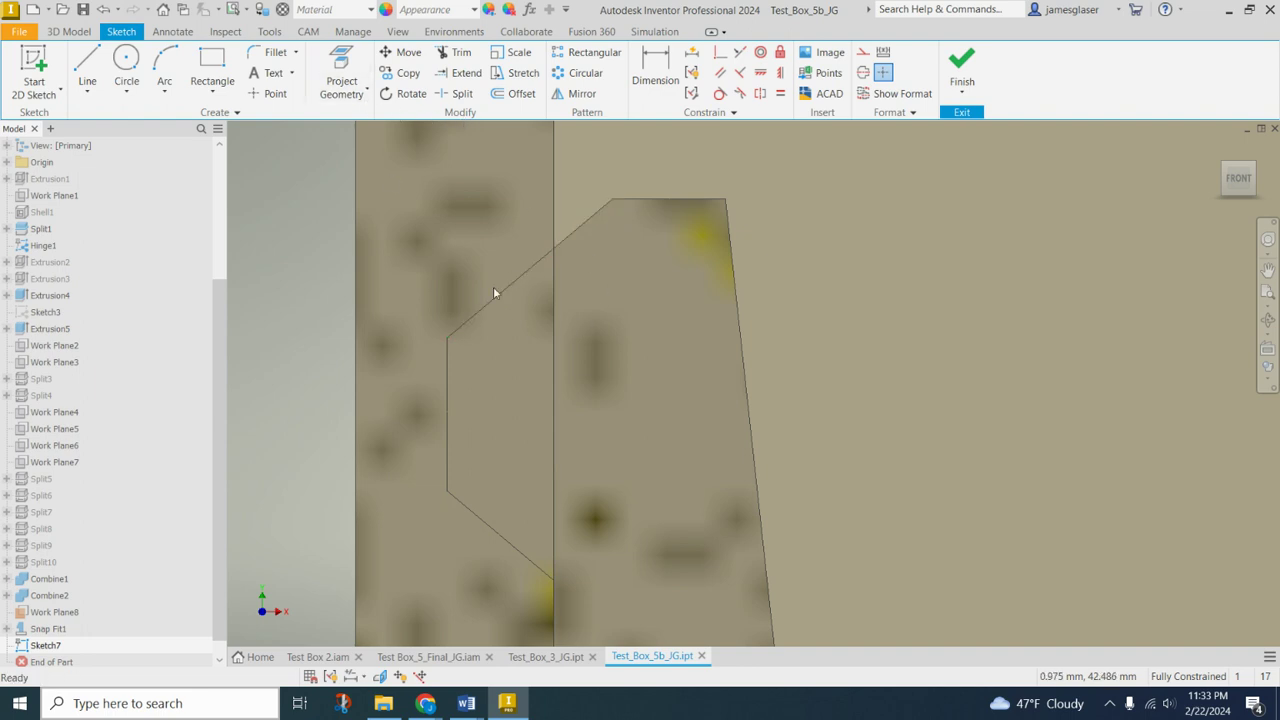
pyautogui.click(352, 97)
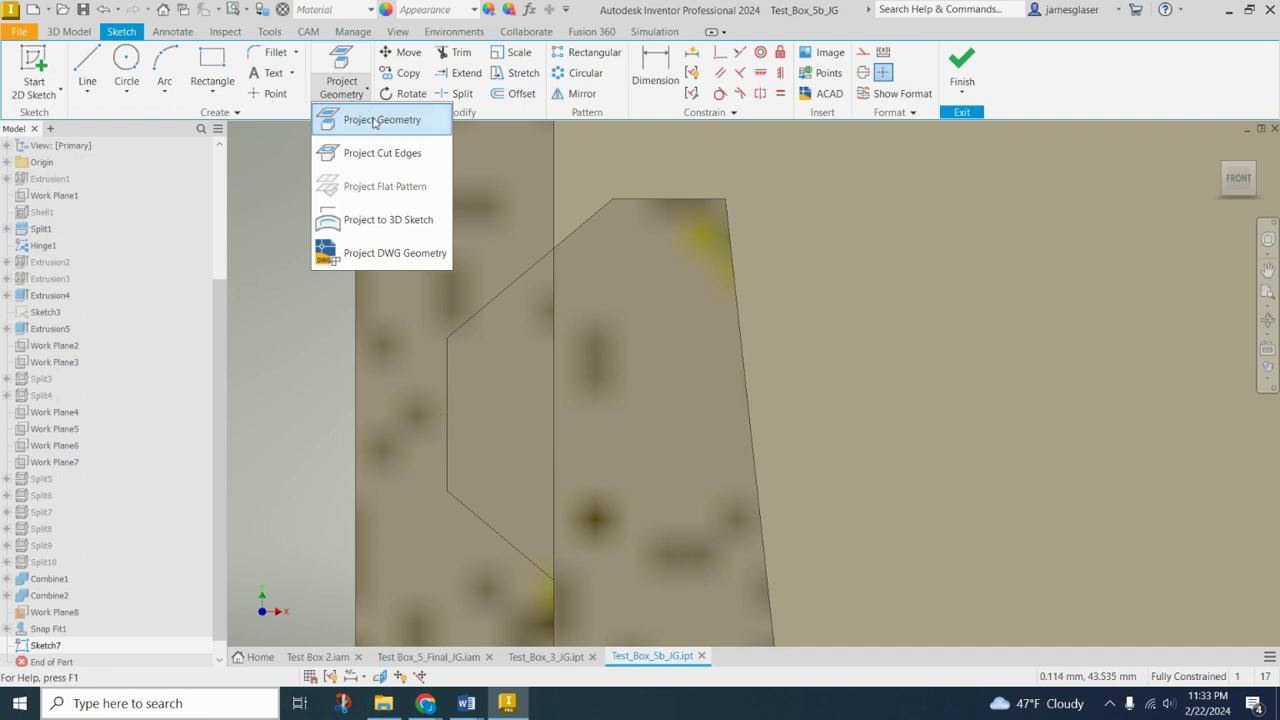
pyautogui.click(375, 122)
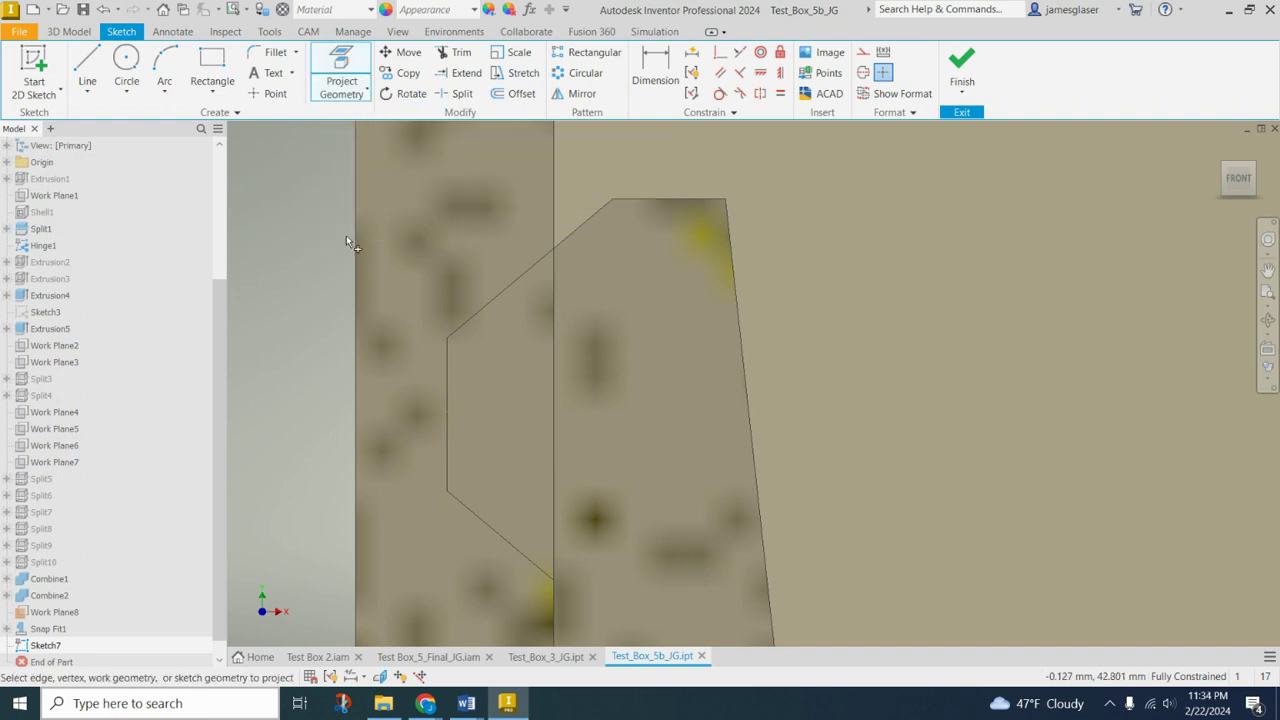
pyautogui.click(504, 289)
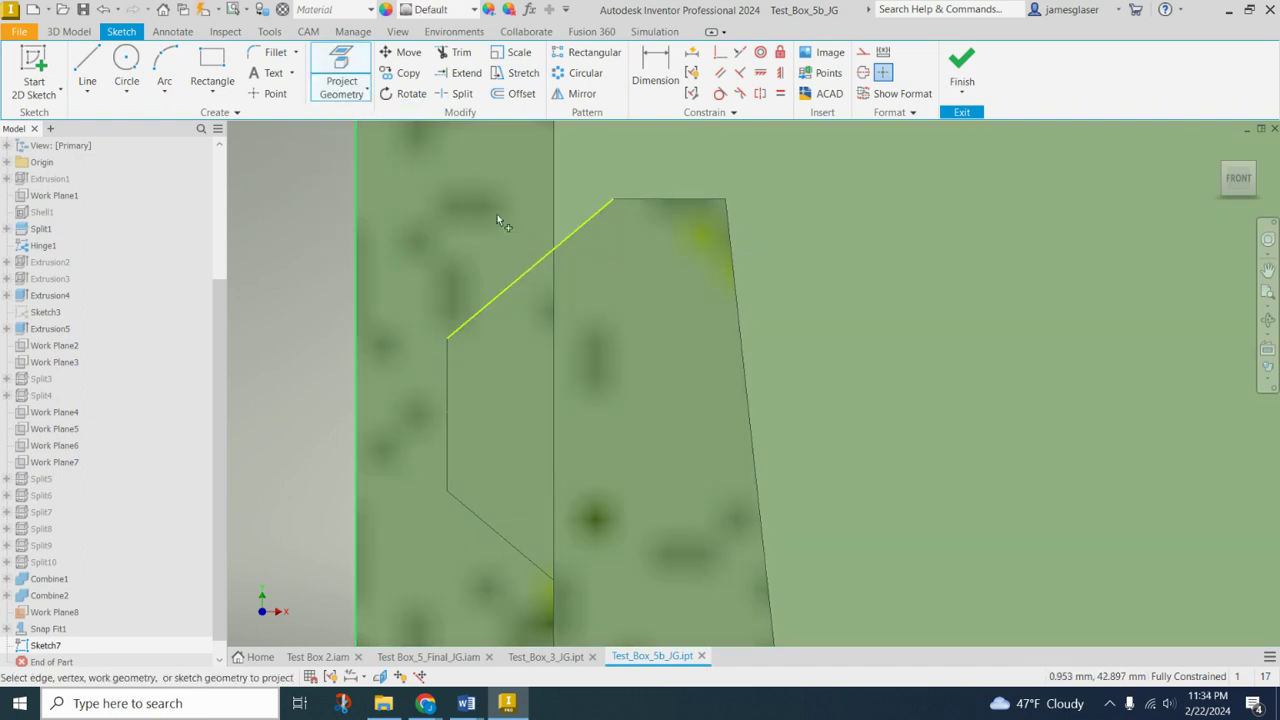
pyautogui.click(446, 400)
pyautogui.click(503, 545)
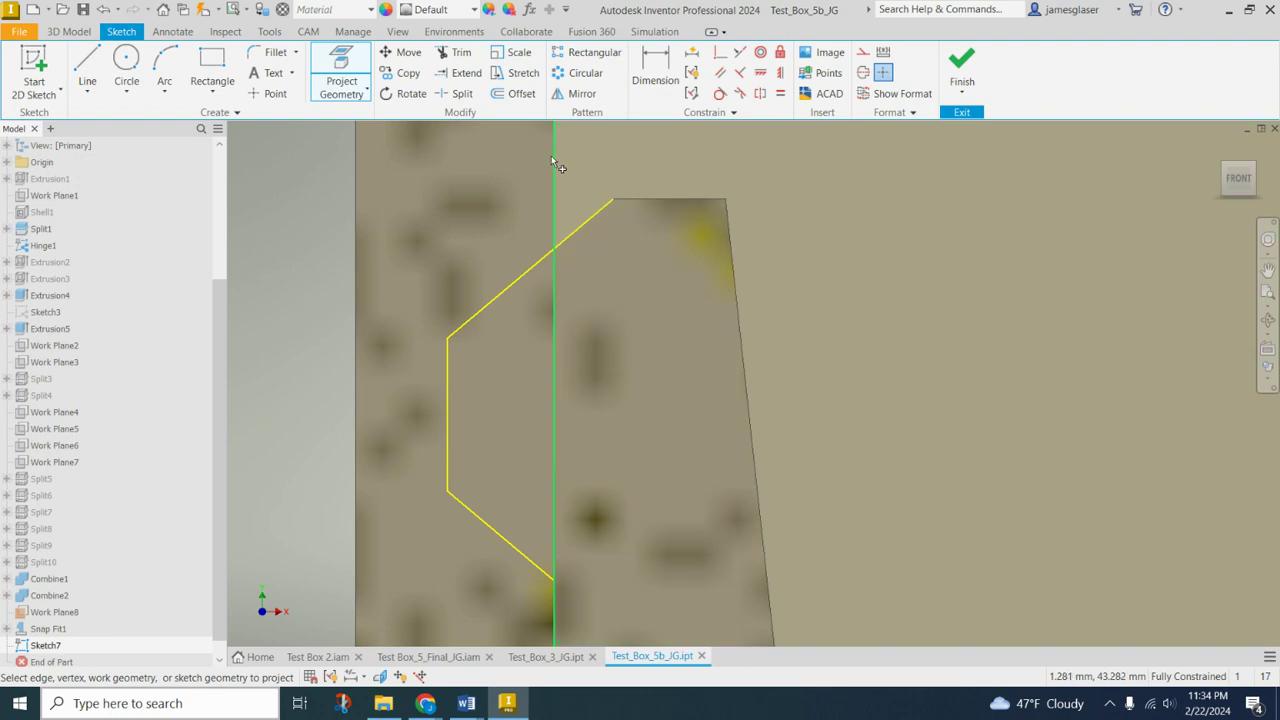
# Offset the three projected hook edges outward into the Top's wall by 0.1 mm
pyautogui.scroll(3, 741, 224)
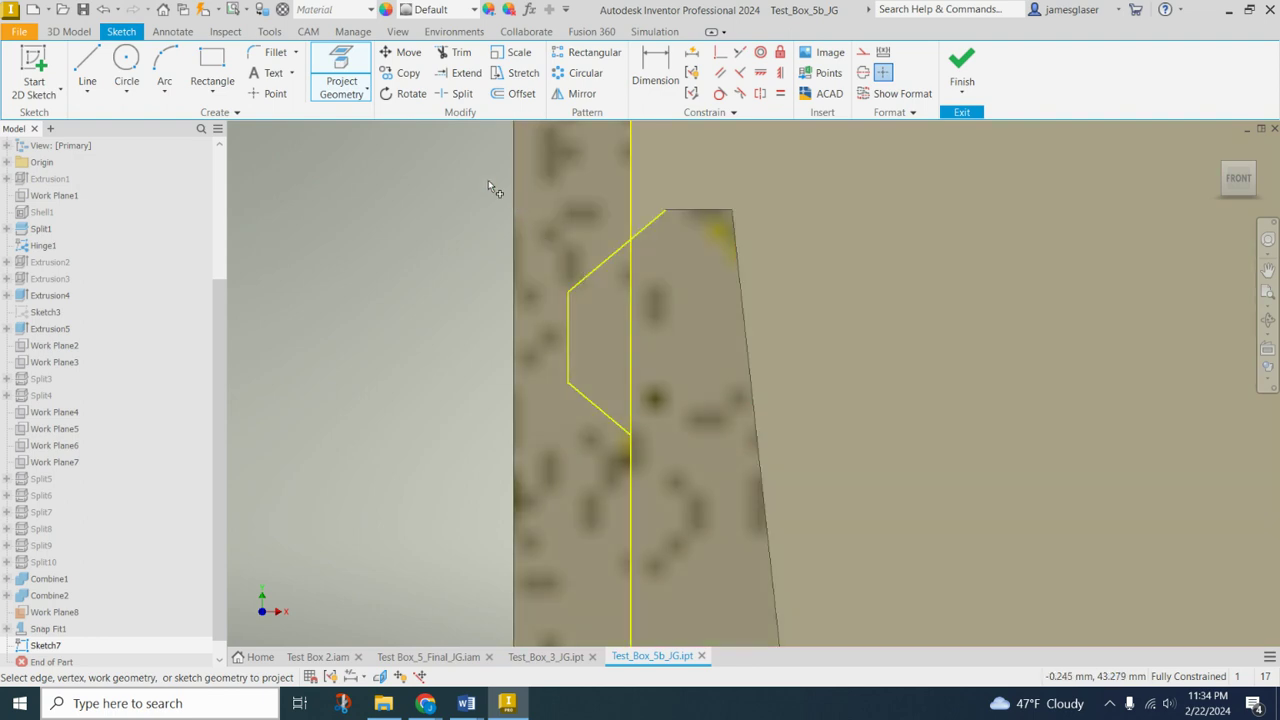
pyautogui.click(513, 95)
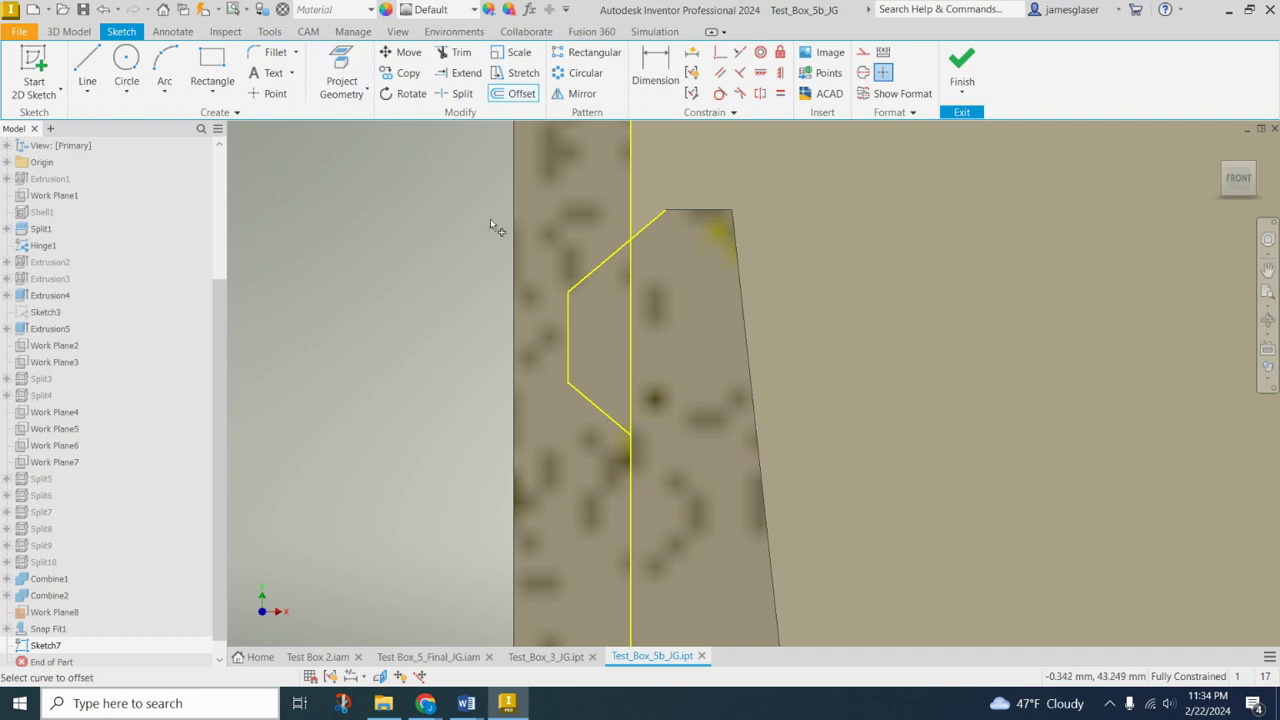
pyautogui.click(597, 282)
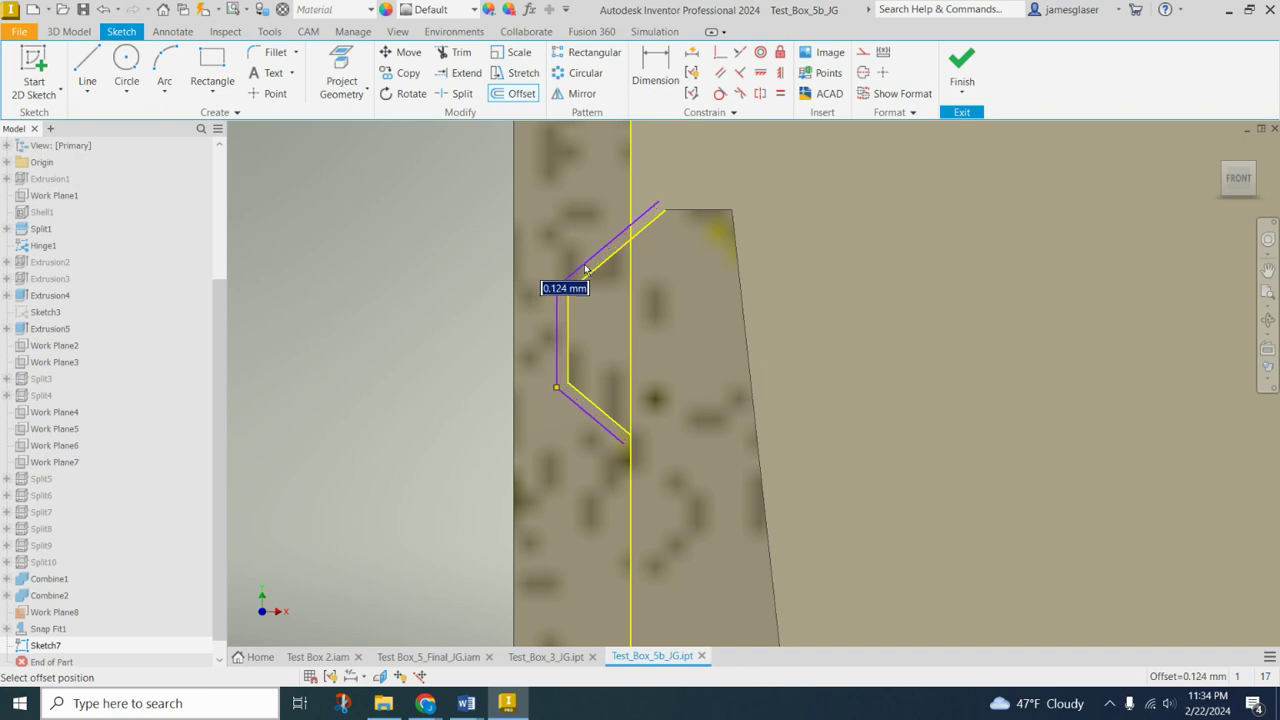
pyautogui.write('.1')
pyautogui.press('Return')
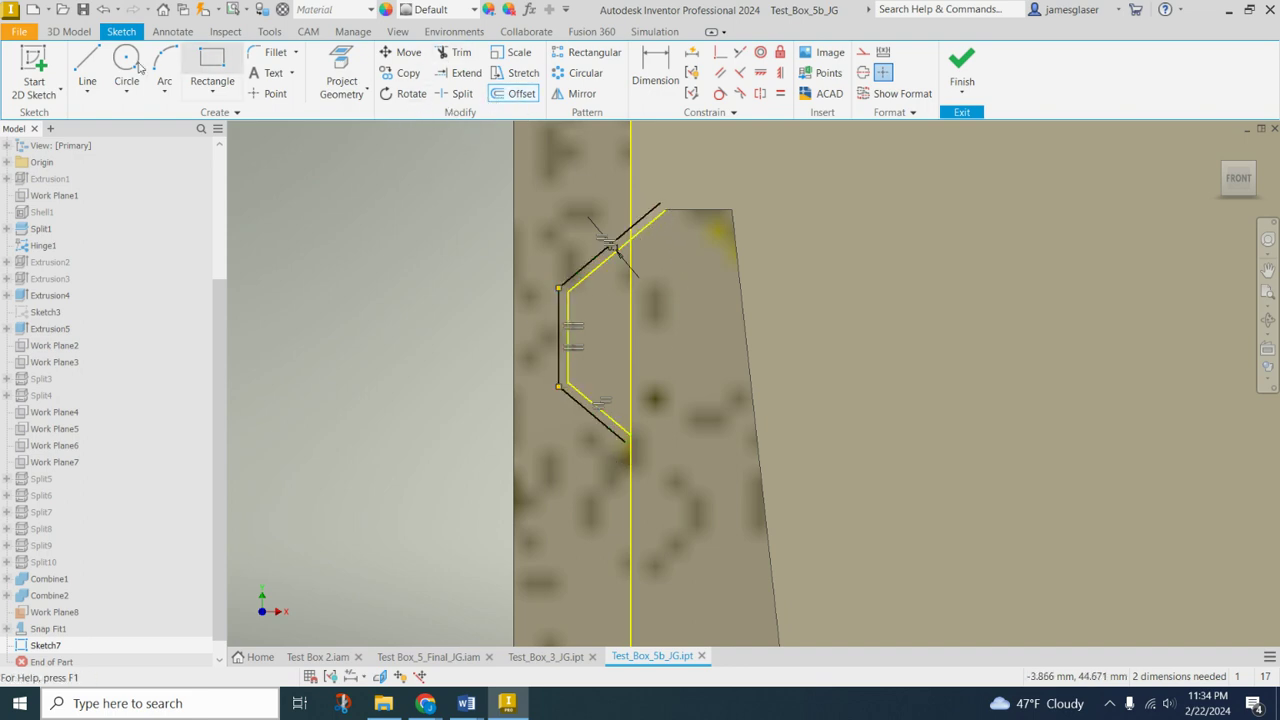
# Draw a vertical line along the wall's inner edge from the upper offset line to just below the hook
pyautogui.click(87, 62)
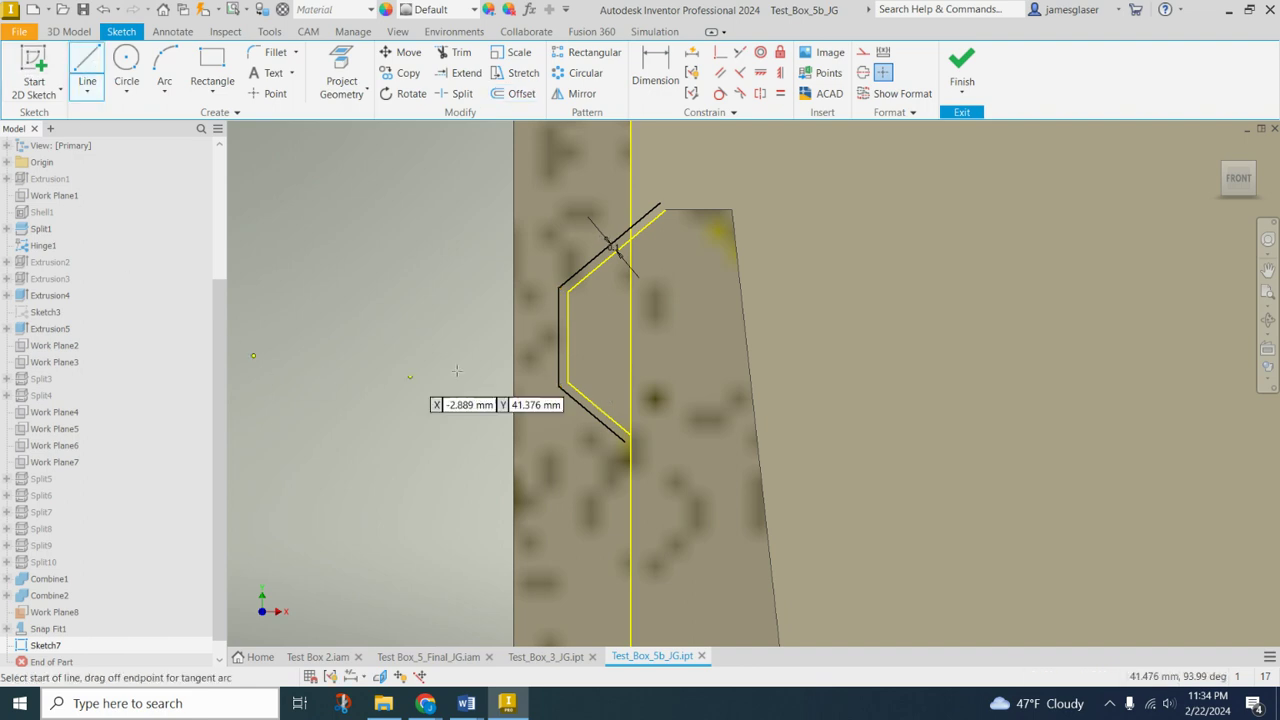
pyautogui.scroll(4, 625, 223)
pyautogui.click(630, 225)
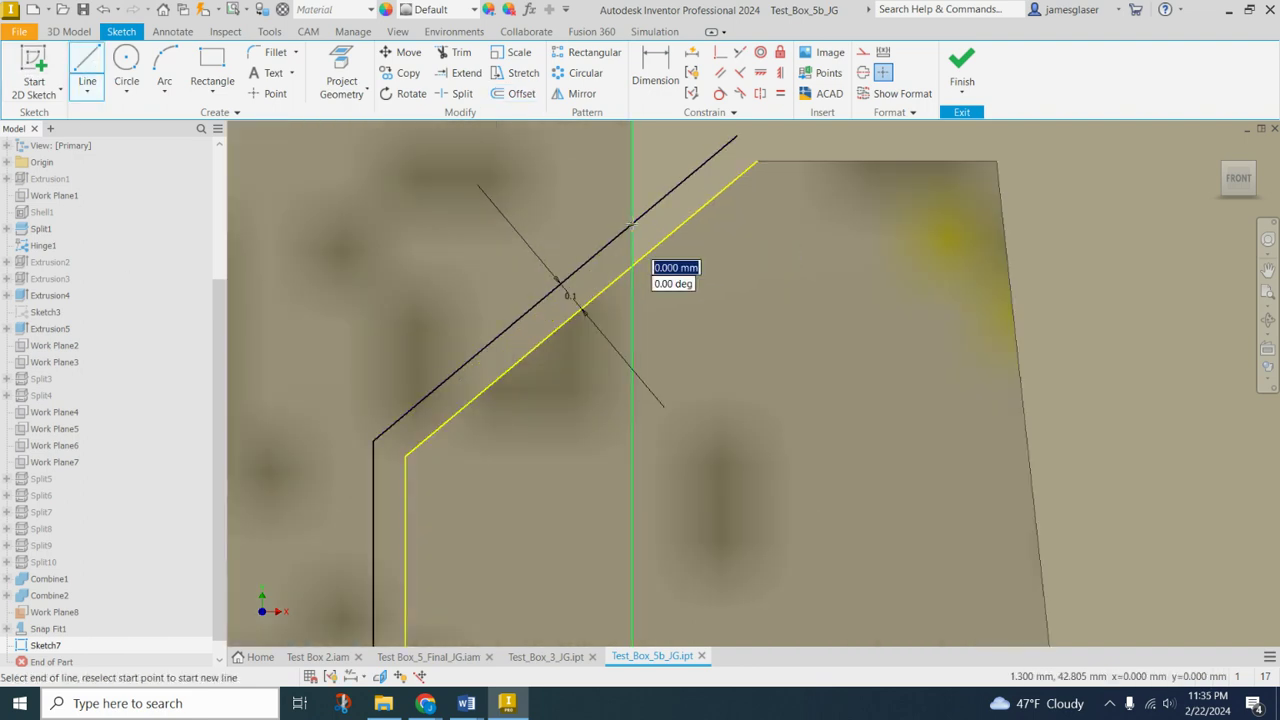
pyautogui.scroll(-4, 546, 474)
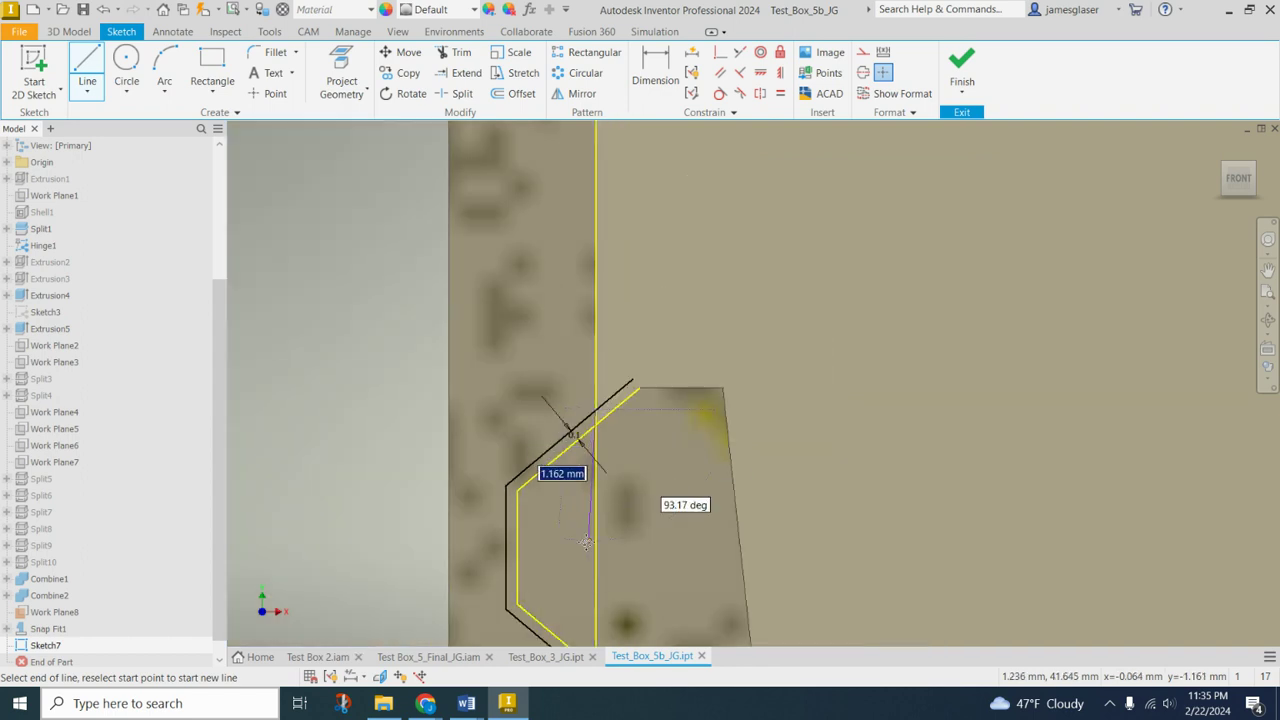
pyautogui.scroll(3, 588, 338)
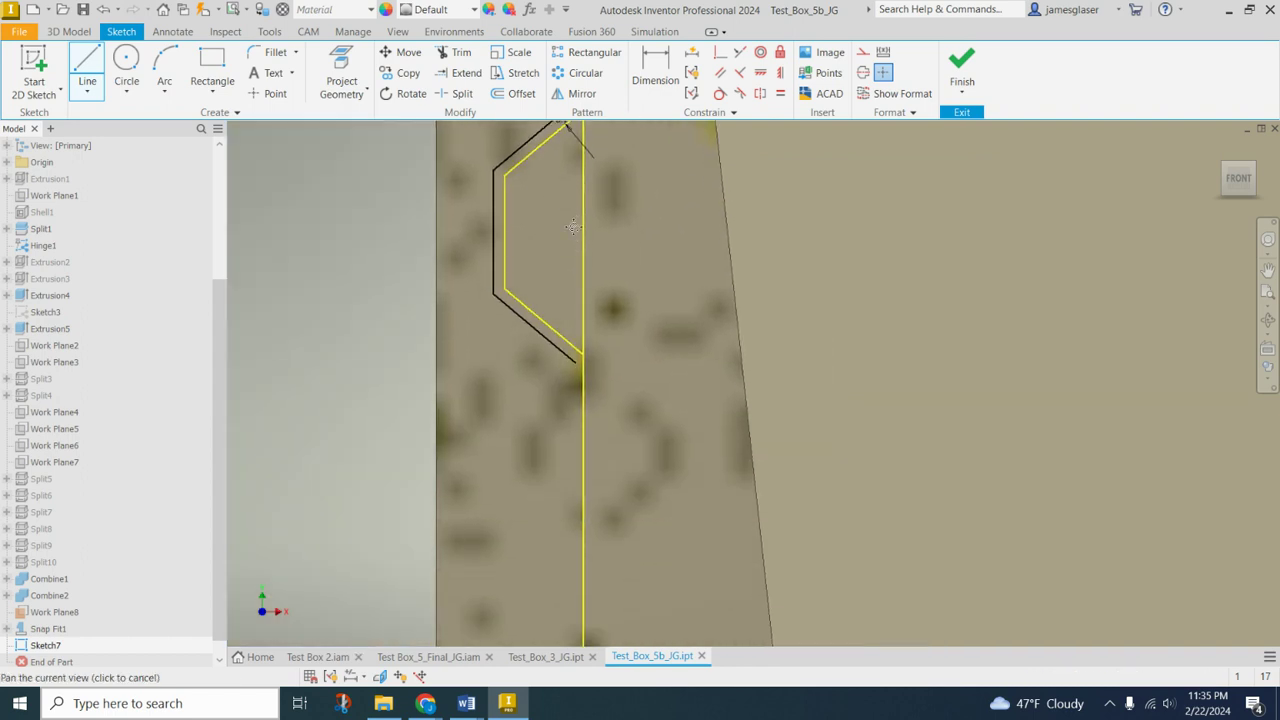
pyautogui.doubleClick(583, 387)
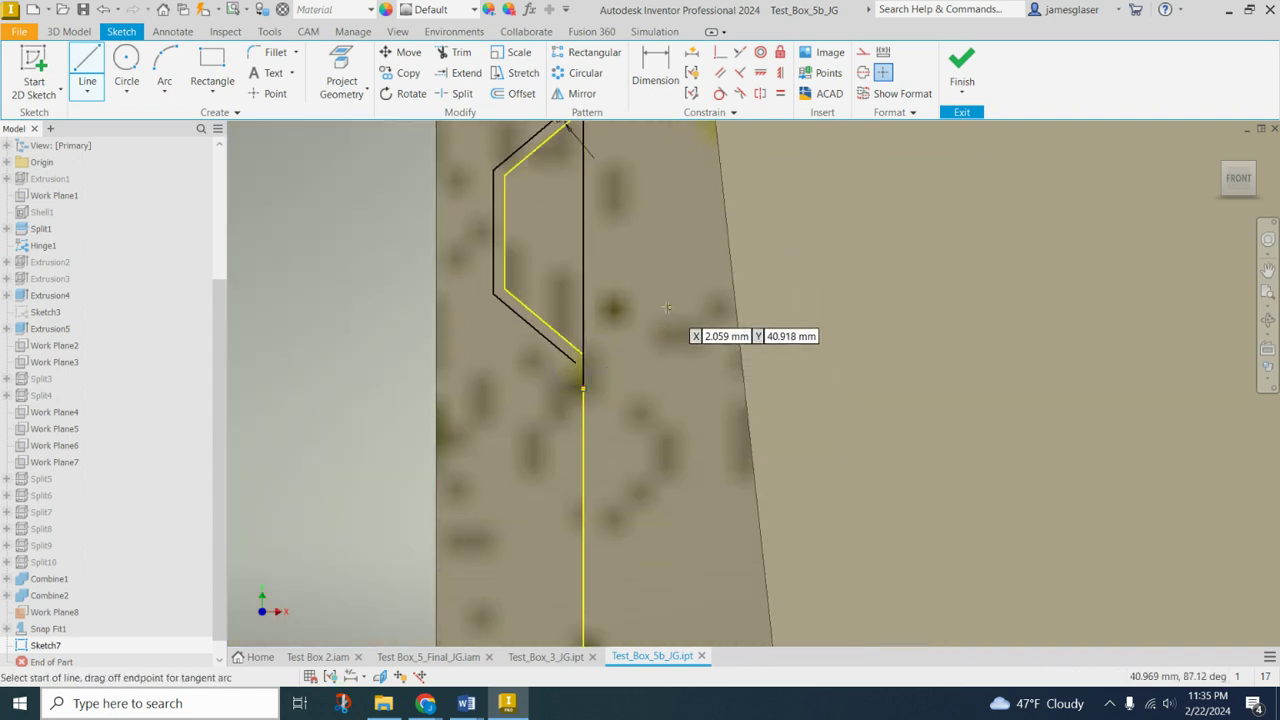
# Extend the lower slanted offset line to meet the vertical line and close the pocket profile
pyautogui.moveTo(517, 230); pyautogui.dragTo(536, 330, button='middle')
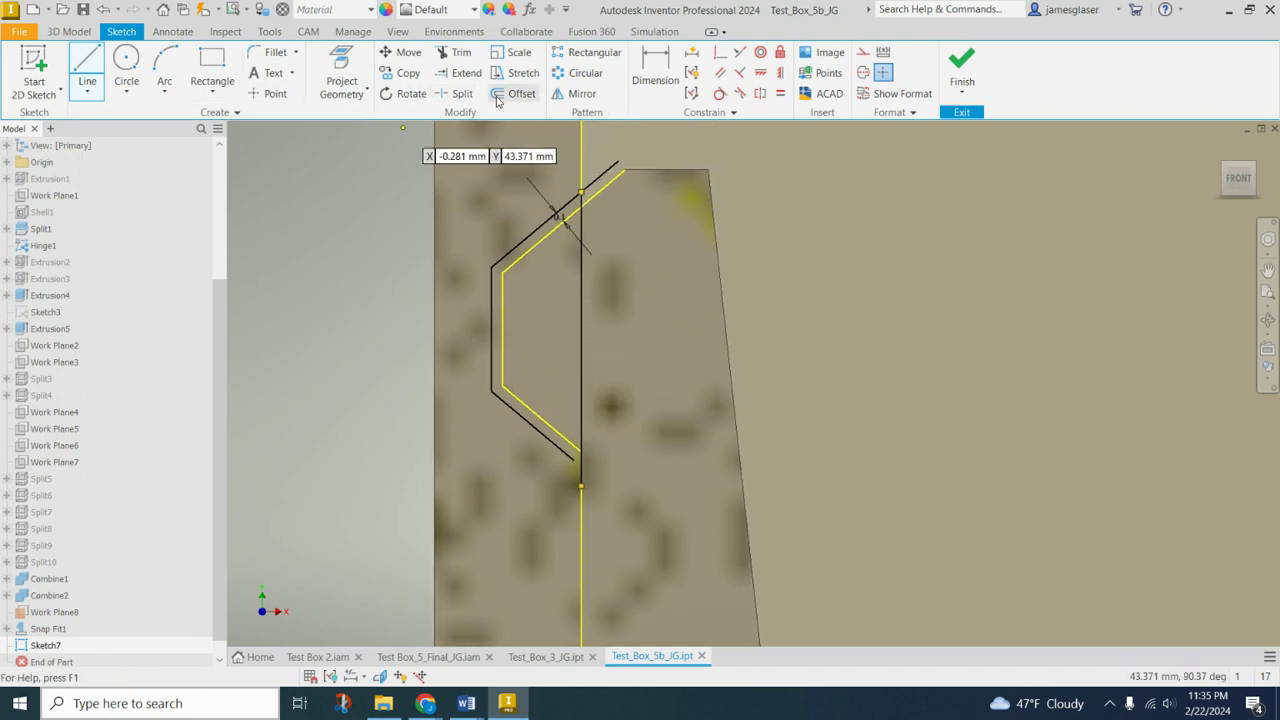
pyautogui.click(460, 82)
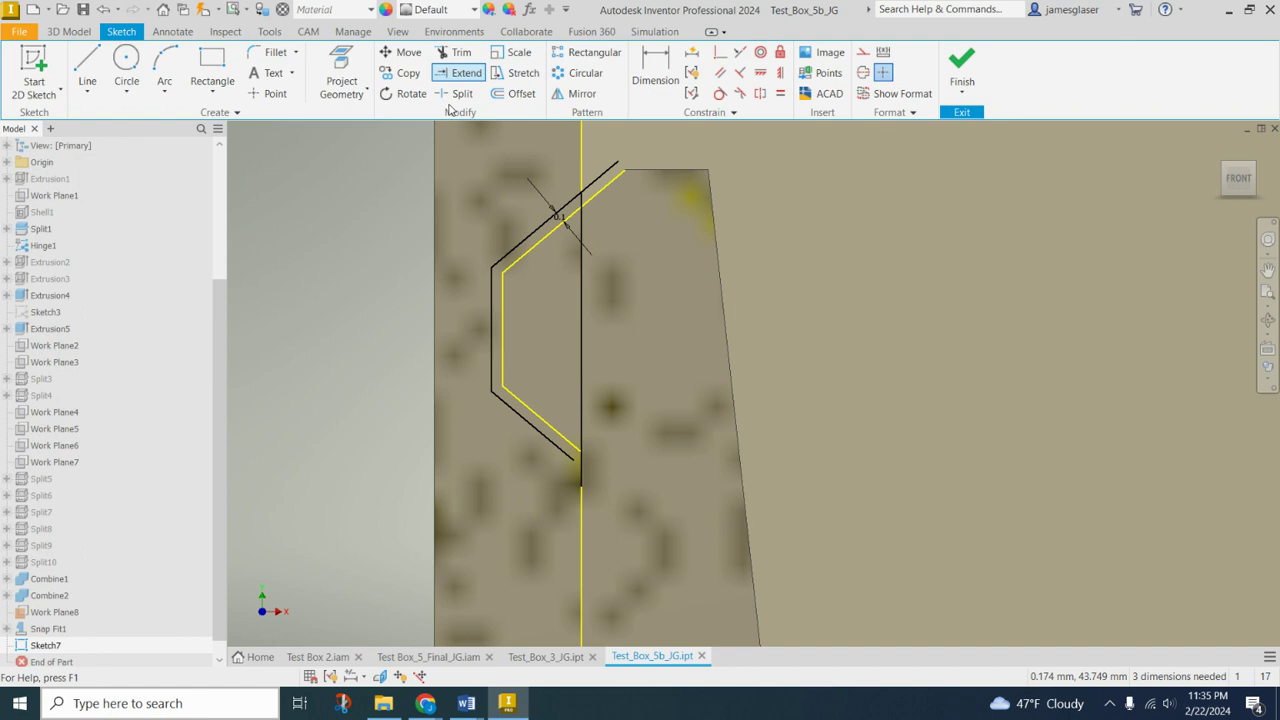
pyautogui.click(548, 444)
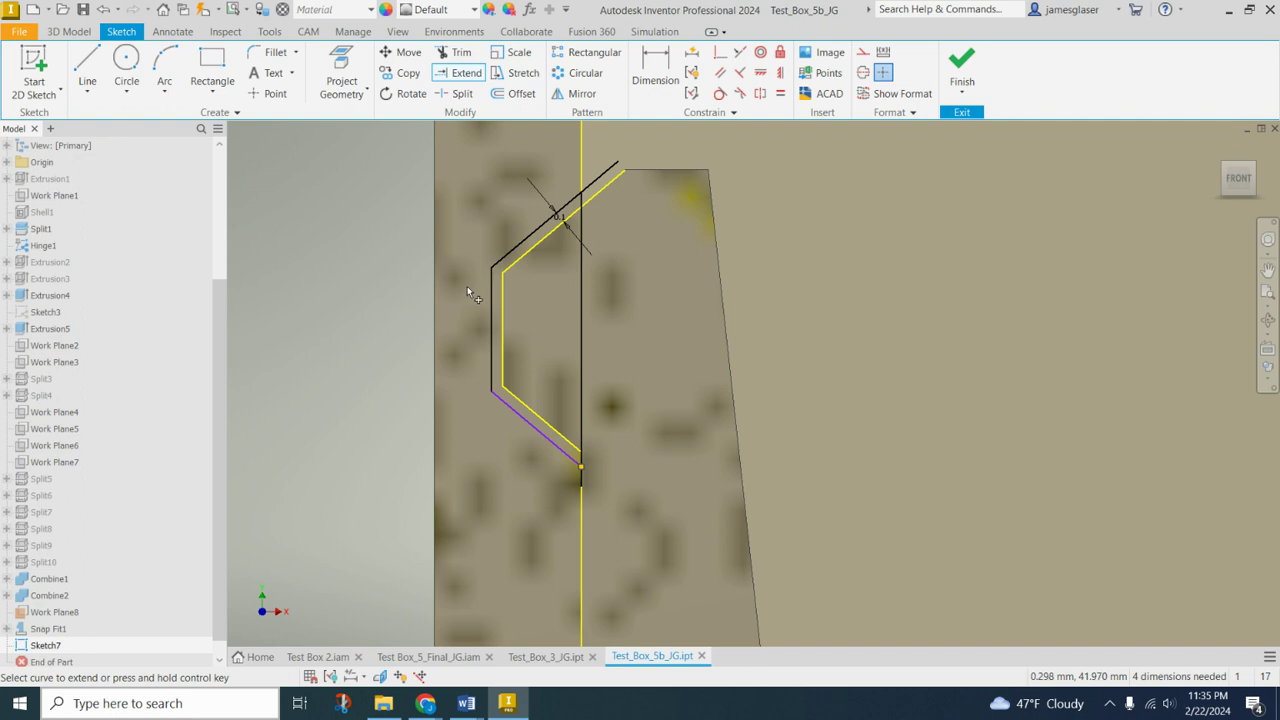
# Start an extrusion using both the narrow clearance strip and the enclosed hook area as profiles
pyautogui.scroll(5, 462, 302)
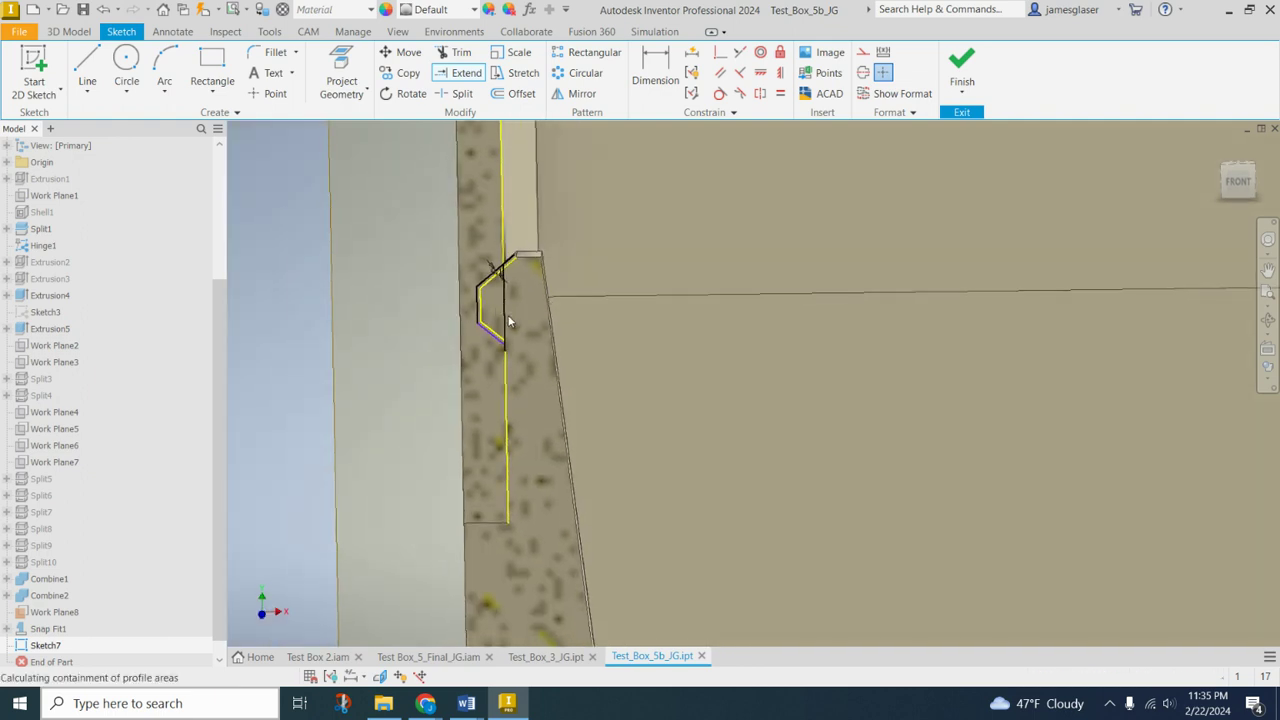
pyautogui.press('e')
pyautogui.scroll(-4, 488, 295)
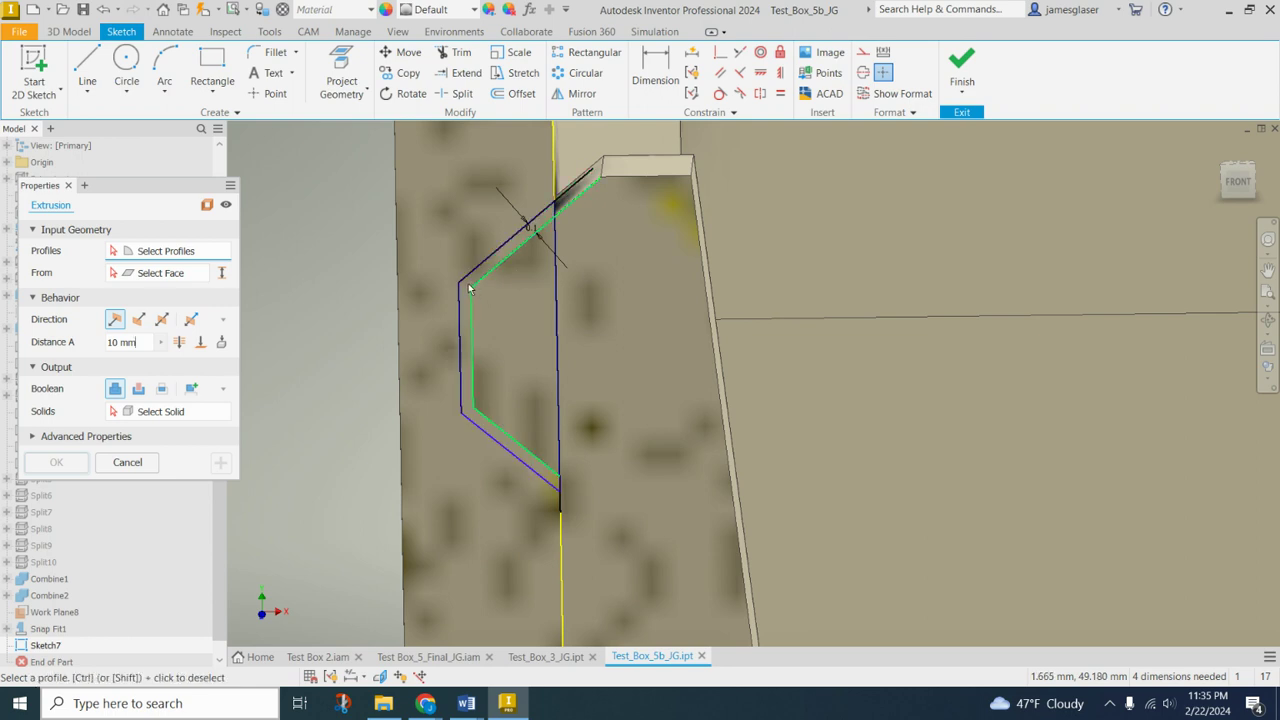
pyautogui.scroll(4, 468, 288)
pyautogui.click(464, 308)
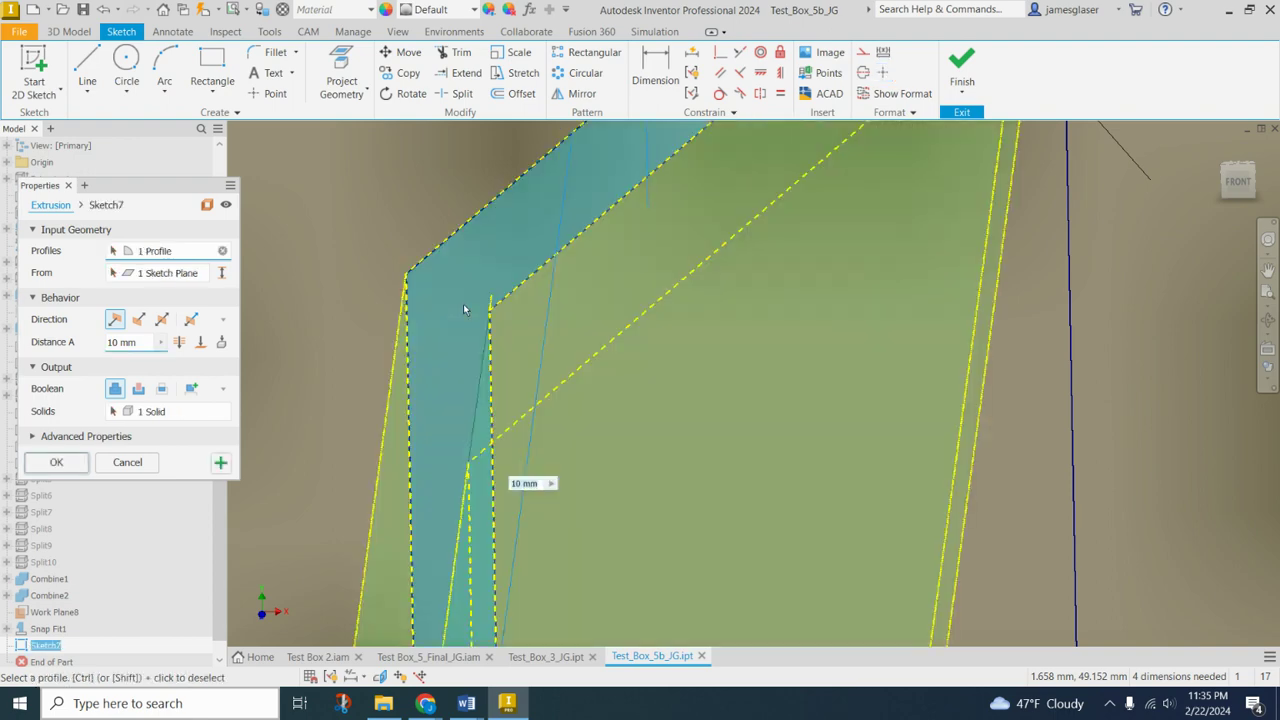
pyautogui.keyDown('shift'); pyautogui.moveTo(603, 383); pyautogui.dragTo(773, 432, button='middle'); pyautogui.keyUp('shift')
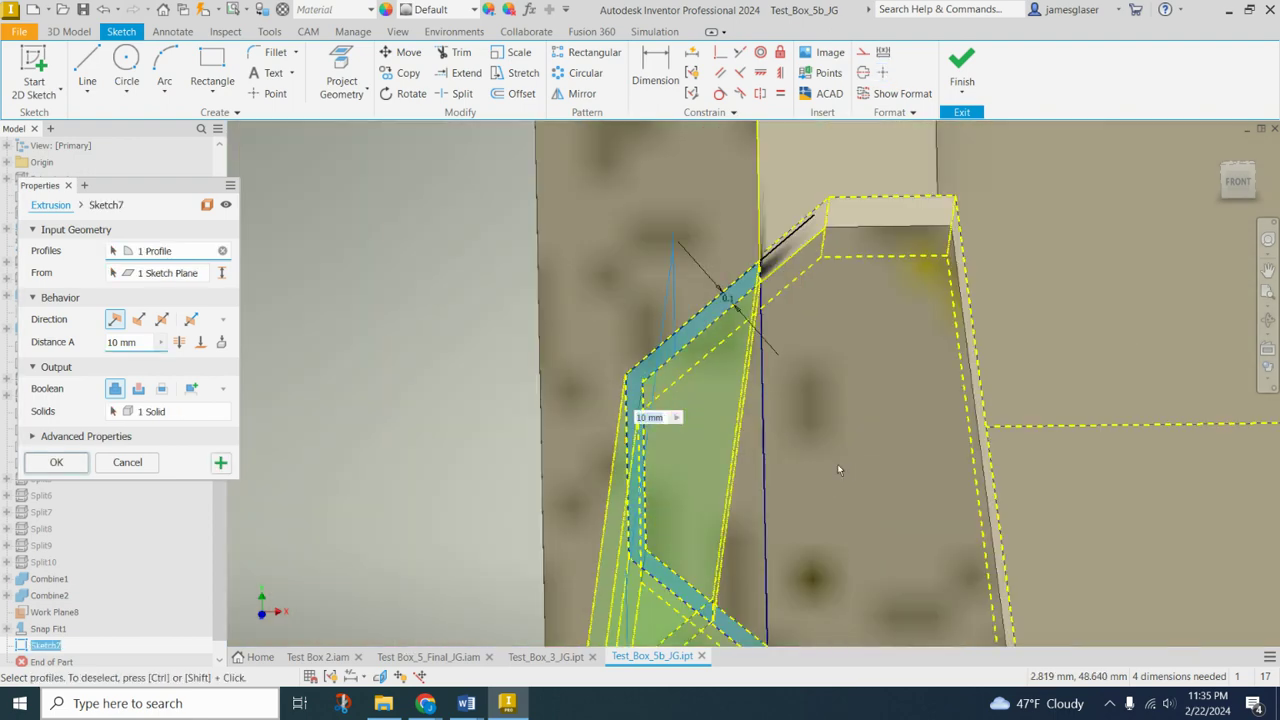
pyautogui.keyDown('shift'); pyautogui.moveTo(837, 464); pyautogui.dragTo(706, 460, button='middle'); pyautogui.keyUp('shift')
pyautogui.click(706, 460)
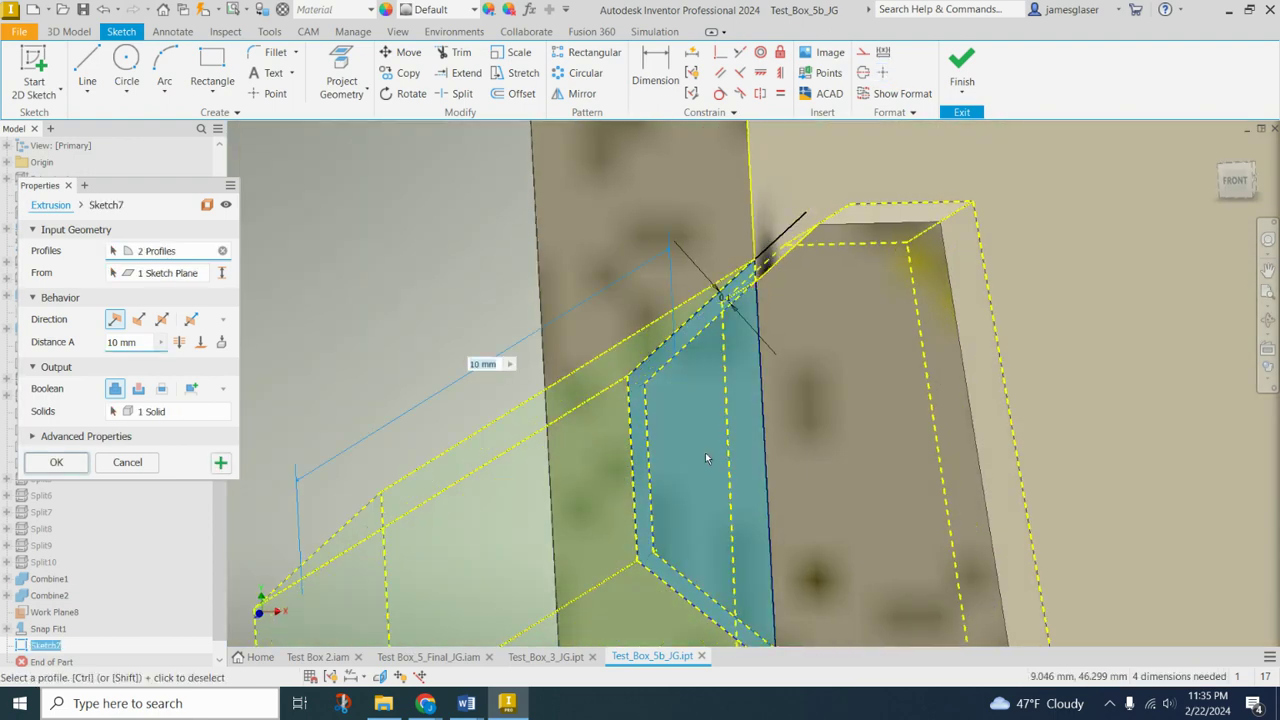
pyautogui.scroll(-5, 706, 460)
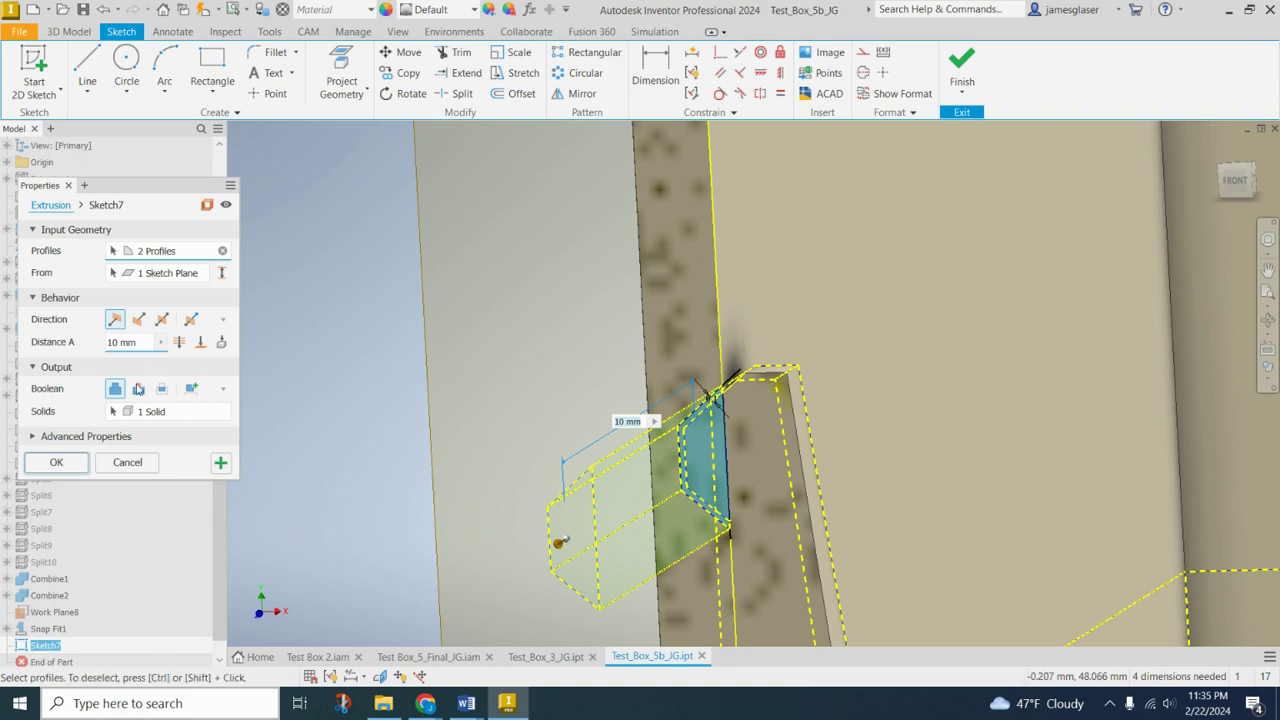
# Make the extrusion a cut and replace its target solid with the Top body
pyautogui.click(138, 388)
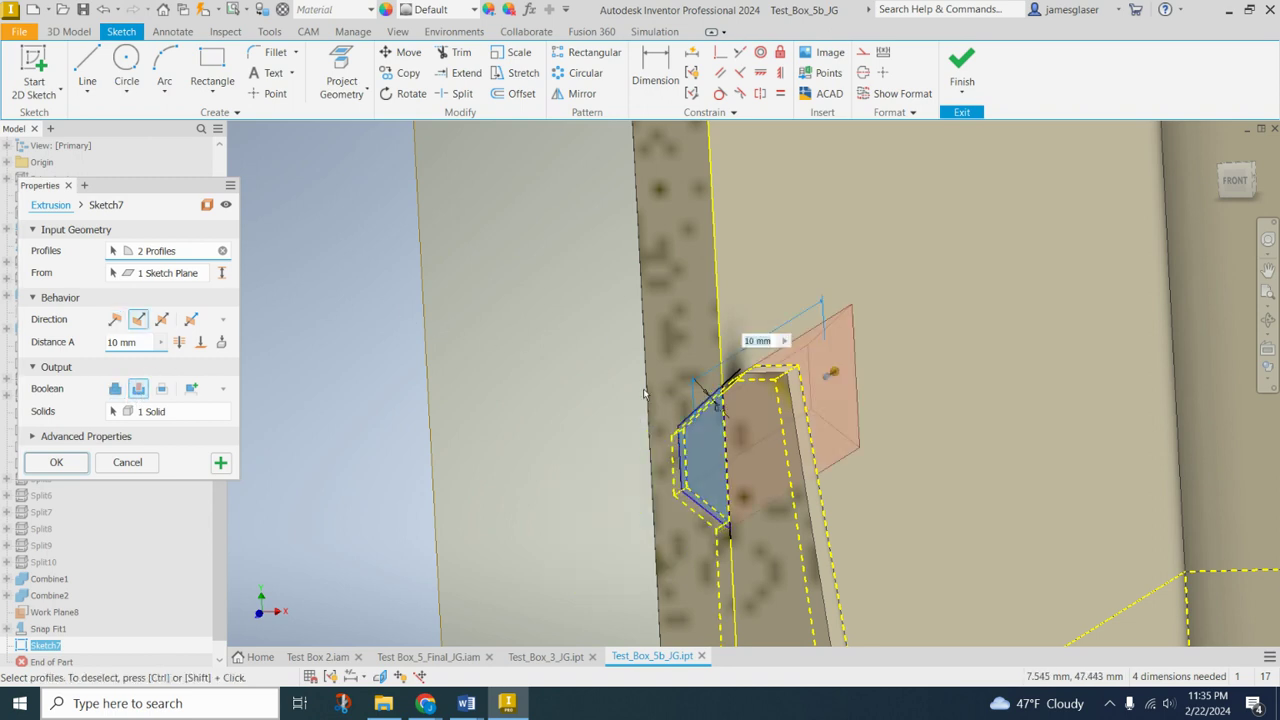
pyautogui.moveTo(898, 401)
pyautogui.keyDown('shift'); pyautogui.mouseDown(button='middle')
pyautogui.moveTo(857, 420)
pyautogui.moveTo(834, 403)
pyautogui.moveTo(884, 401)
pyautogui.mouseUp(button='middle'); pyautogui.keyUp('shift')
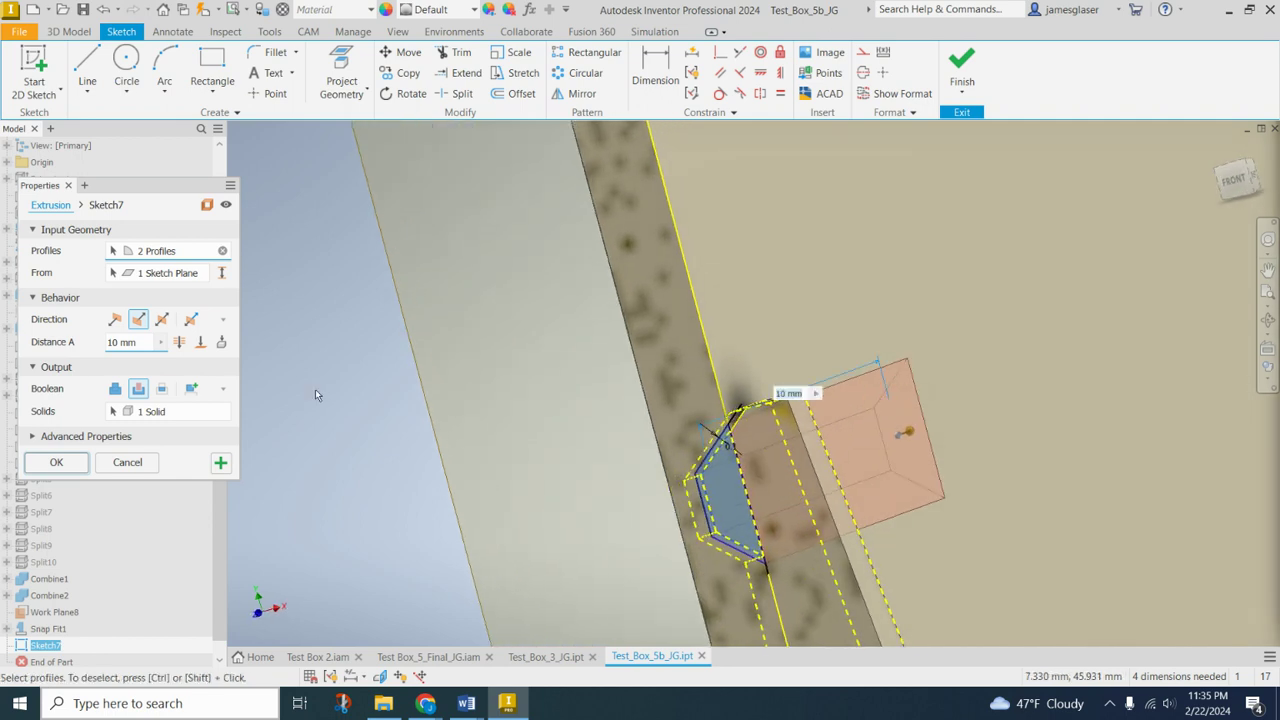
pyautogui.click(222, 411)
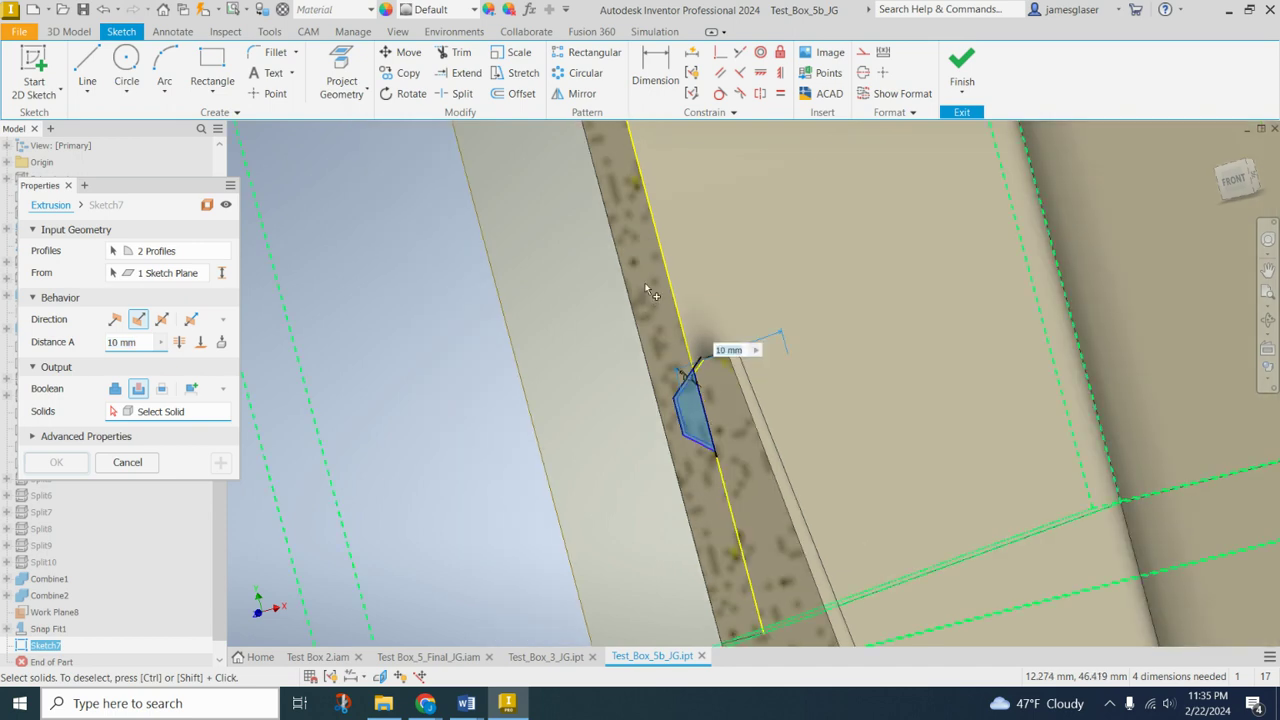
pyautogui.click(643, 263)
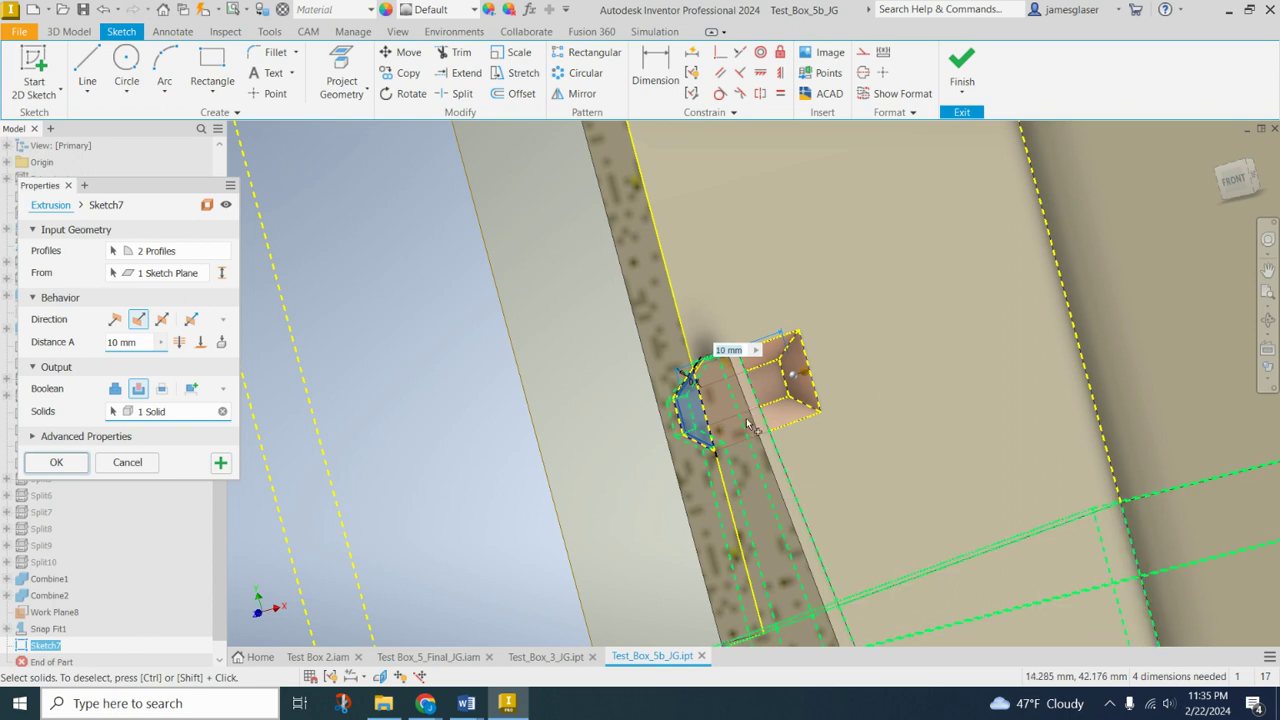
# Cut the pocket symmetrically about the sketch plane with a distance of 4 mm and inspect the clearance around the hook
pyautogui.scroll(3, 578, 398)
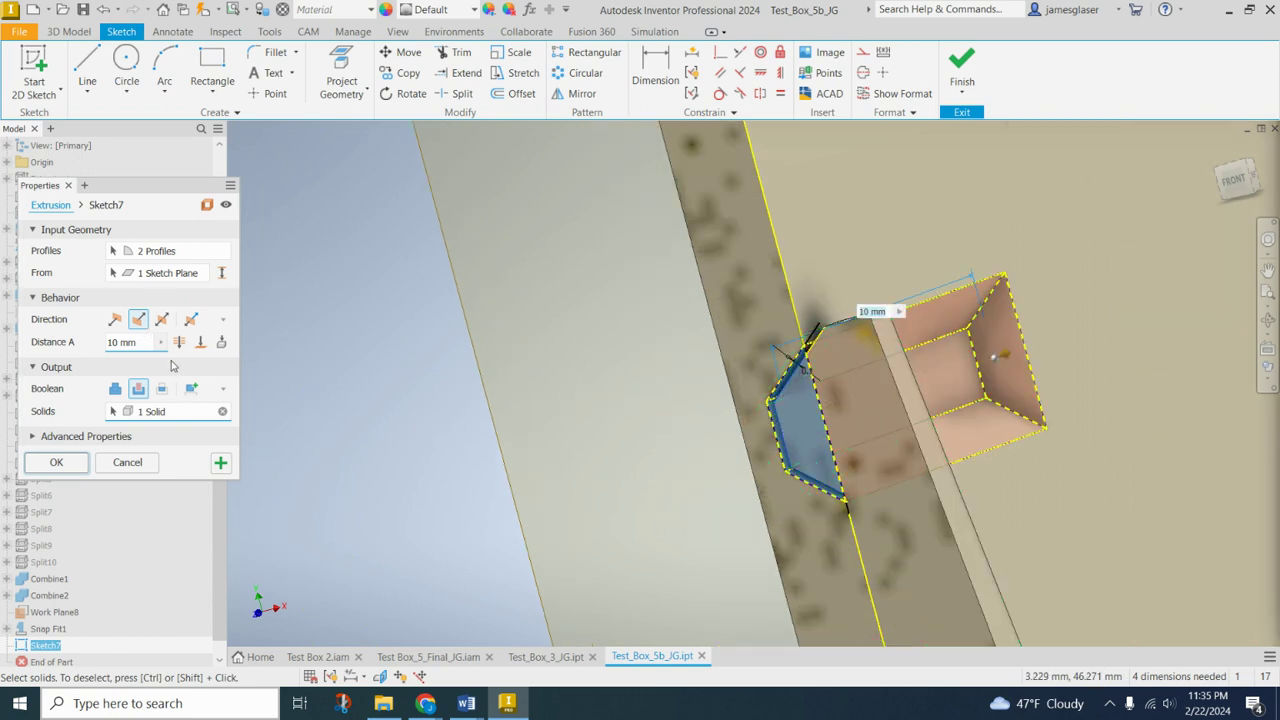
pyautogui.click(162, 320)
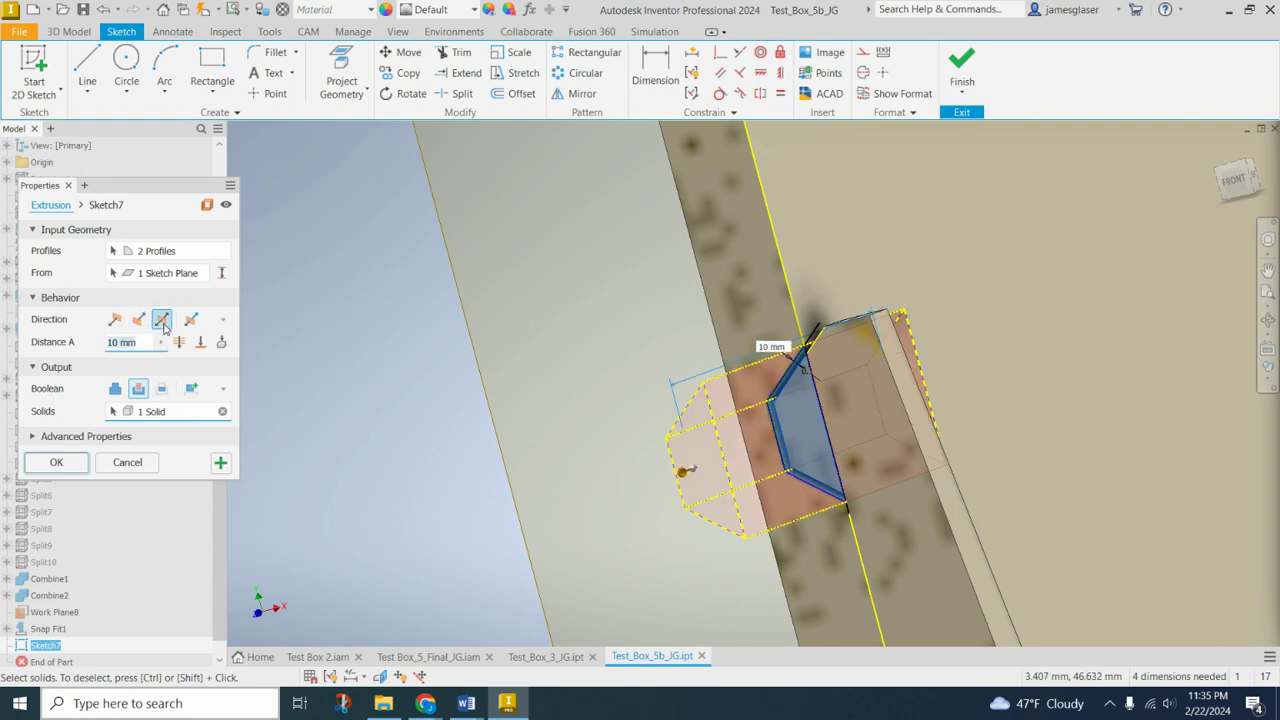
pyautogui.keyDown('shift'); pyautogui.moveTo(998, 392); pyautogui.dragTo(925, 348, button='middle'); pyautogui.keyUp('shift')
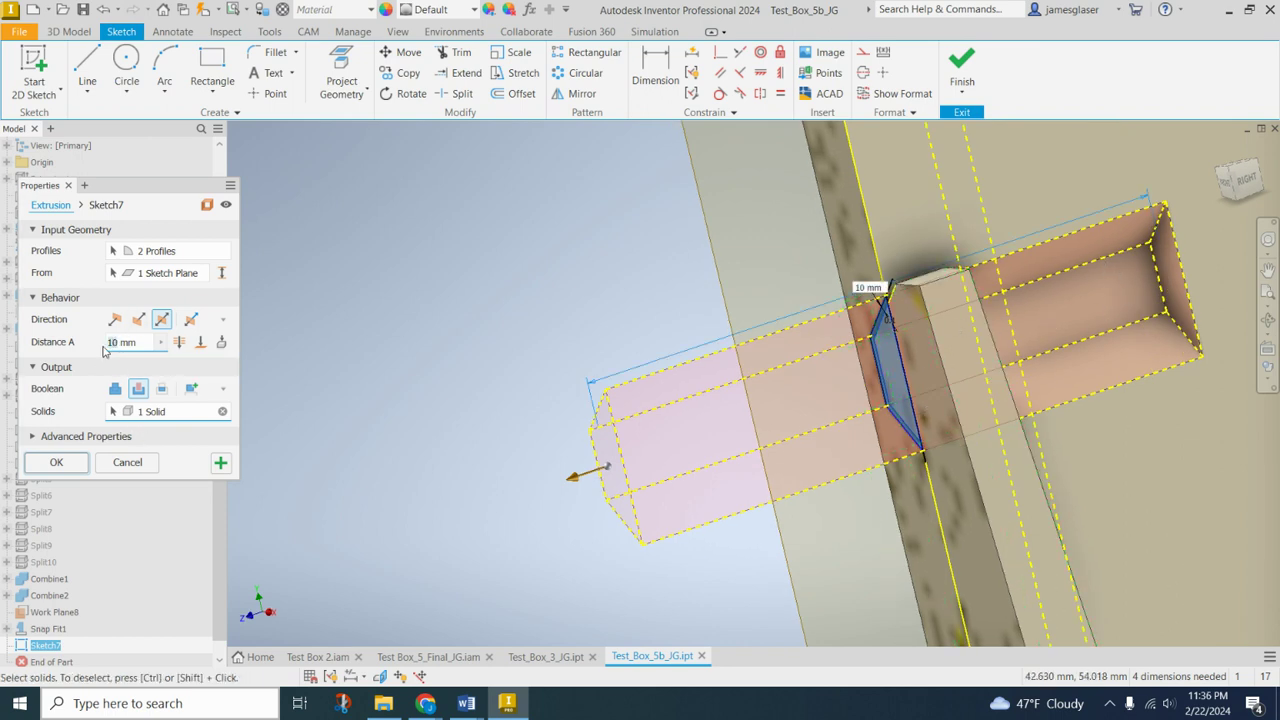
pyautogui.write('4')
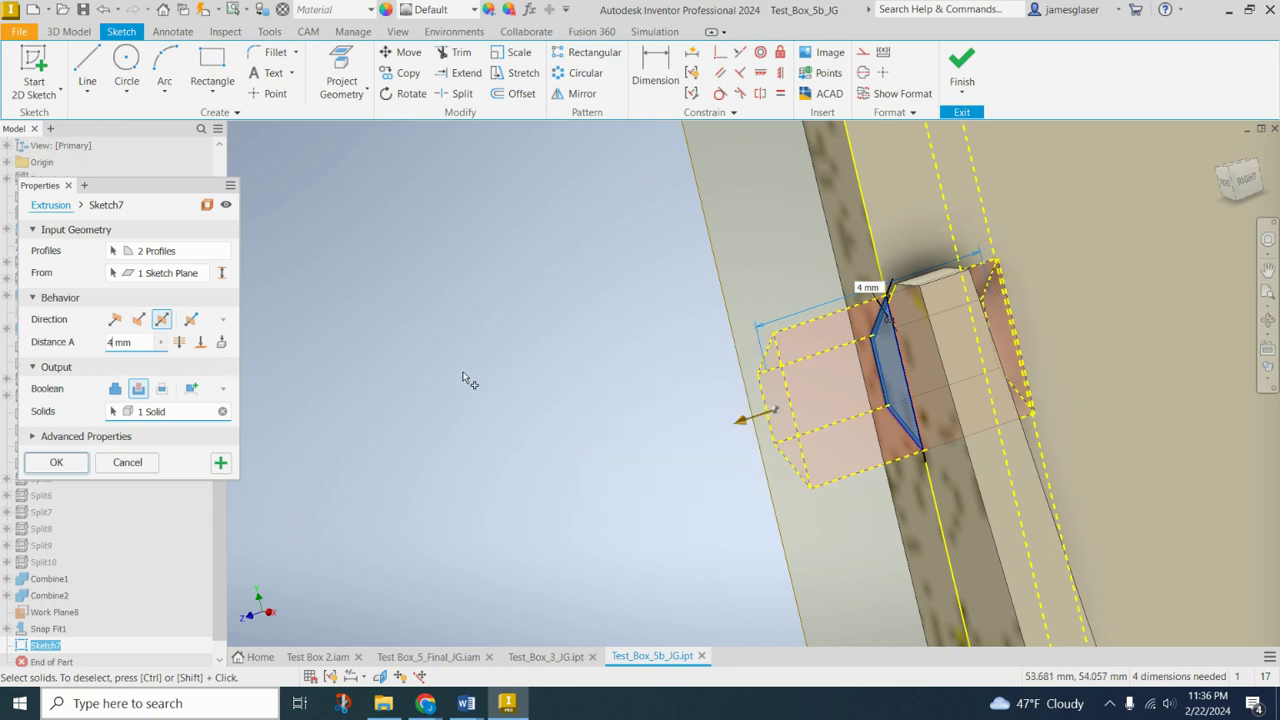
pyautogui.click(57, 463)
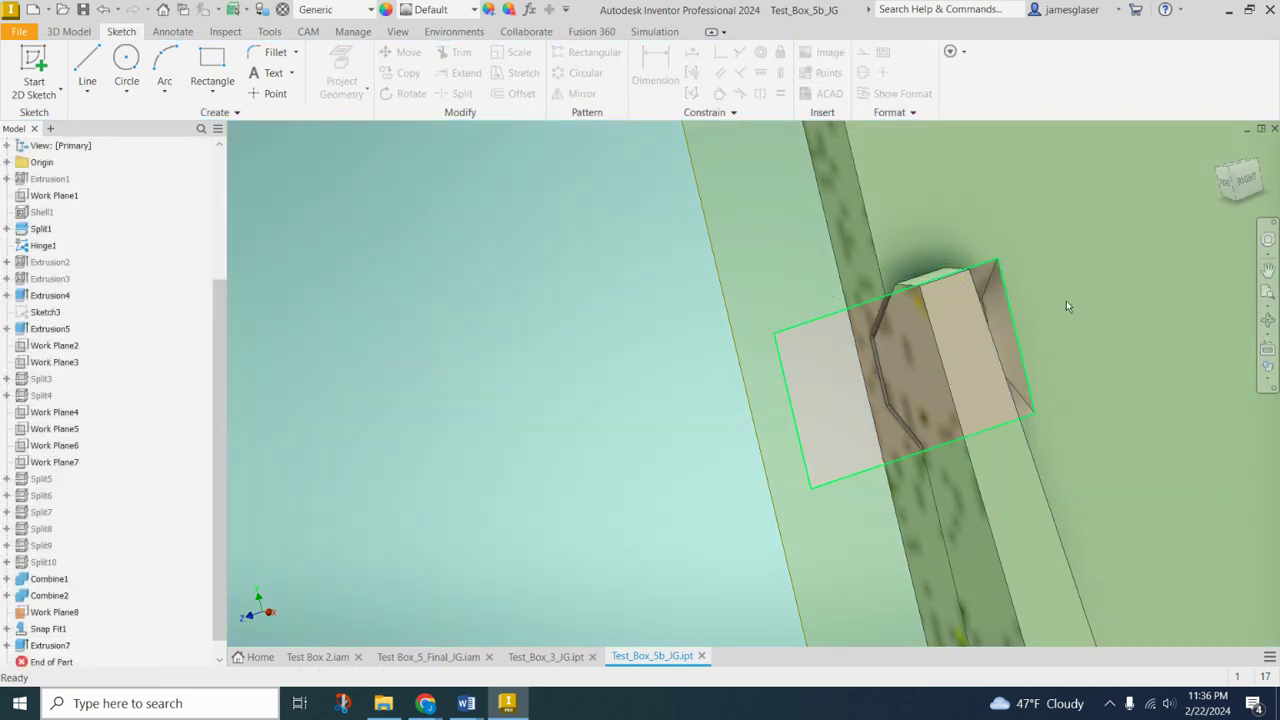
pyautogui.keyDown('shift'); pyautogui.moveTo(785, 432); pyautogui.dragTo(620, 354, button='middle'); pyautogui.keyUp('shift')
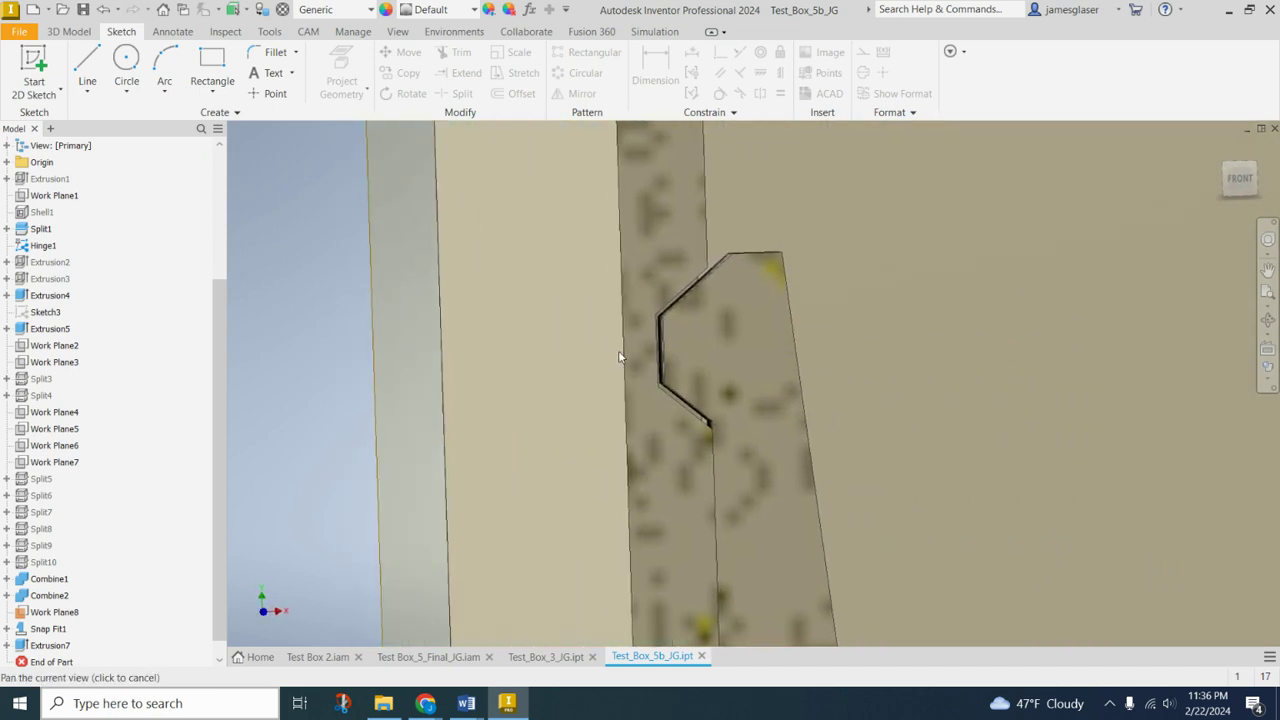
pyautogui.scroll(2, 712, 366)
pyautogui.scroll(-4, 712, 366)
pyautogui.scroll(-3, 712, 366)
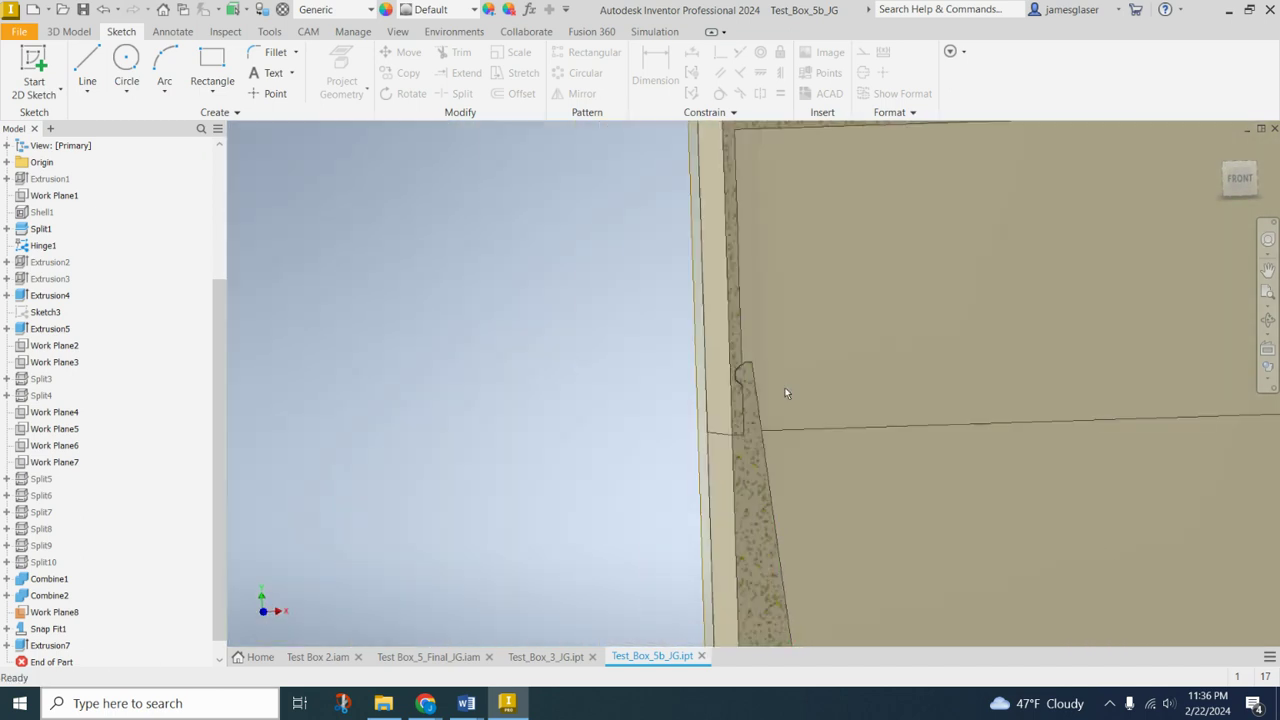
# Inspect the clearance around the snap-fit hook and delete the half section view to show the whole box
pyautogui.scroll(5, 689, 383)
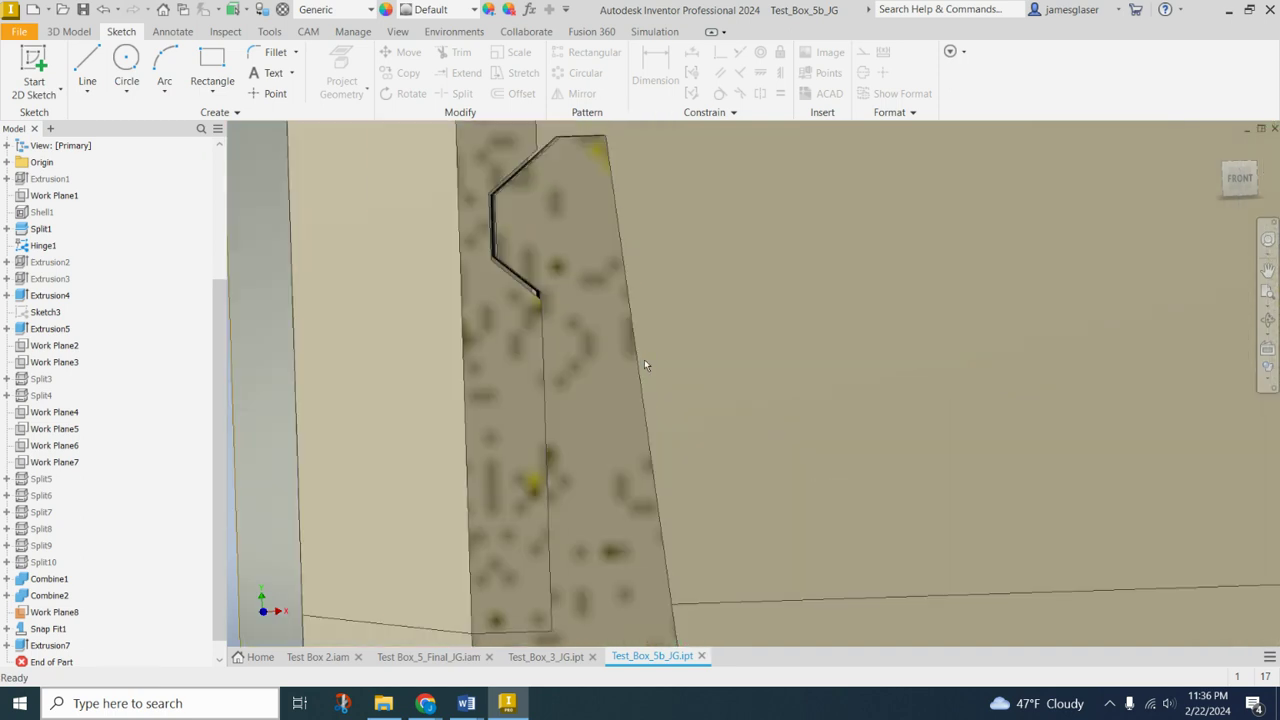
pyautogui.moveTo(682, 333); pyautogui.dragTo(680, 440, button='middle')
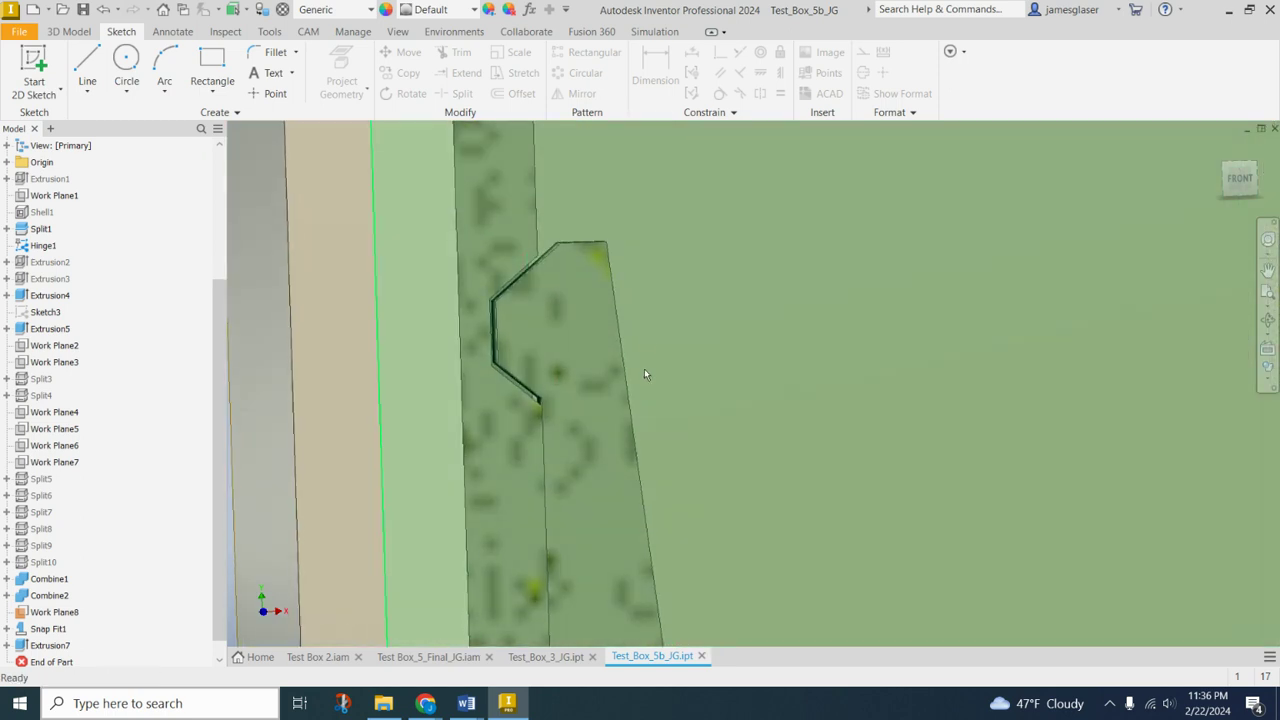
pyautogui.scroll(-6, 568, 370)
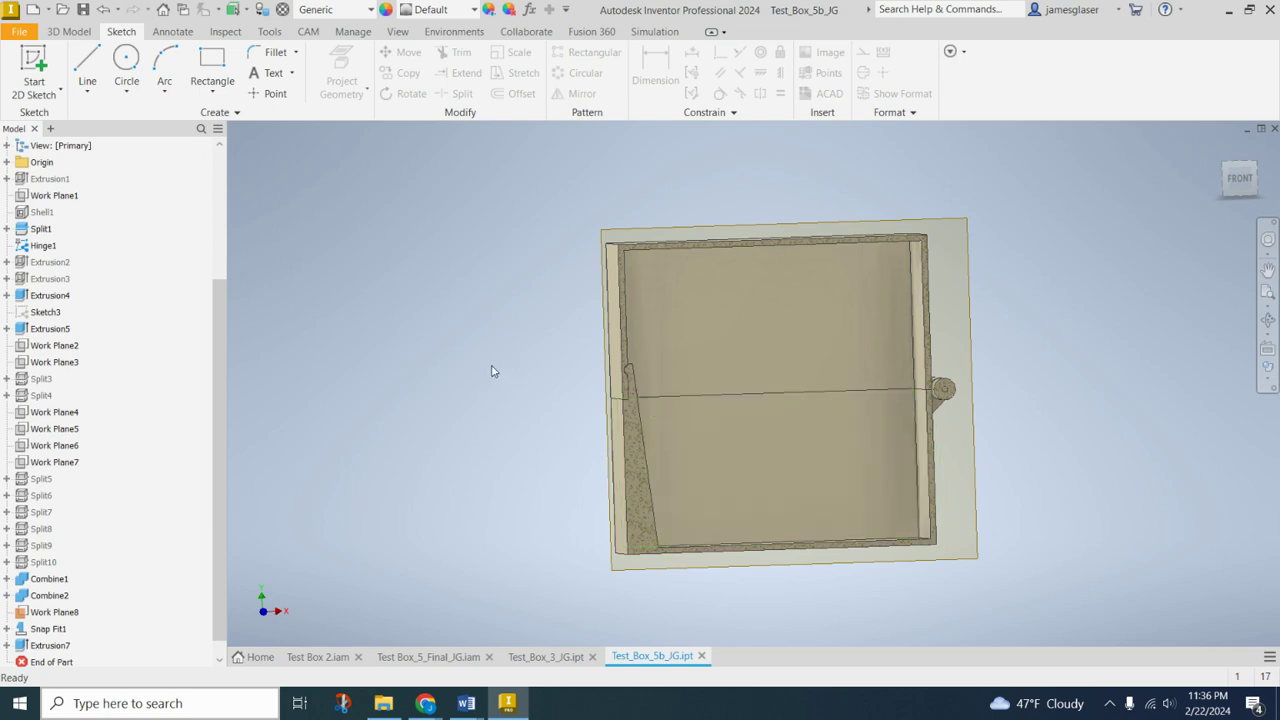
pyautogui.scroll(3, 491, 371)
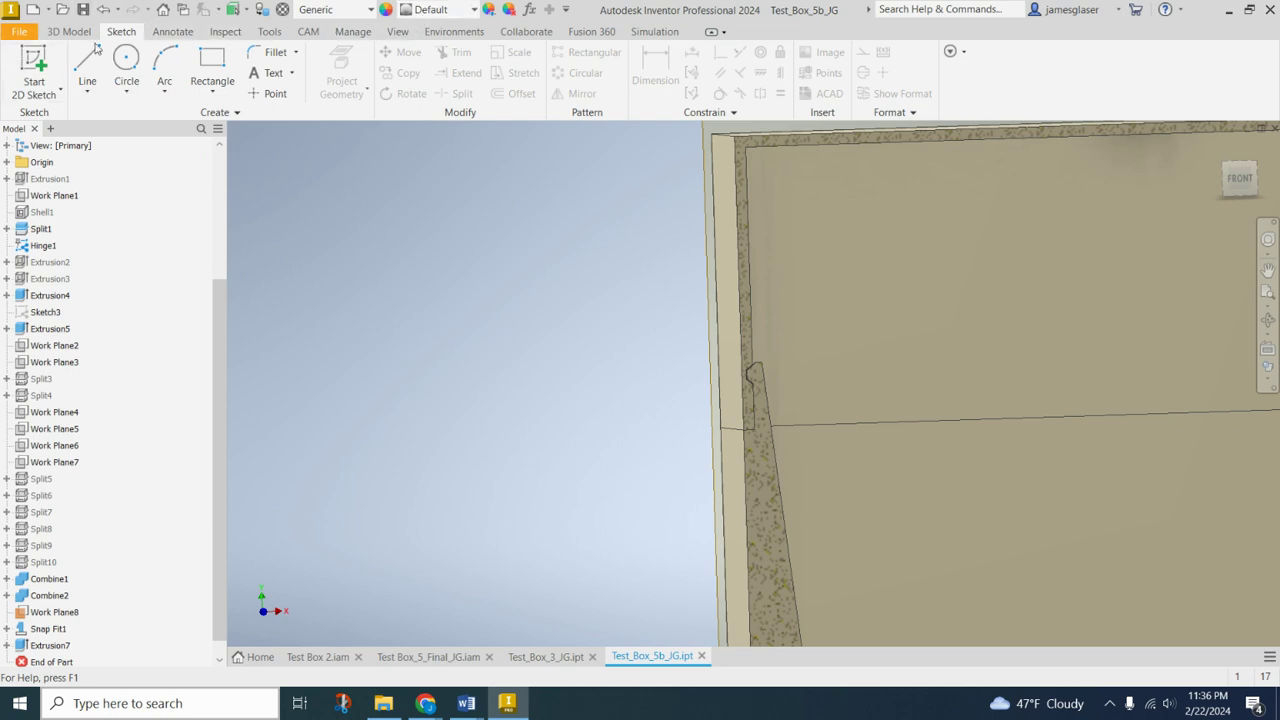
pyautogui.click(399, 32)
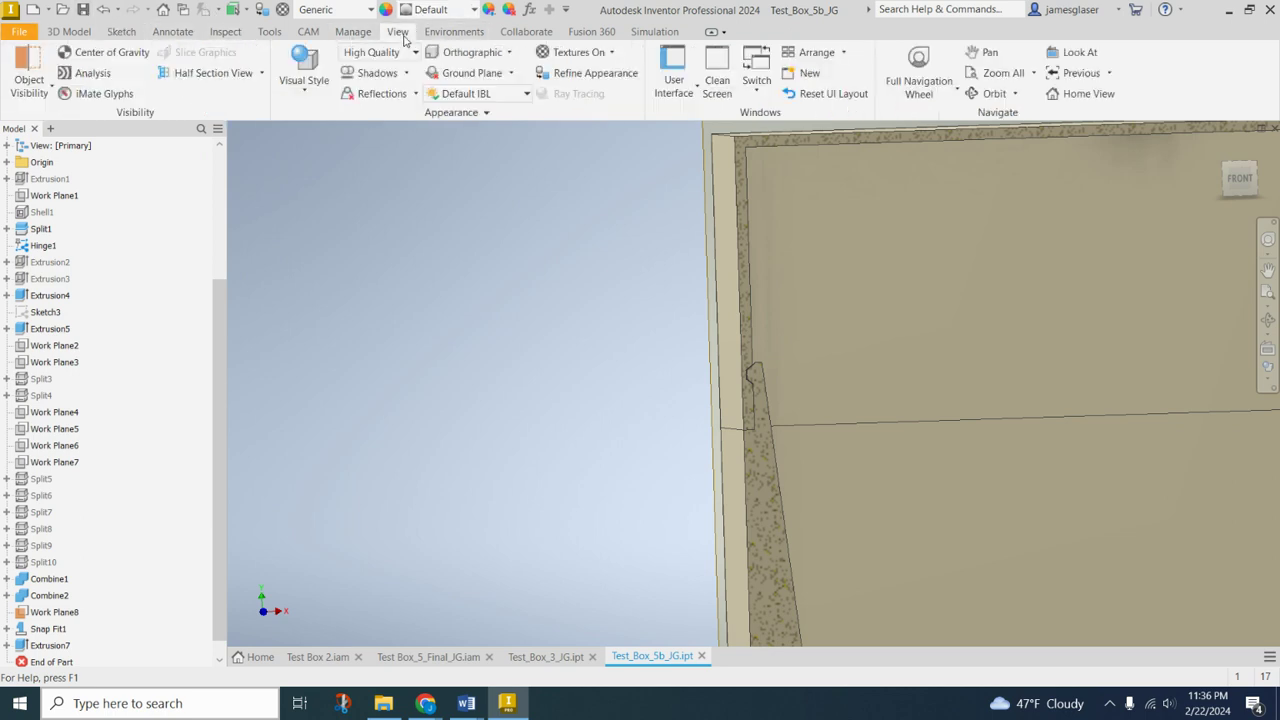
pyautogui.click(262, 76)
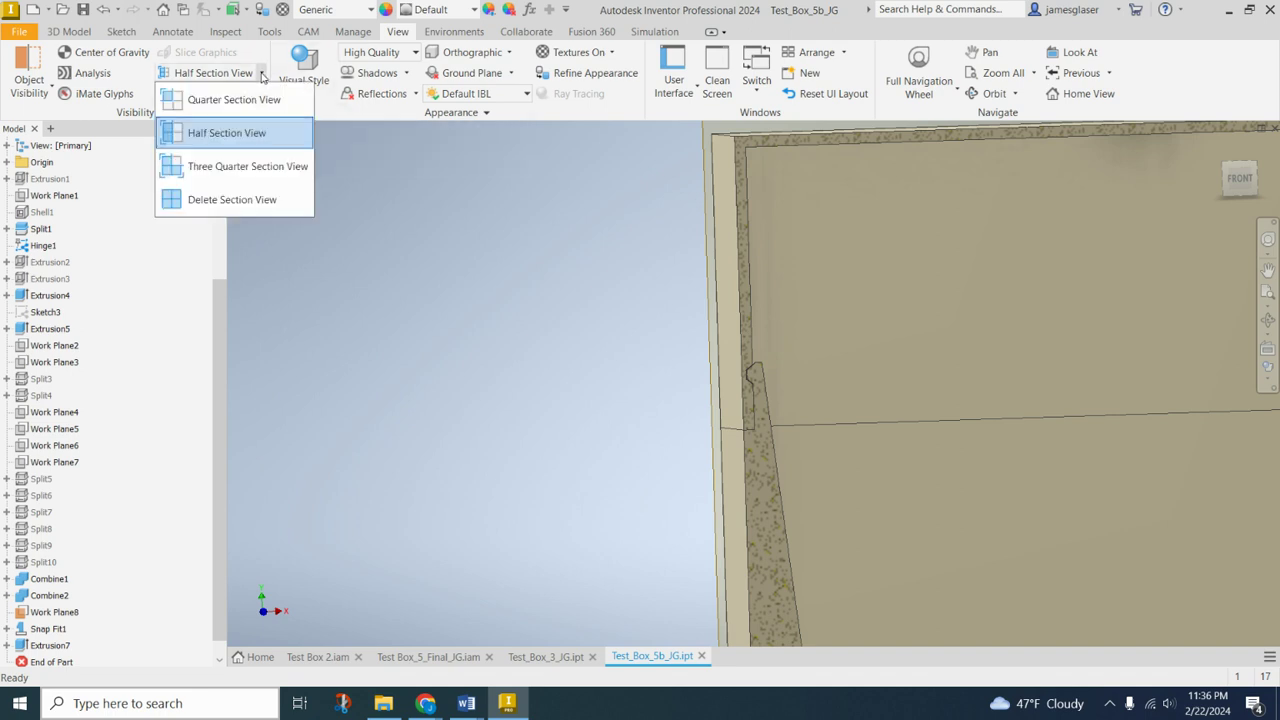
pyautogui.click(240, 200)
pyautogui.scroll(-3, 743, 291)
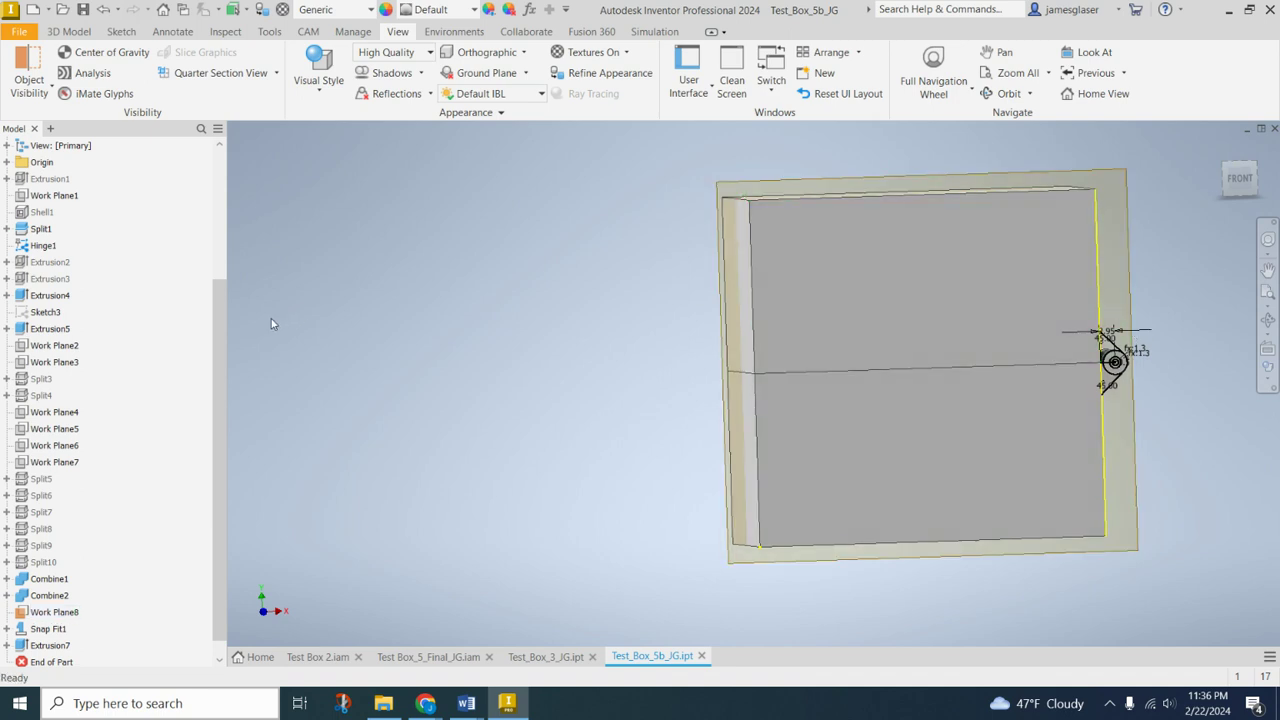
# Section the closed box with a half section view at Work Plane8, keeping the 0.000 mm offset
pyautogui.click(220, 80)
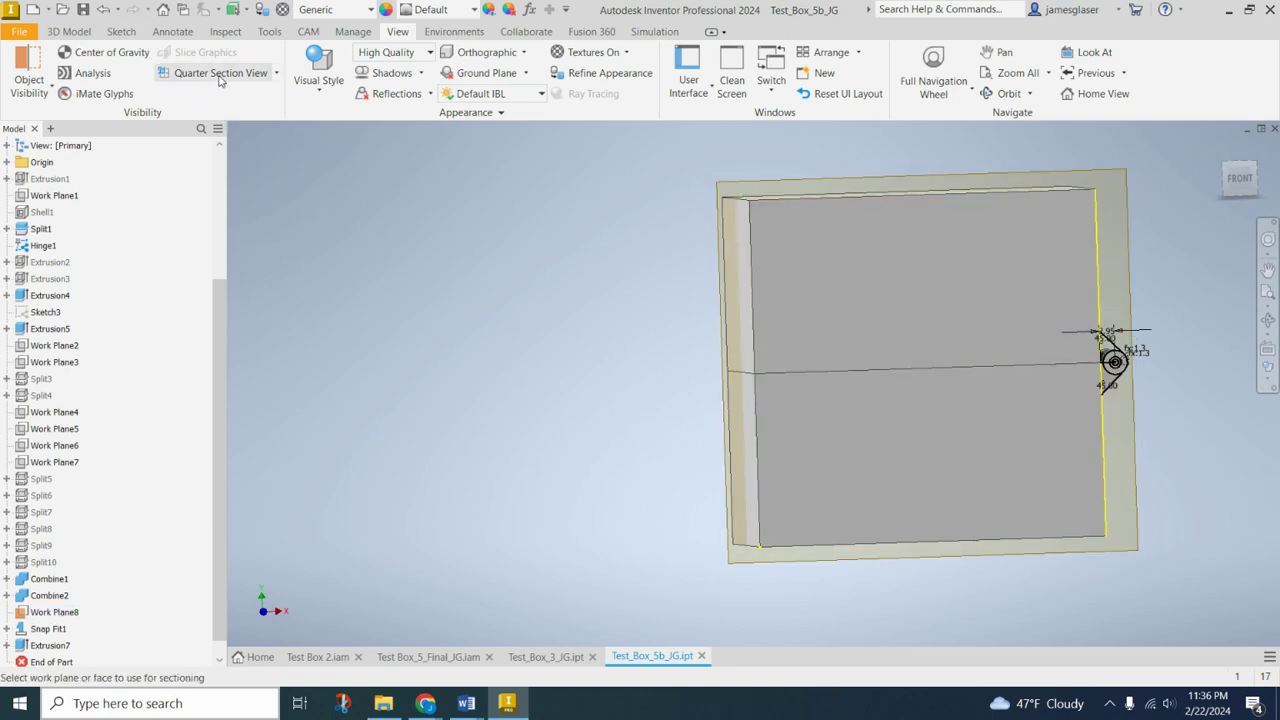
pyautogui.click(270, 78)
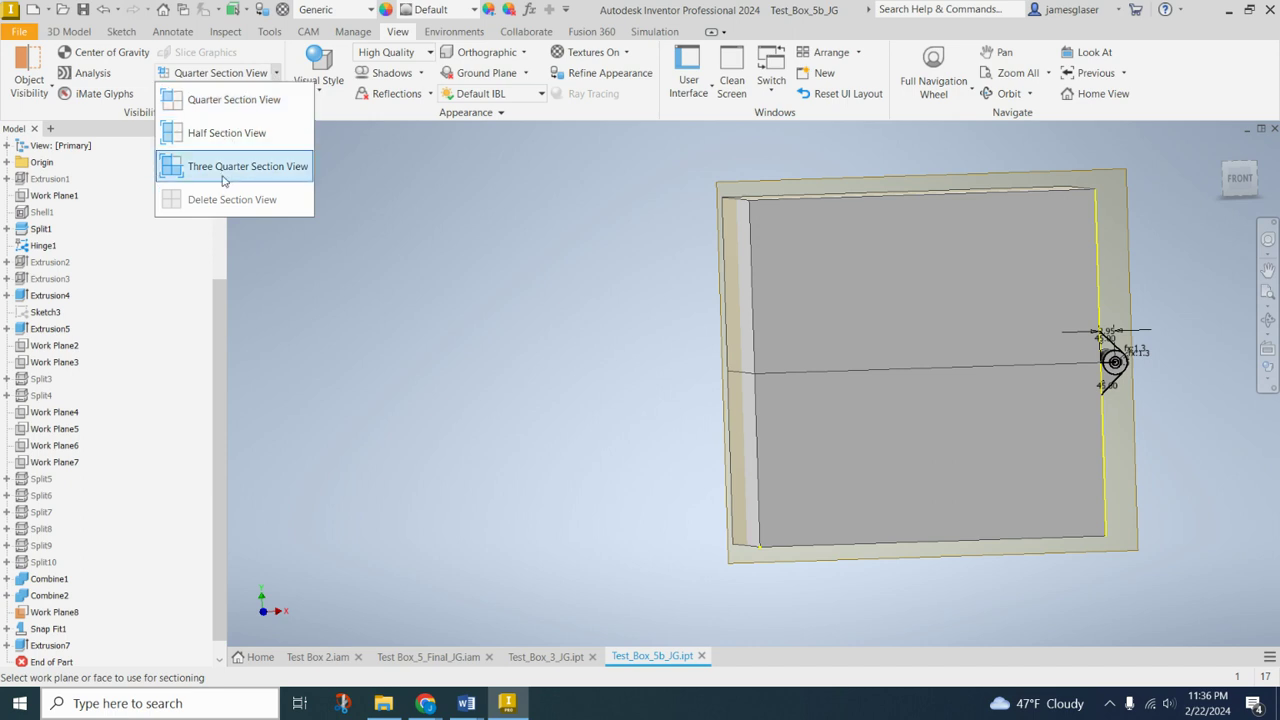
pyautogui.click(237, 148)
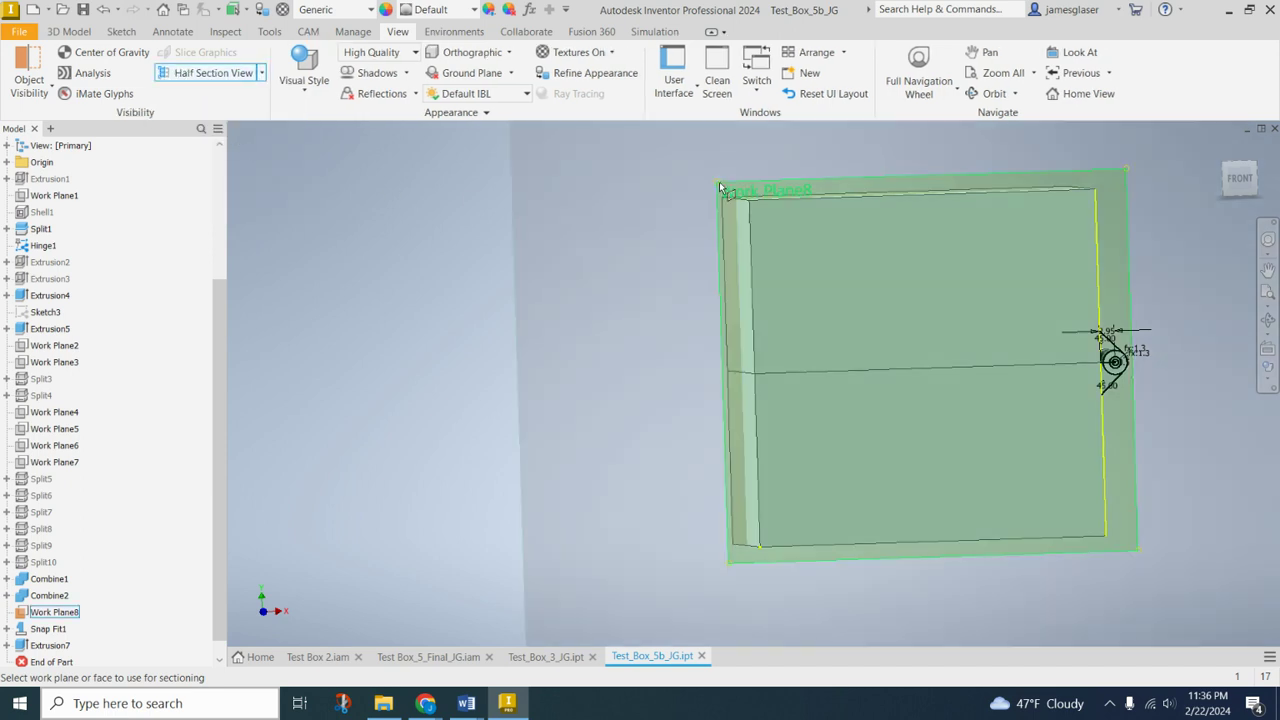
pyautogui.click(723, 188)
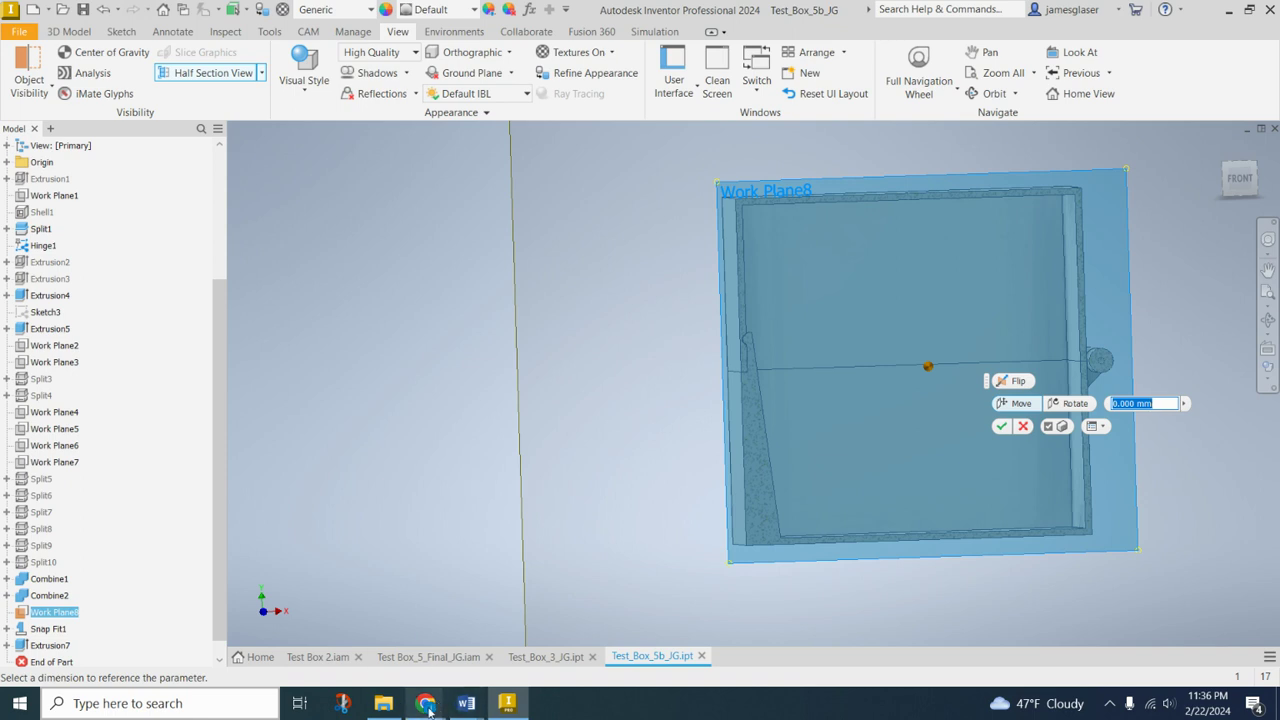
pyautogui.moveTo(428, 708)
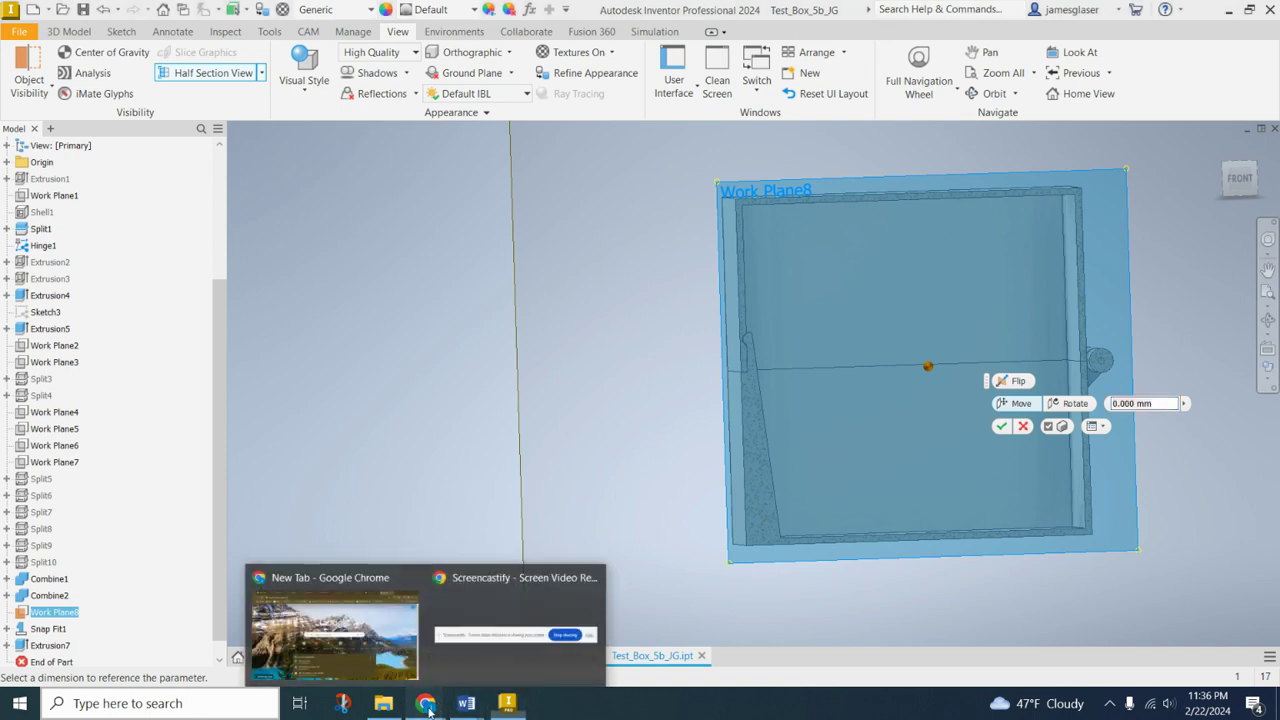